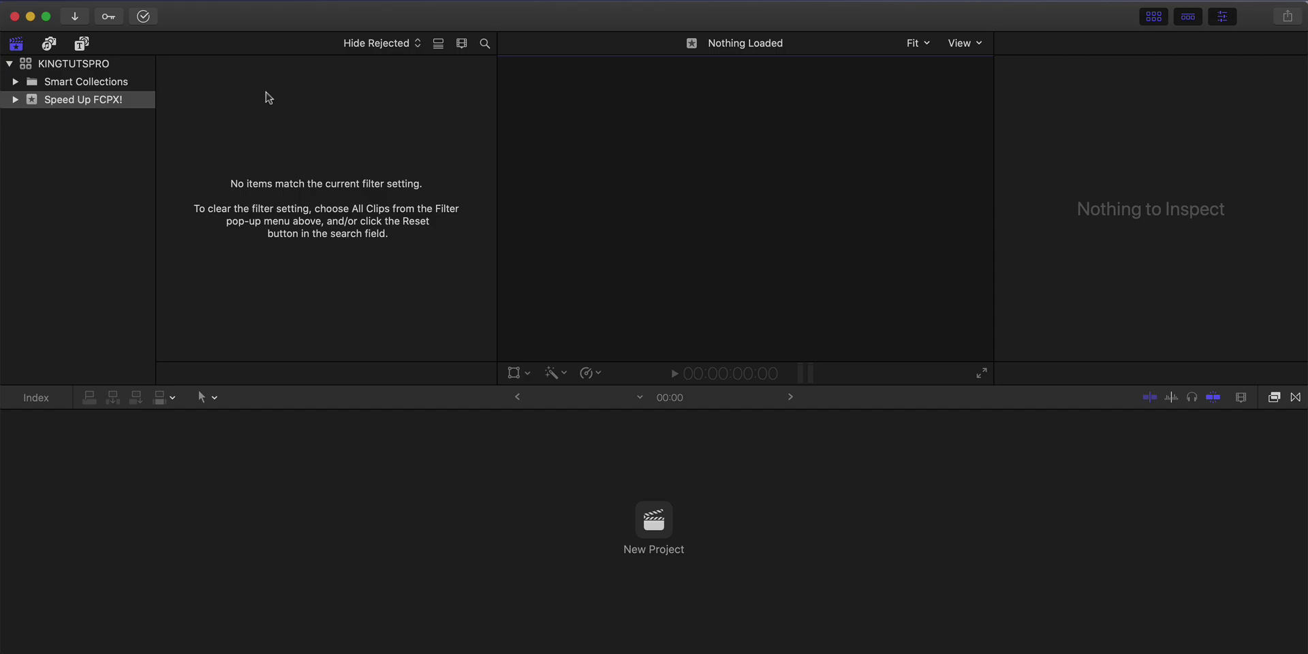
- Open About This Mac from the Apple menu to view the macOS Catalina overview
click(20, 0)
click(33, 11)
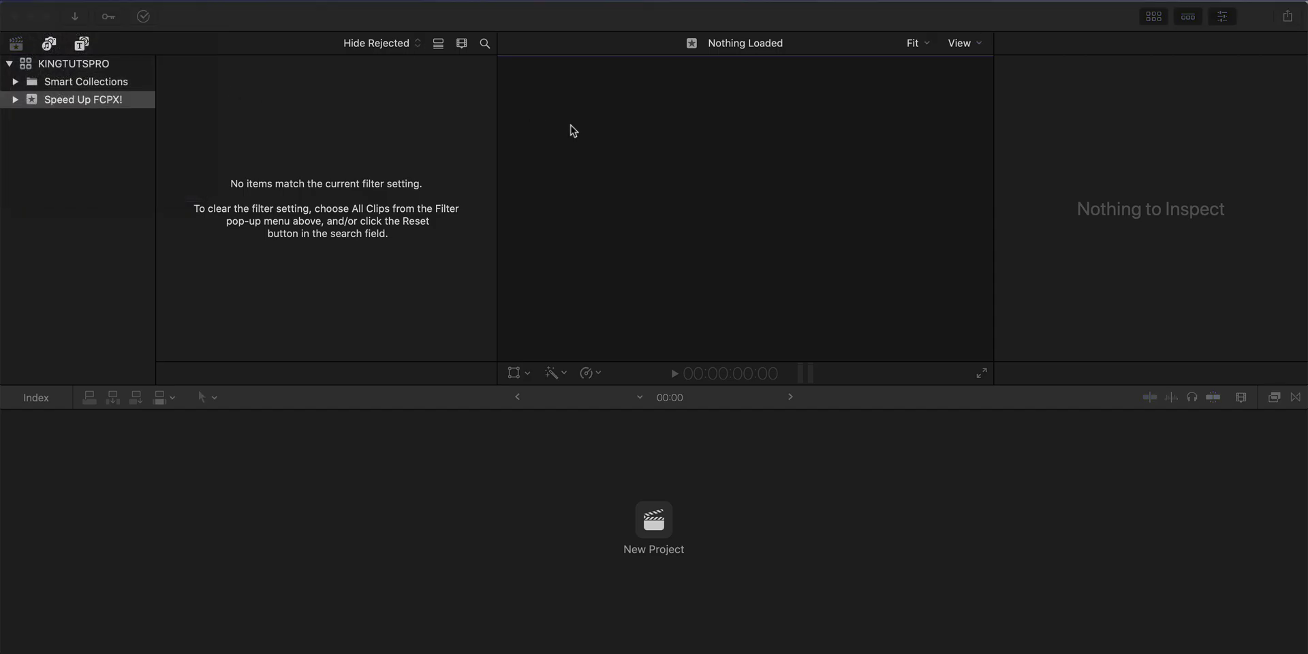
- Reposition the About This Mac window and show its Storage page for Macintosh HD
drag(831, 156, 820, 164)
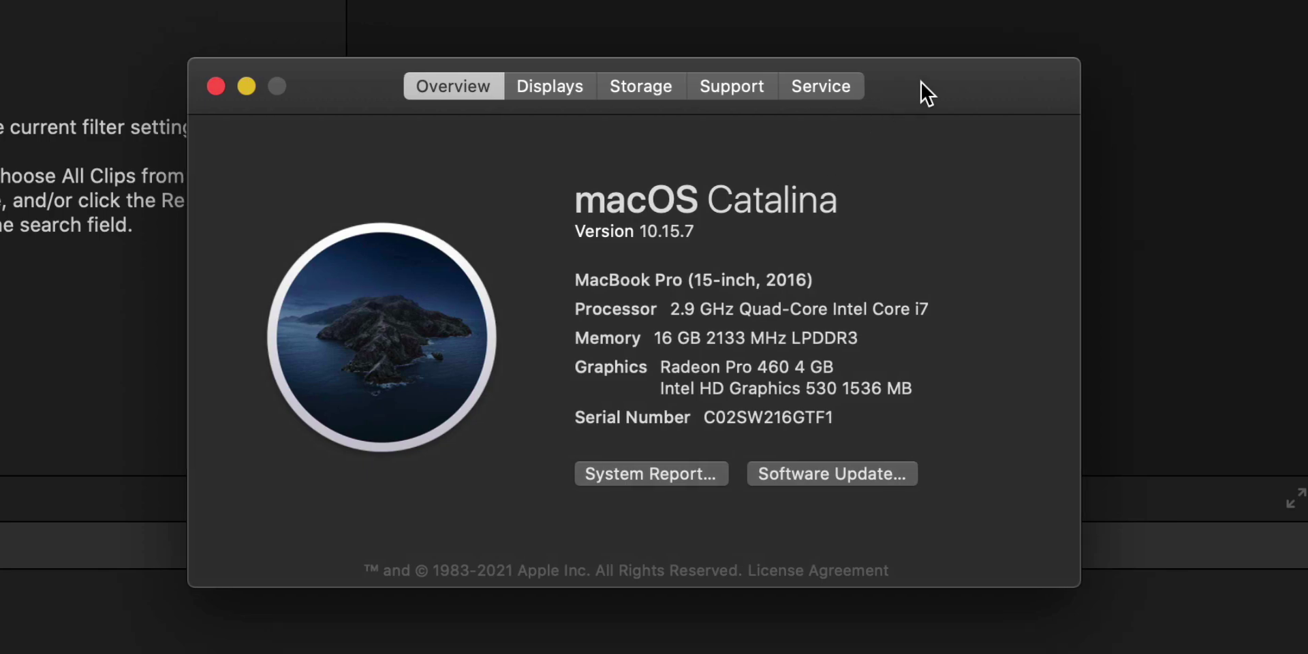
drag(921, 83, 936, 84)
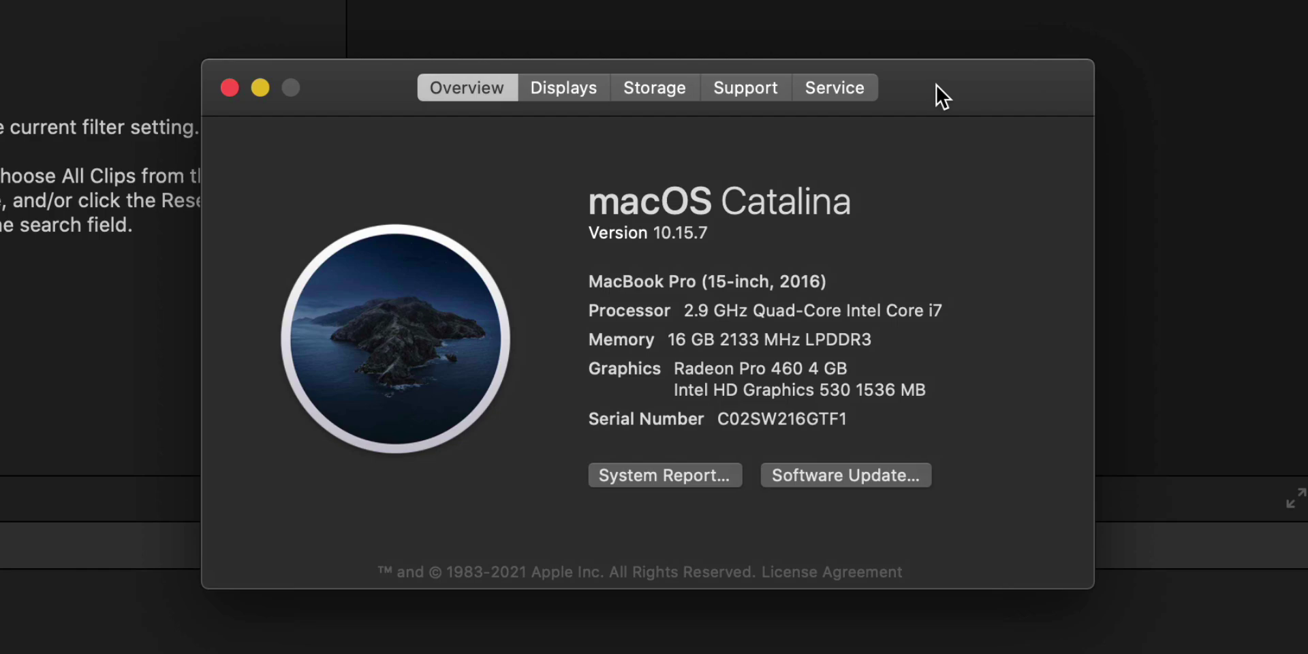
drag(936, 85, 929, 57)
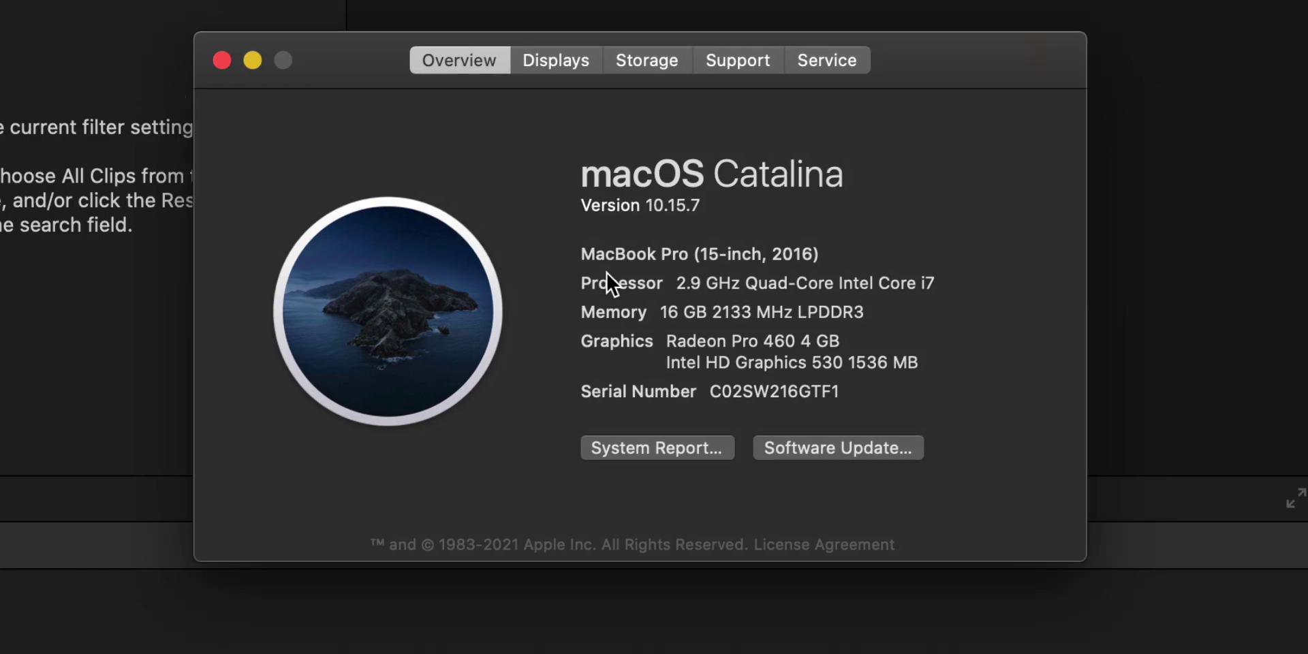
click(646, 61)
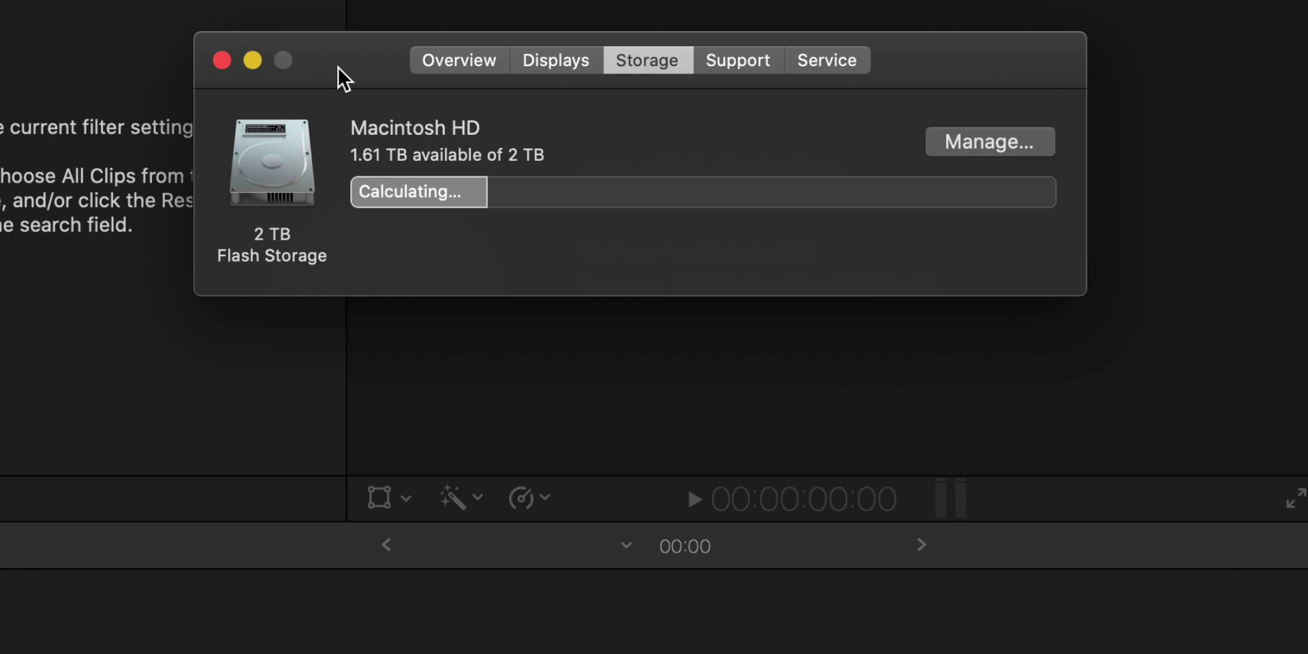
- Drag the About This Mac storage window further down the screen
drag(338, 78, 339, 171)
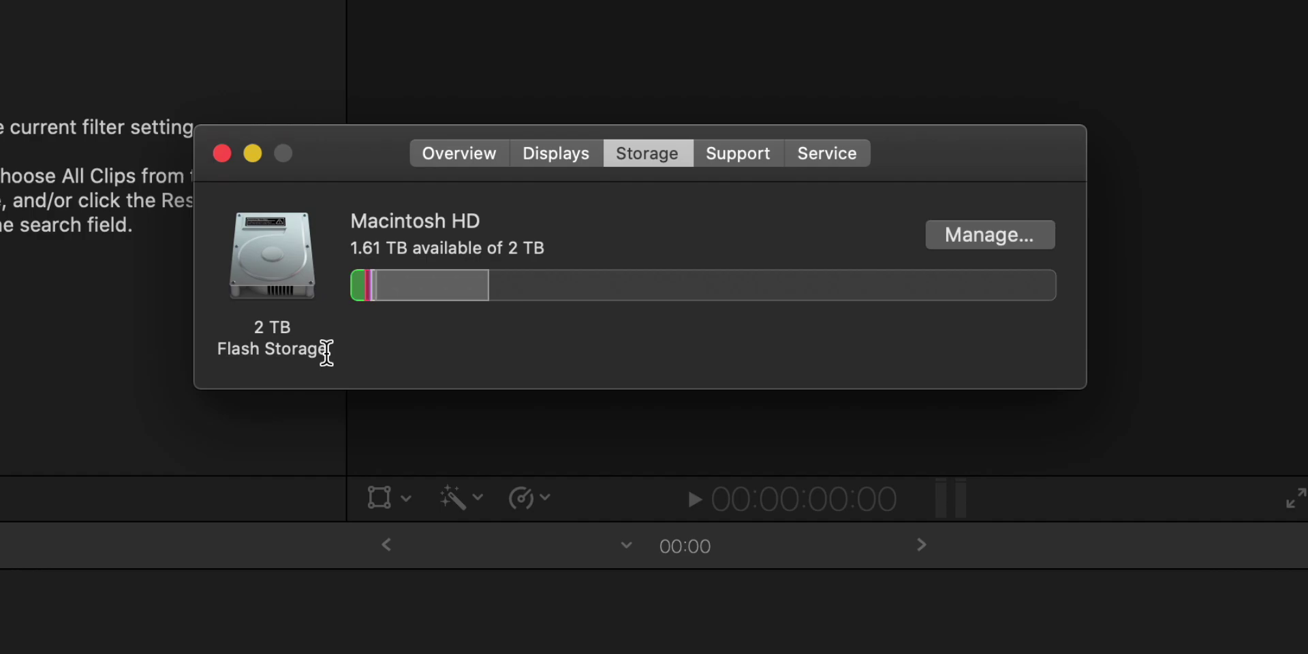
drag(351, 136, 354, 250)
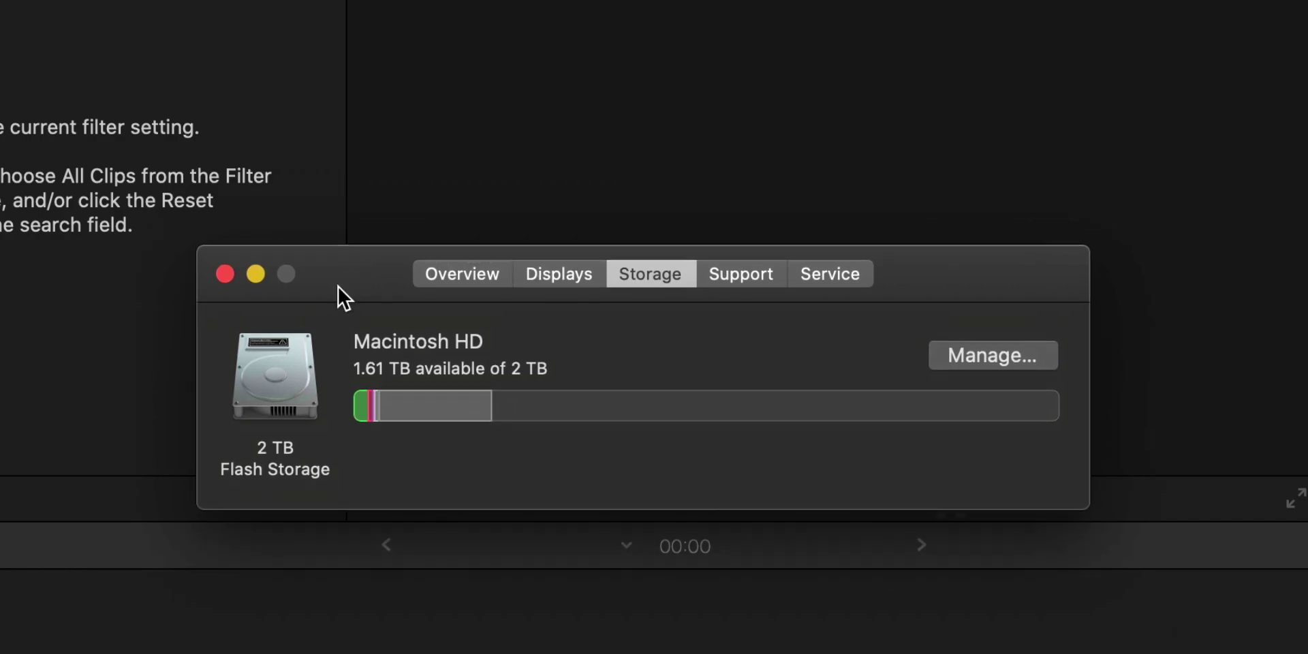
mouse_move(873, 417)
mouse_move(369, 262)
mouse_down()
mouse_move(367, 235)
mouse_move(372, 264)
mouse_up()
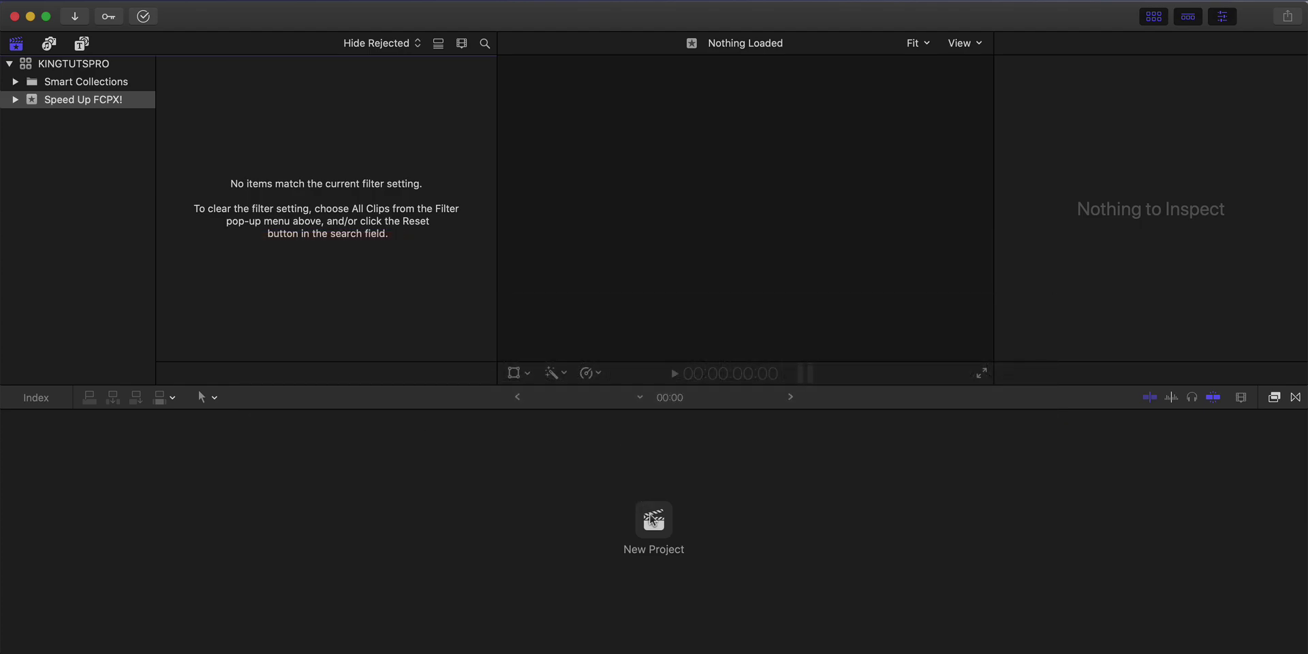
- Start a new project named '4K Project' in the Speed Up FCPX! event with 4K format
click(654, 523)
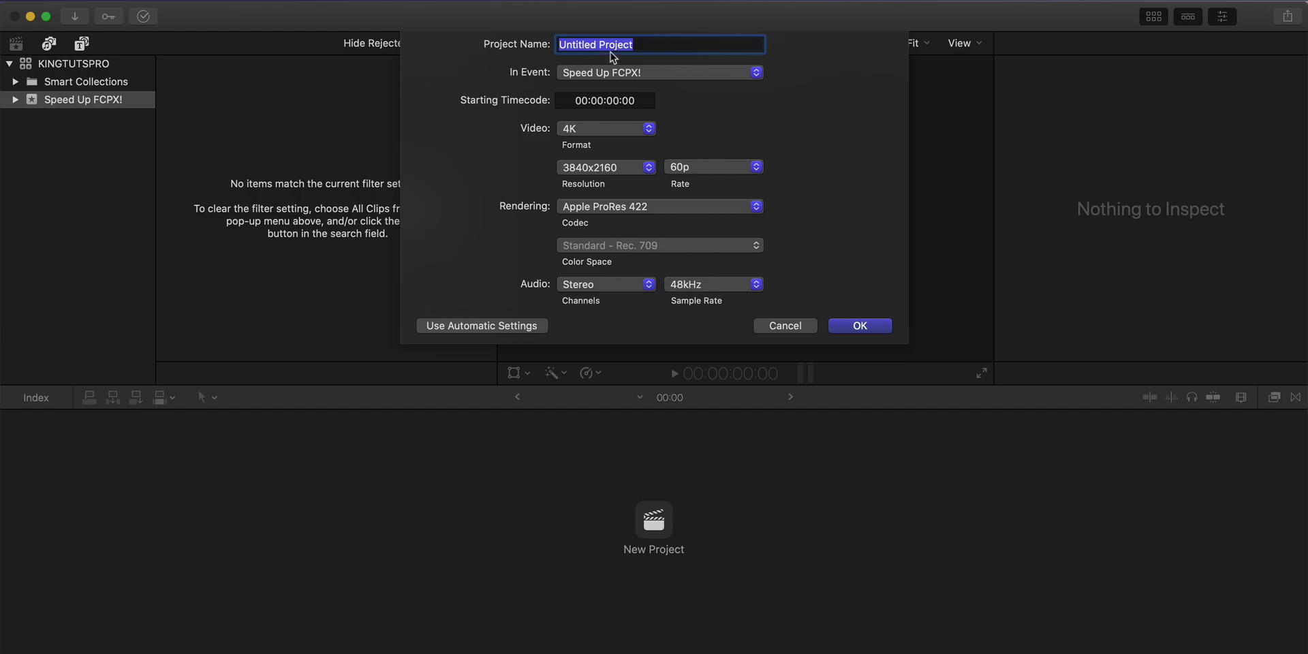
text(4k Project)
click(587, 74)
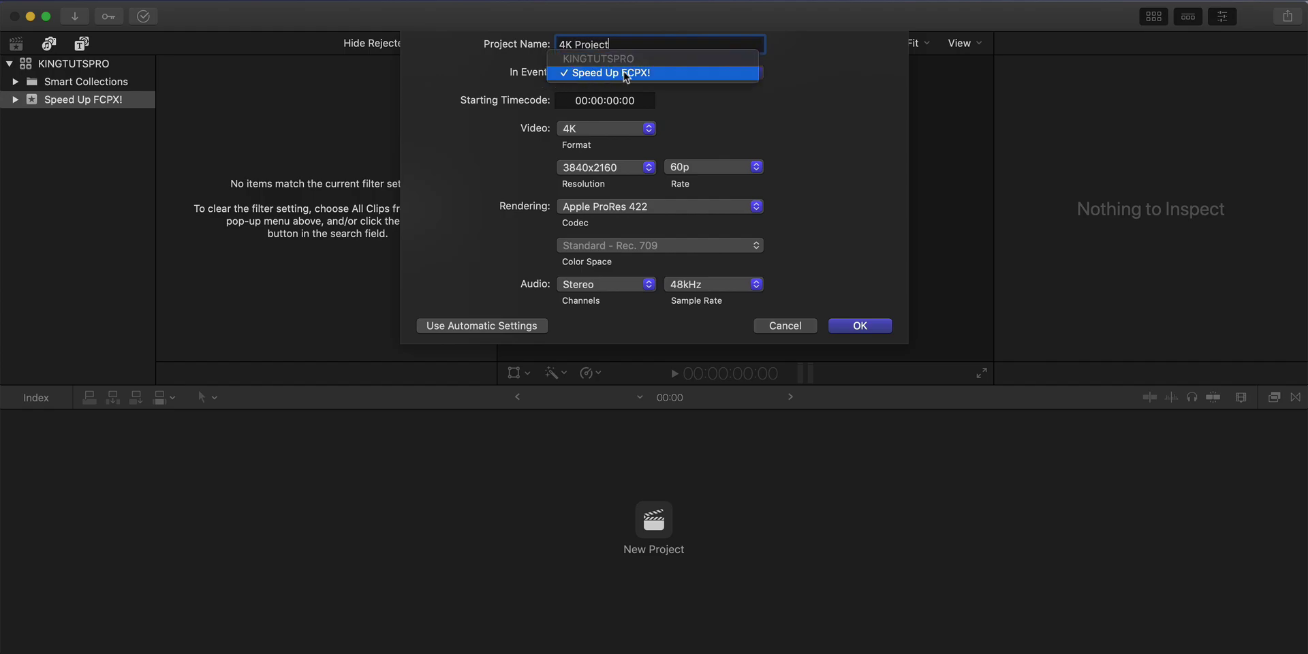
click(675, 80)
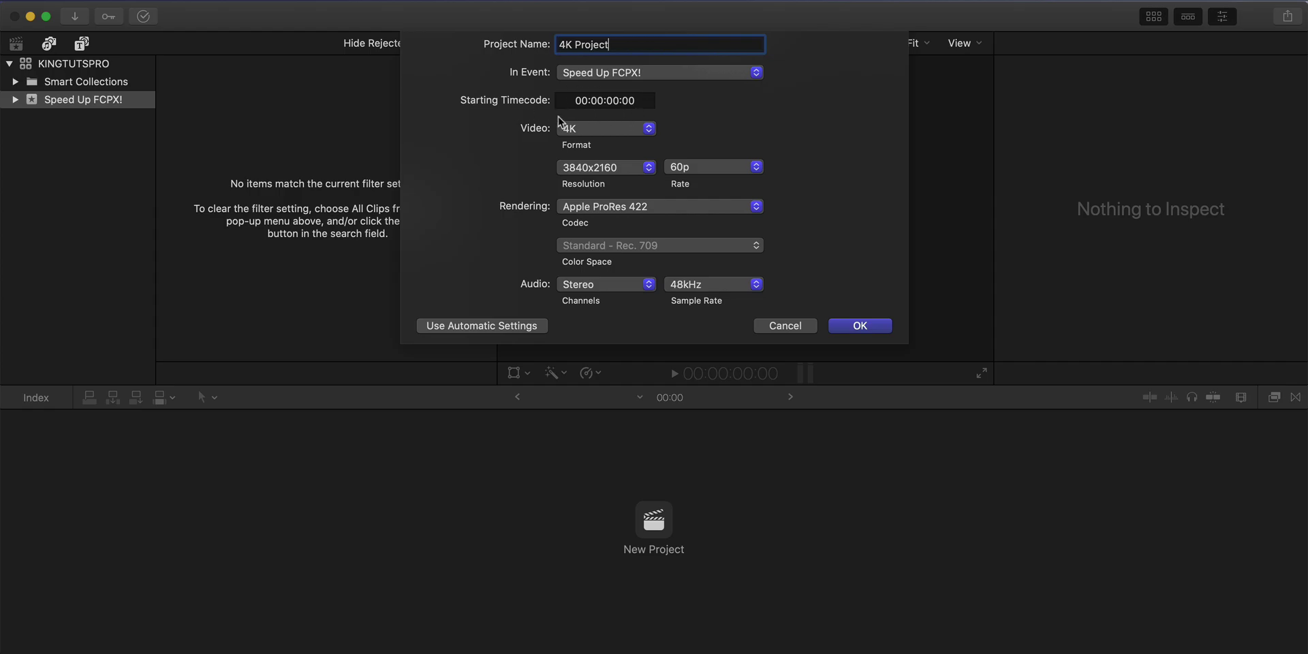
click(590, 135)
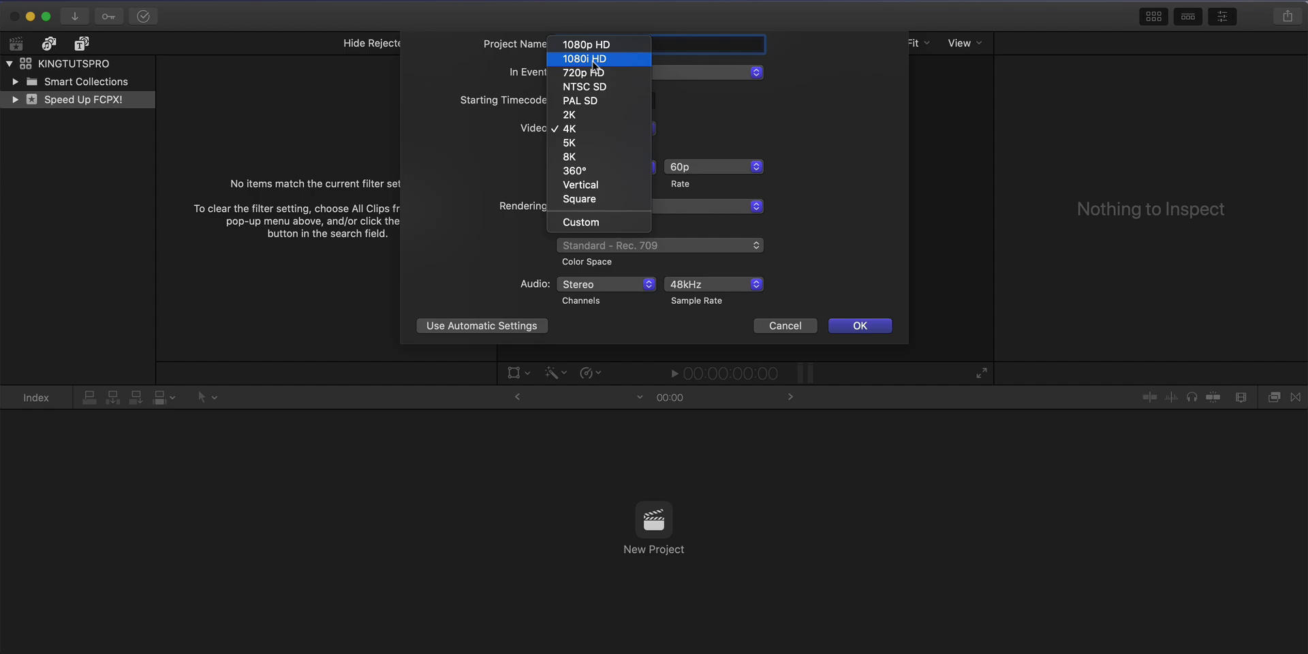
click(584, 129)
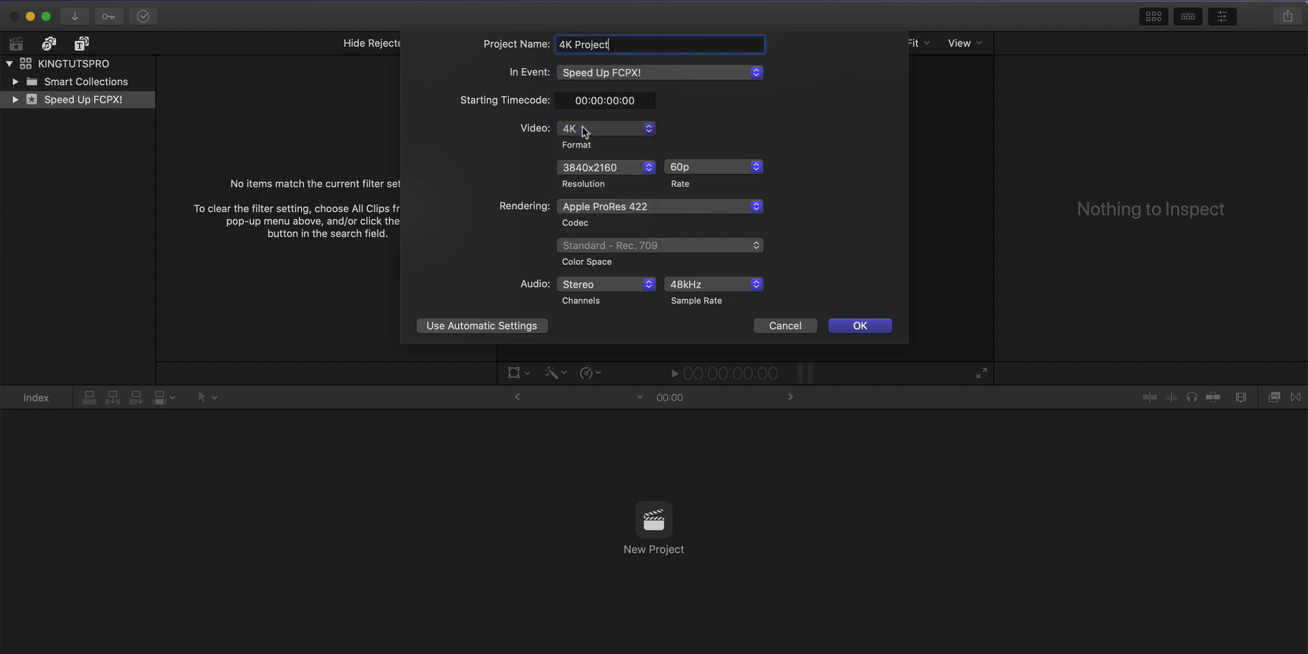
click(583, 128)
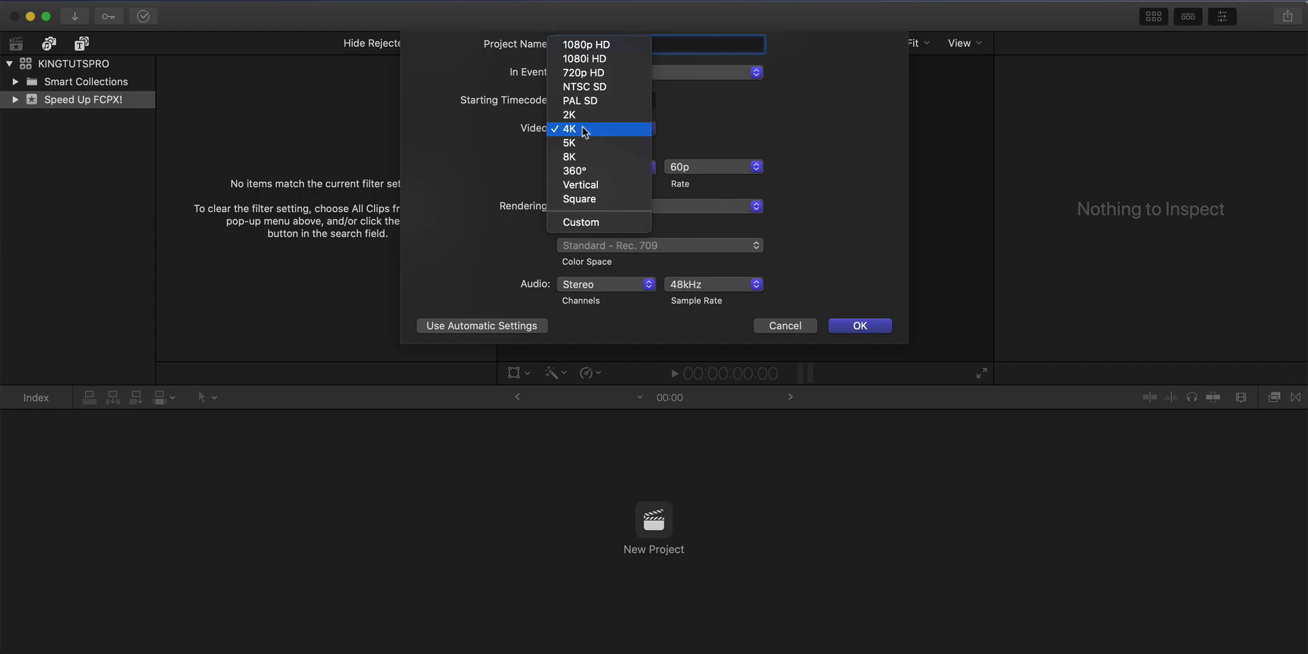
click(585, 130)
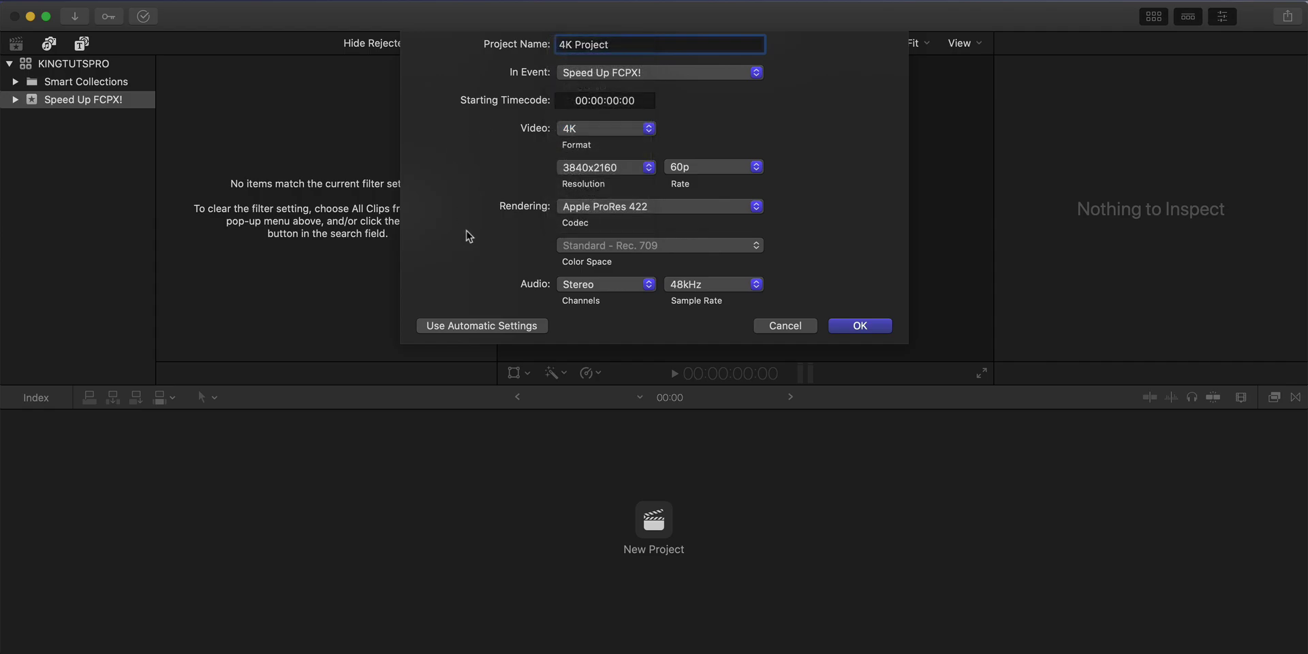
- Toggle to automatic settings and back, ending on custom 4K 3840x2160 60p settings
click(478, 325)
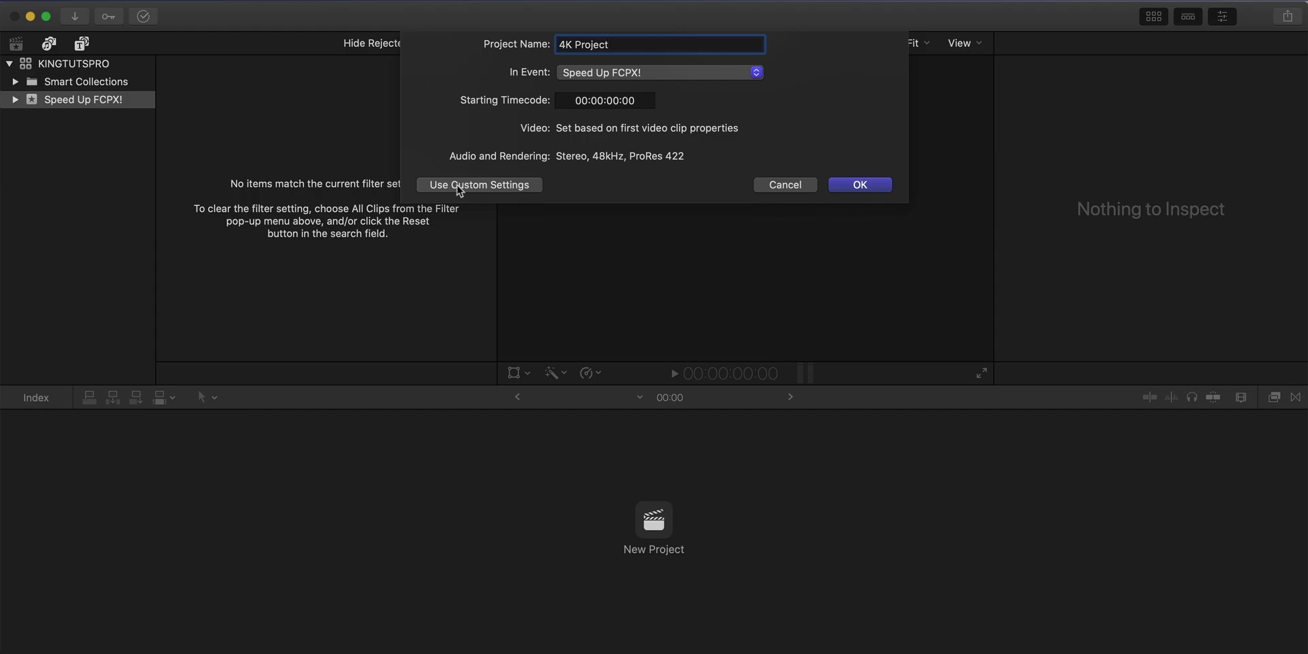
click(459, 185)
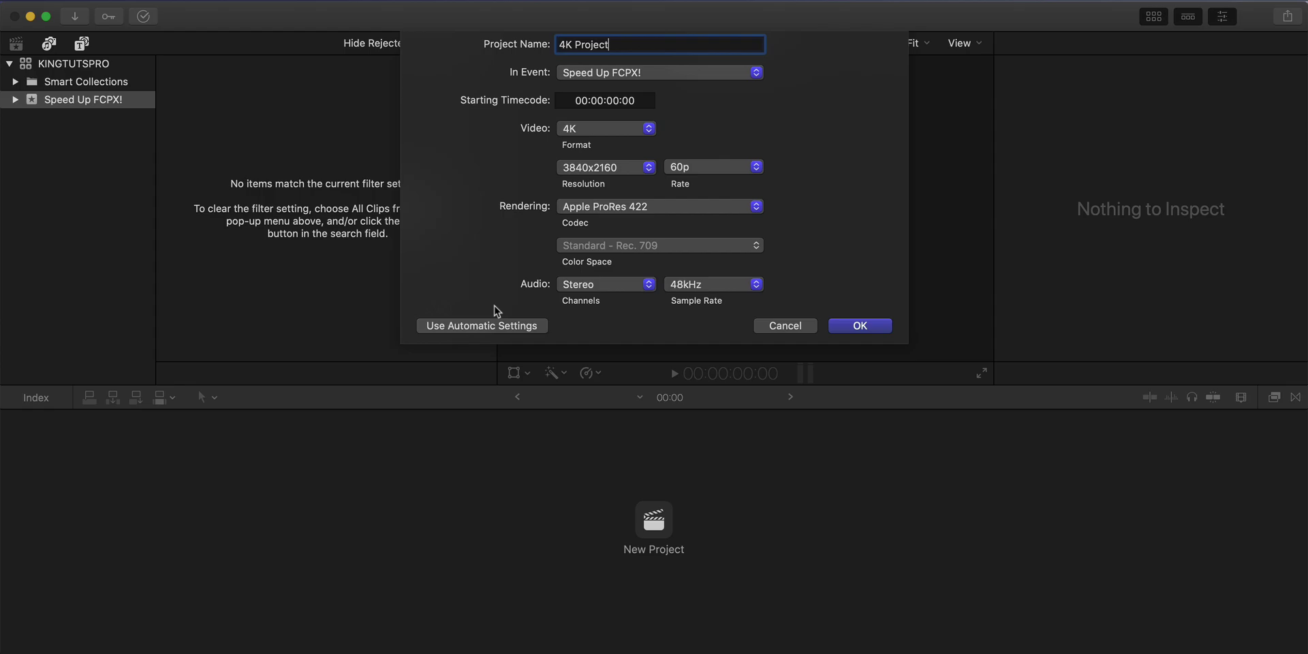
click(487, 325)
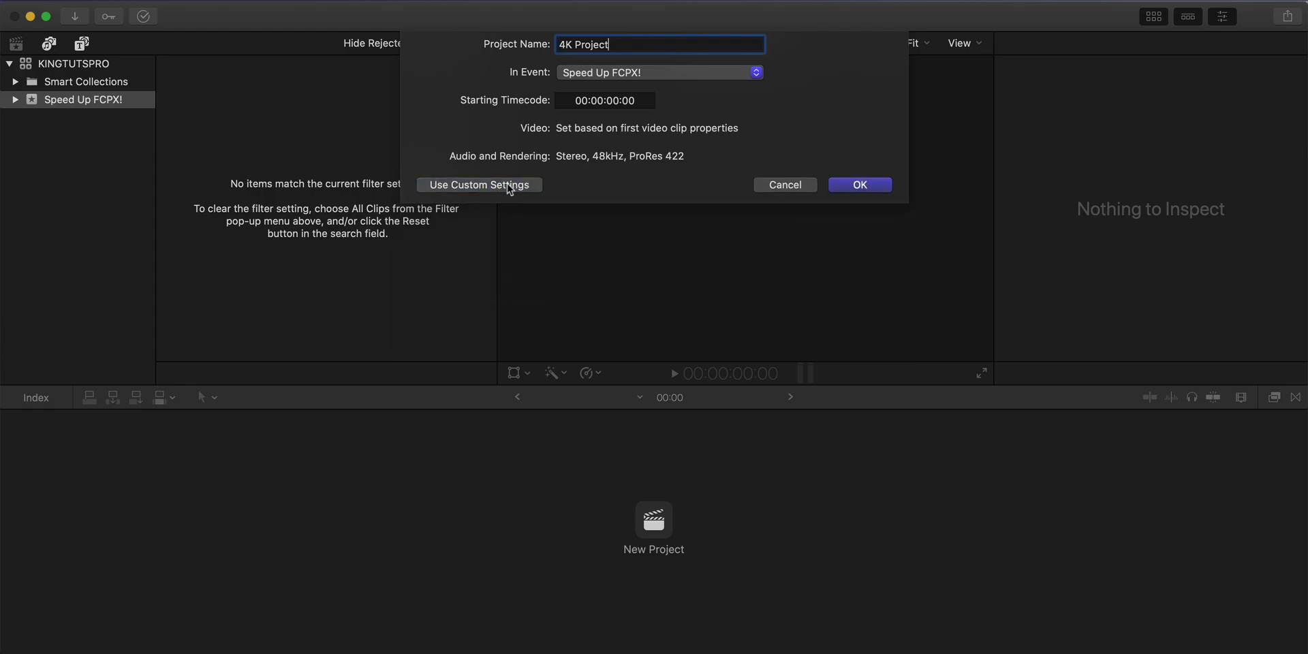
click(505, 185)
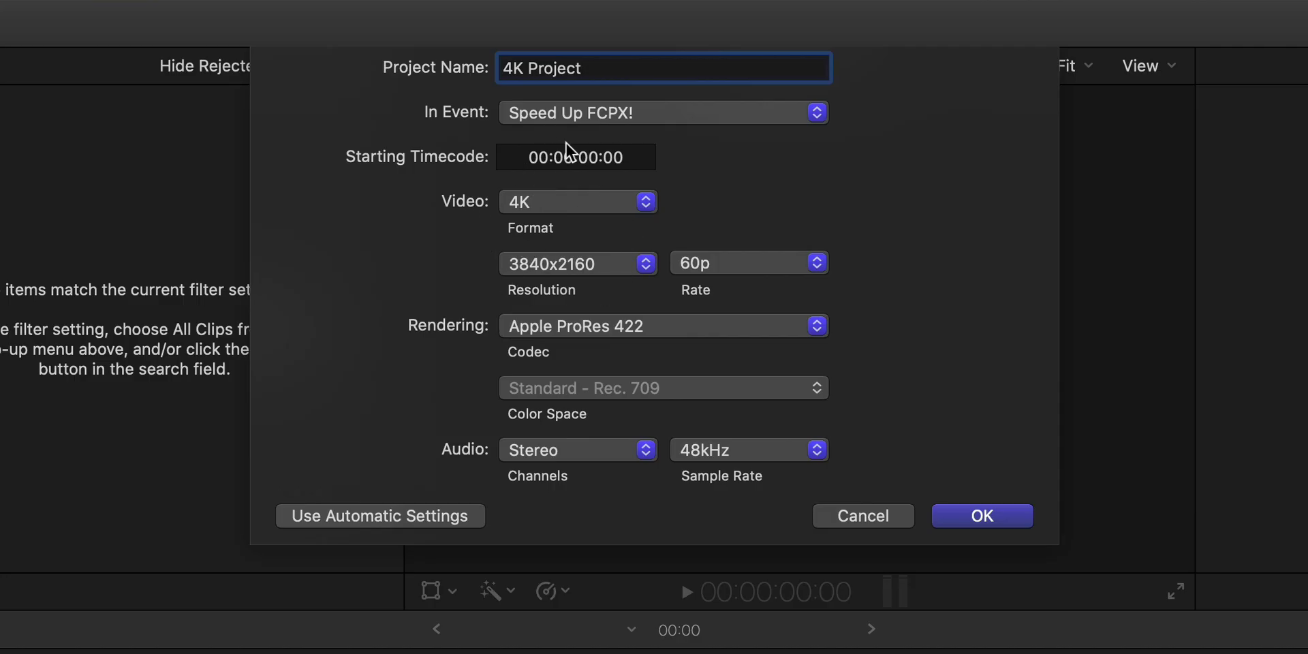
- Change the project's video format to 1080p HD and try a 24p frame rate
click(562, 266)
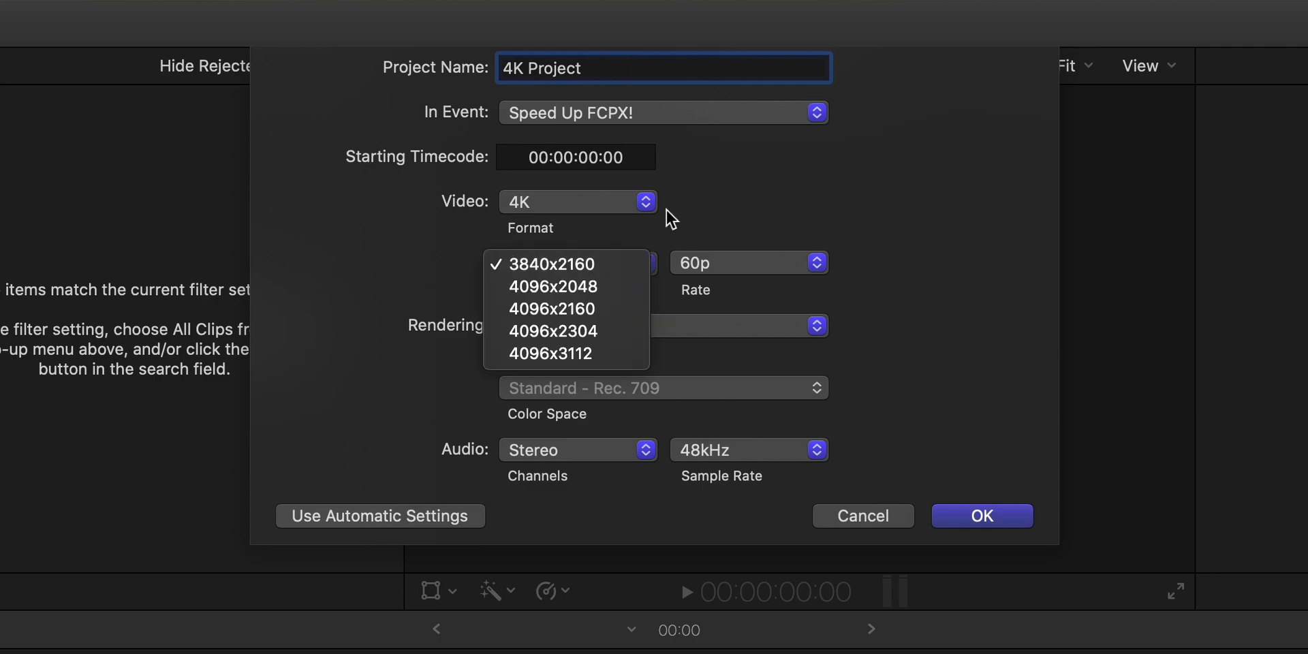
click(745, 188)
click(590, 203)
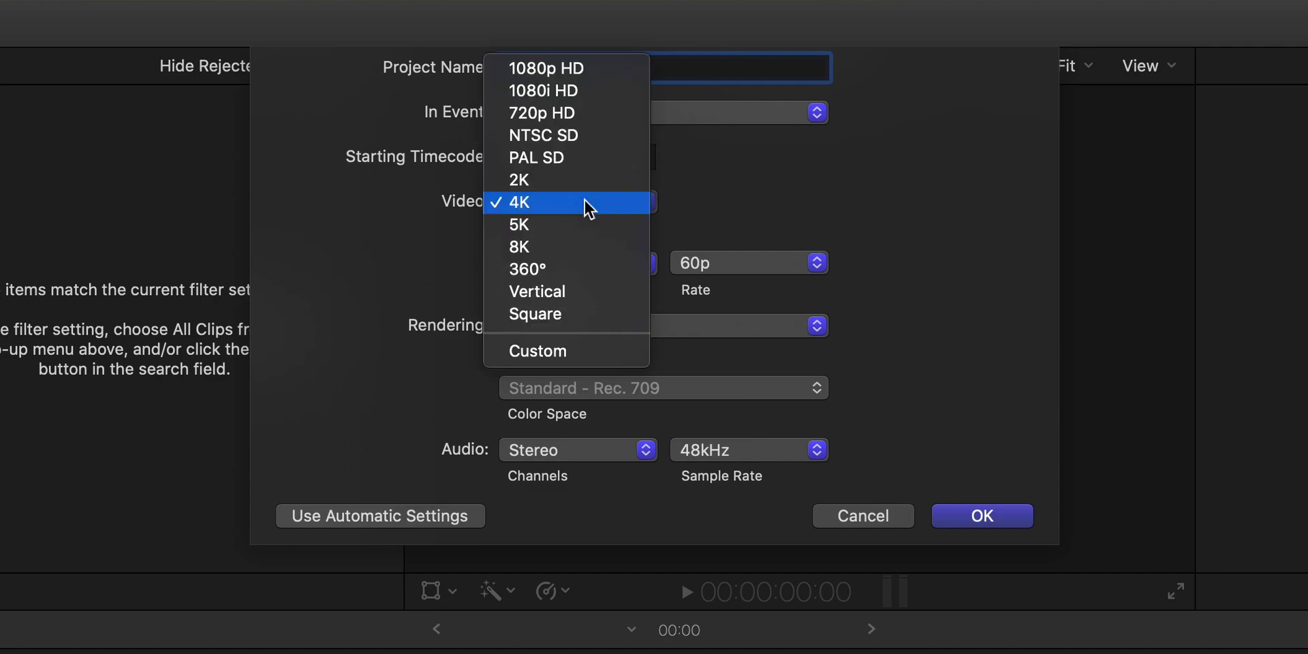
click(564, 71)
click(754, 264)
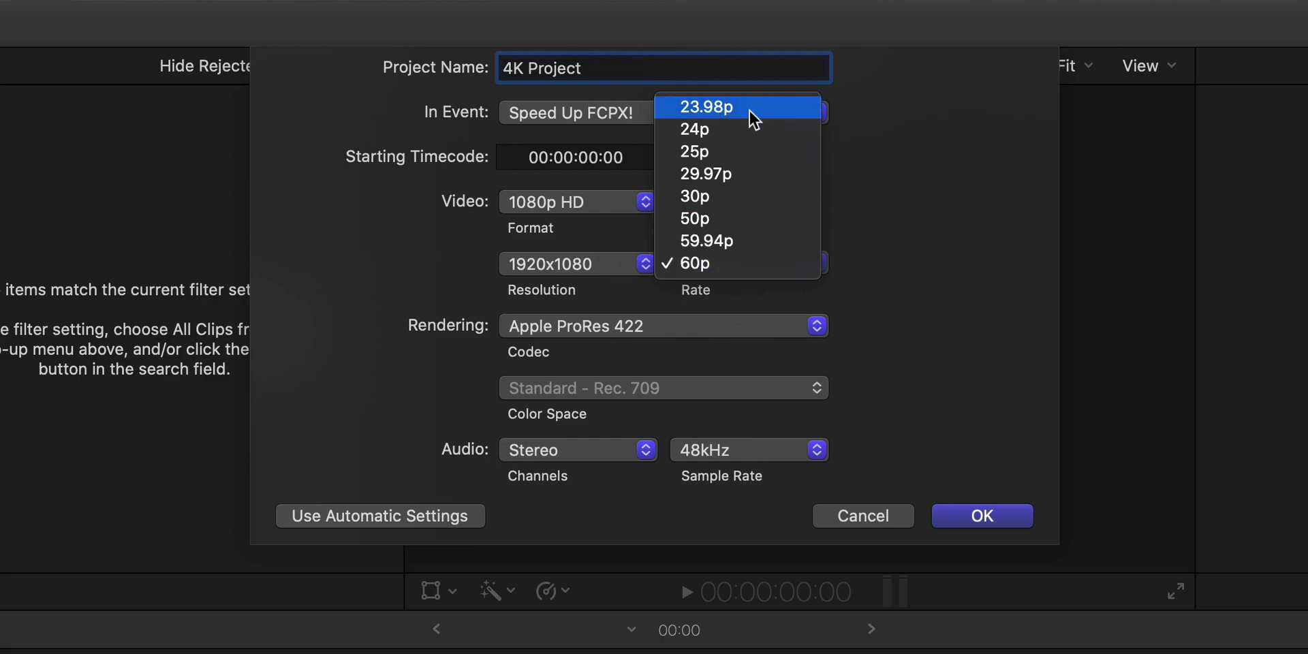
click(743, 133)
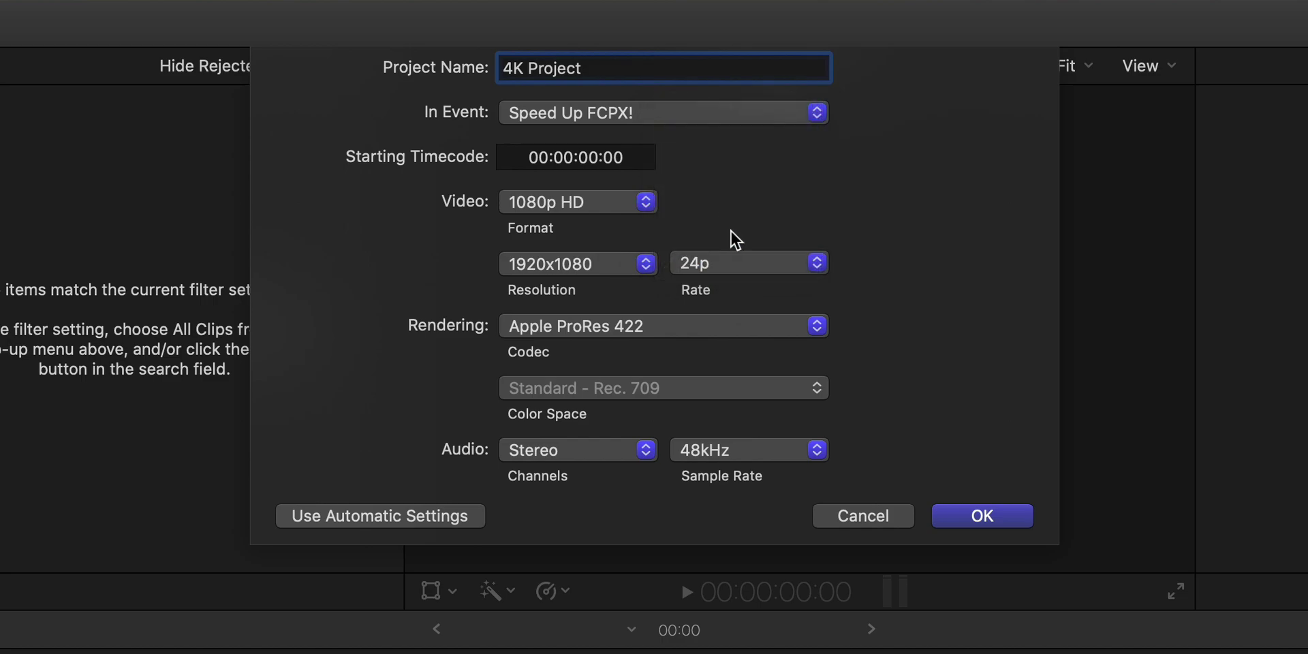
- Try 30p, settle on 60p, set the format back to 4K, and create the project
click(718, 263)
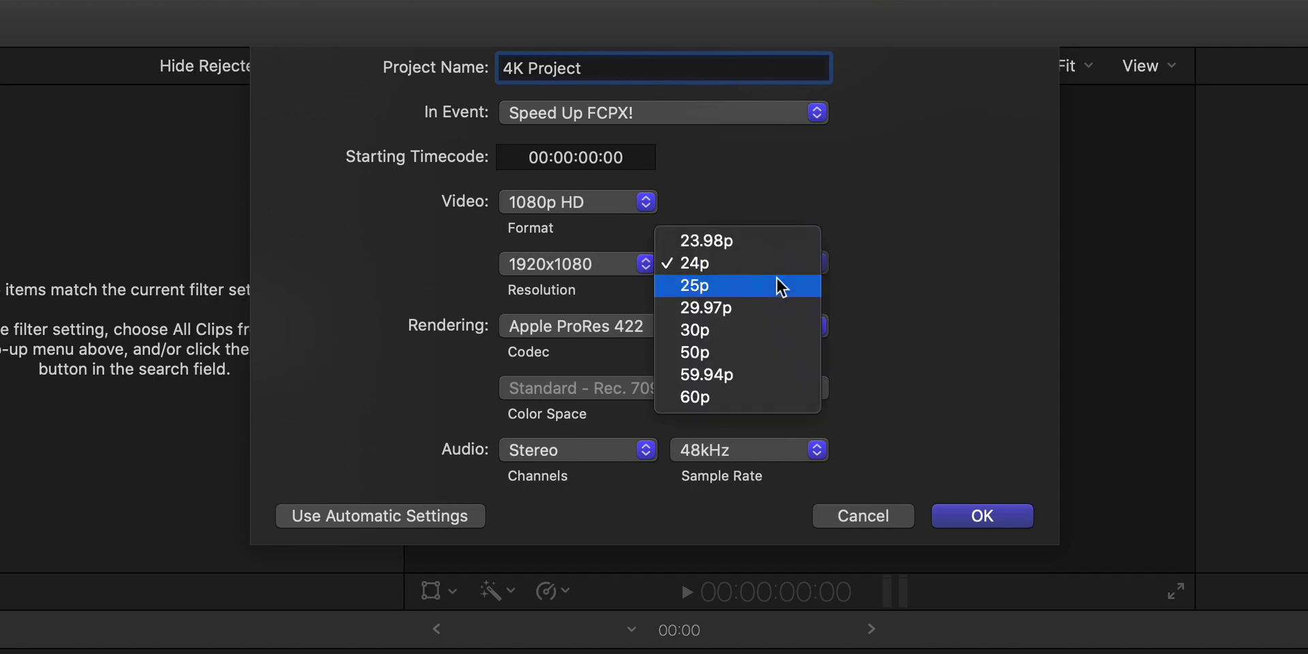
click(754, 329)
click(732, 271)
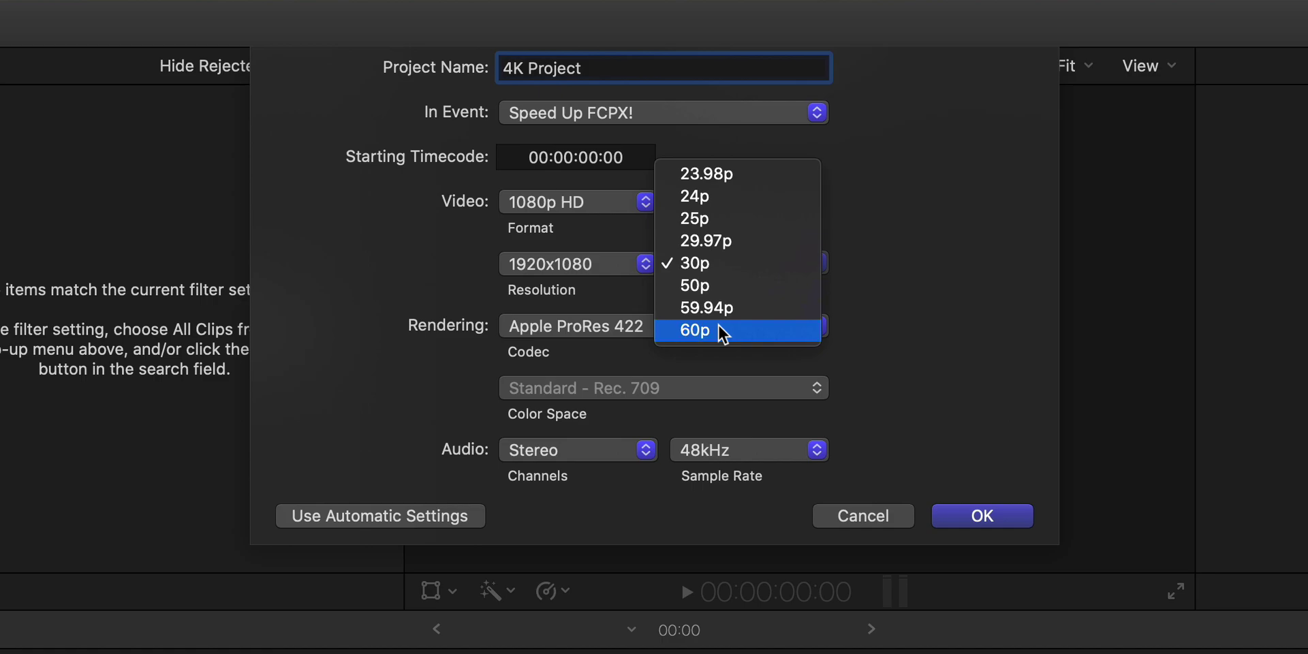
click(721, 330)
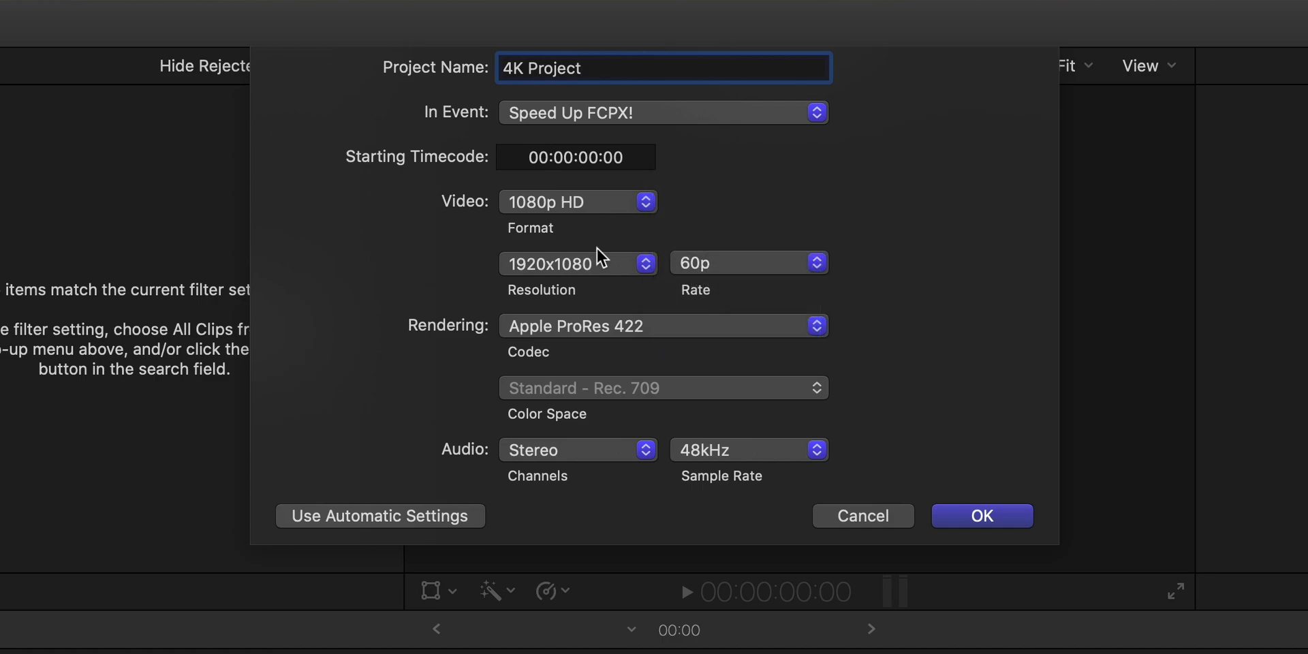
click(602, 258)
click(989, 517)
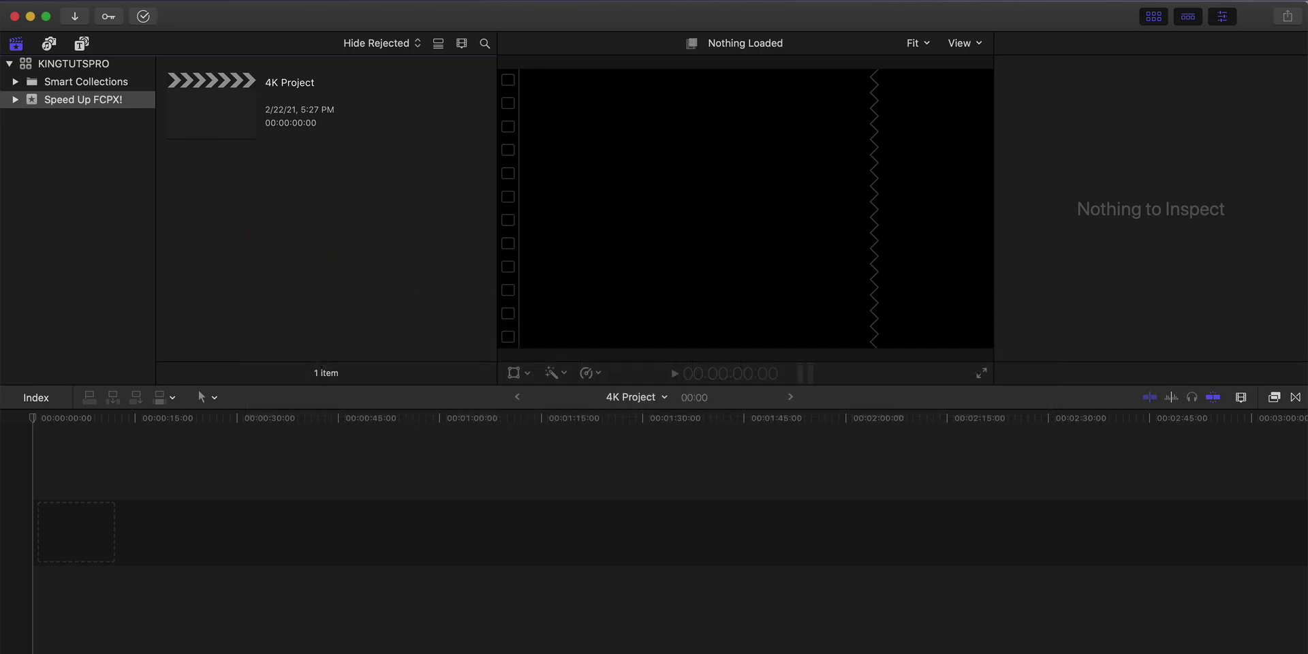
- Open Media Import on Downloads and preview the 4K Toronto aerial video clip
click(136, 1)
mouse_move(181, 90)
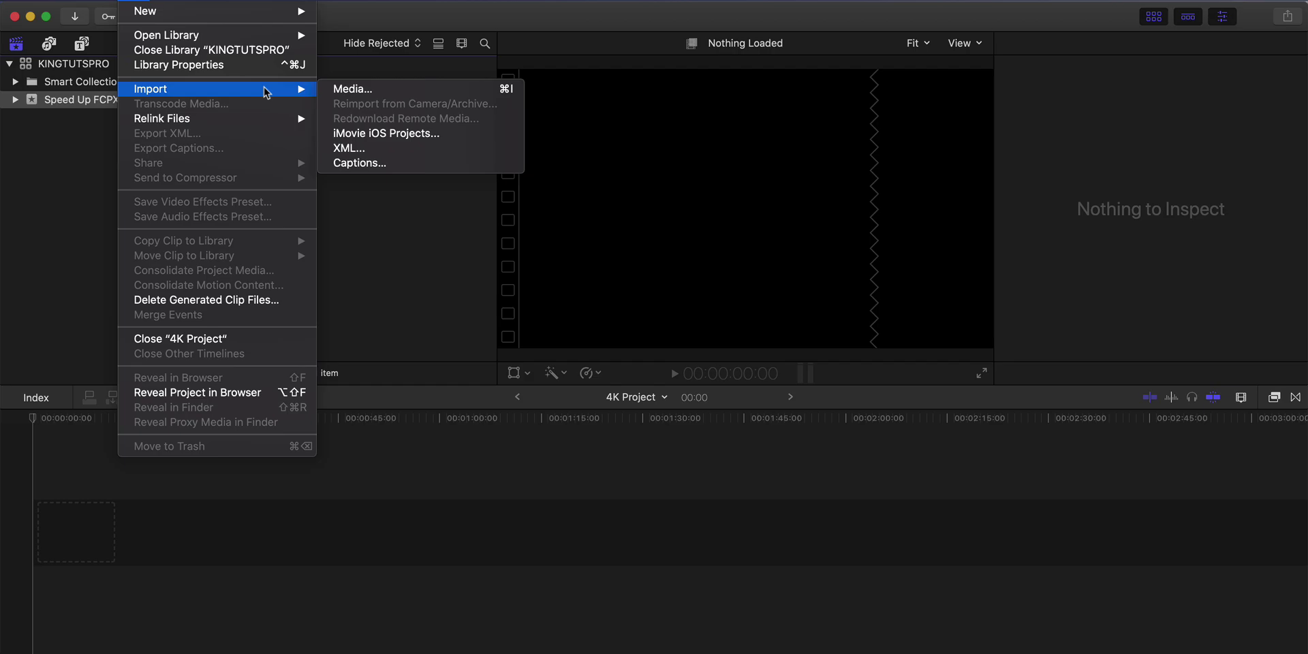
click(387, 94)
scroll(293, 535, down, 10)
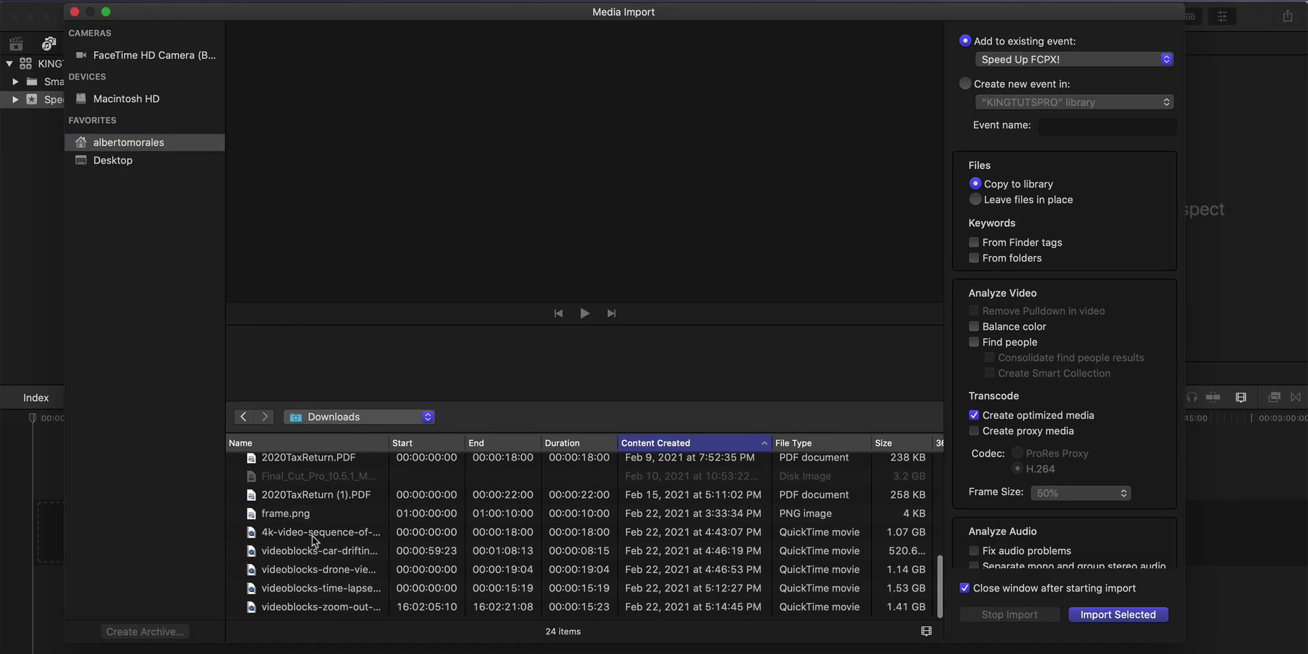
click(327, 537)
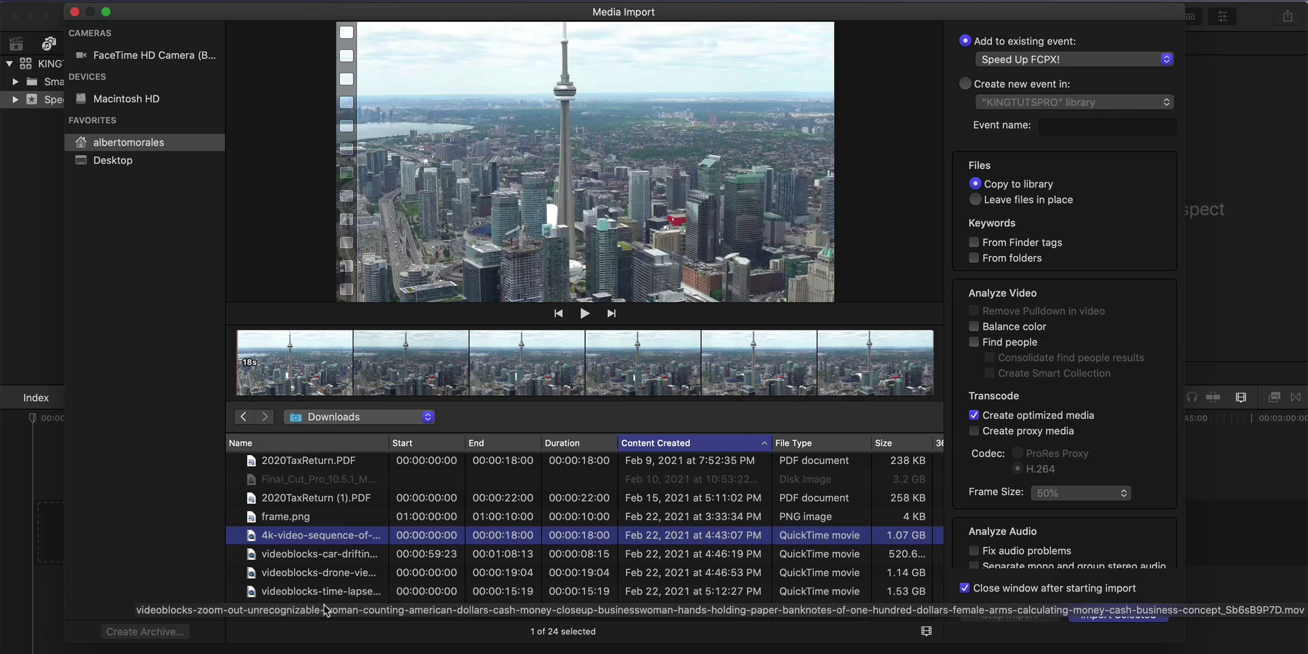
scroll(516, 535, right, 2)
scroll(516, 535, right, 4)
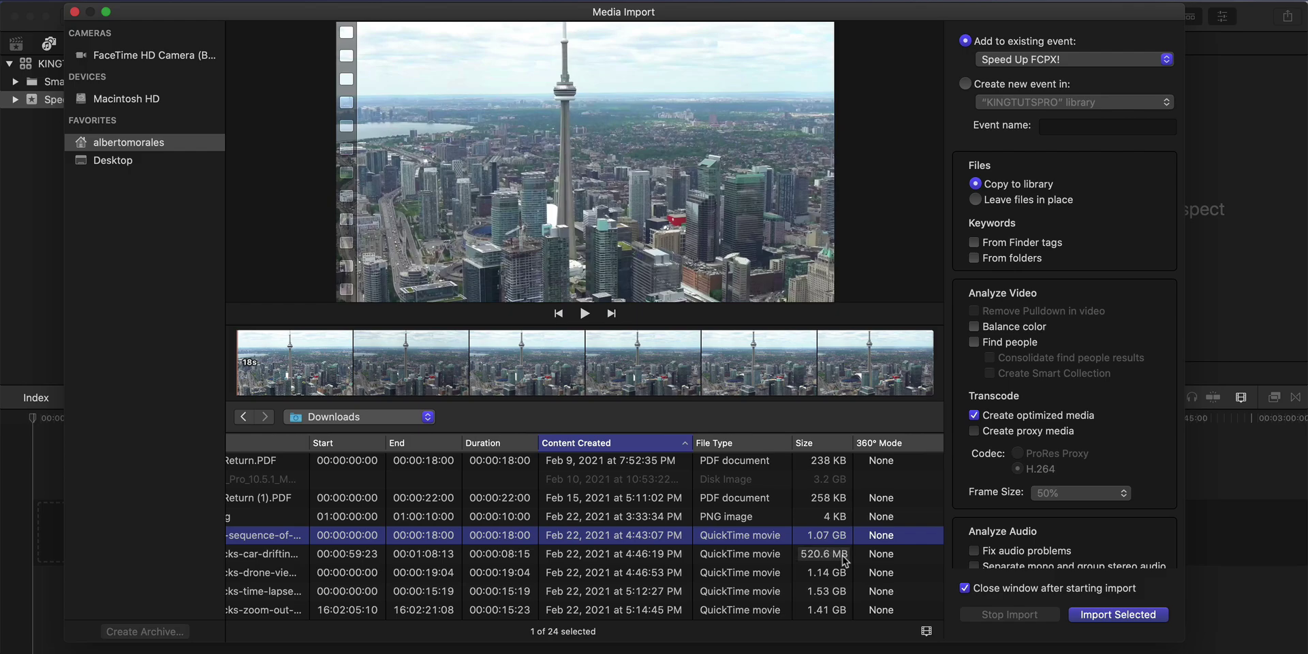
scroll(709, 560, left, 3)
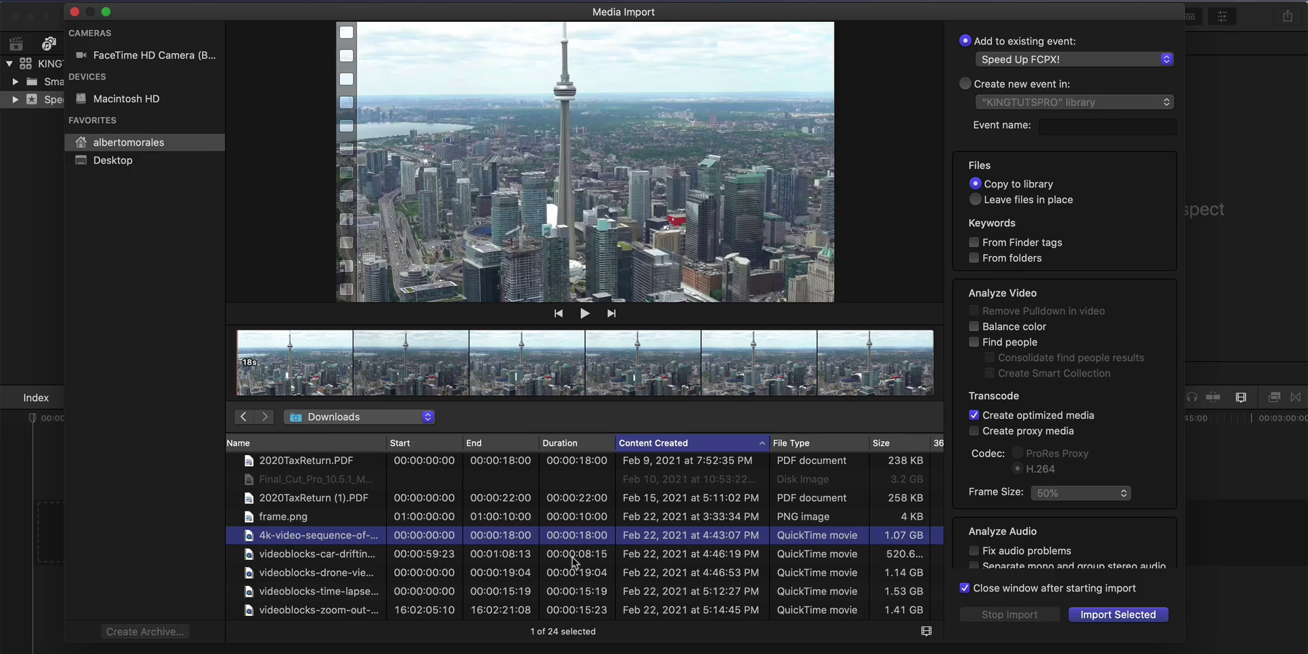
scroll(572, 560, right, 5)
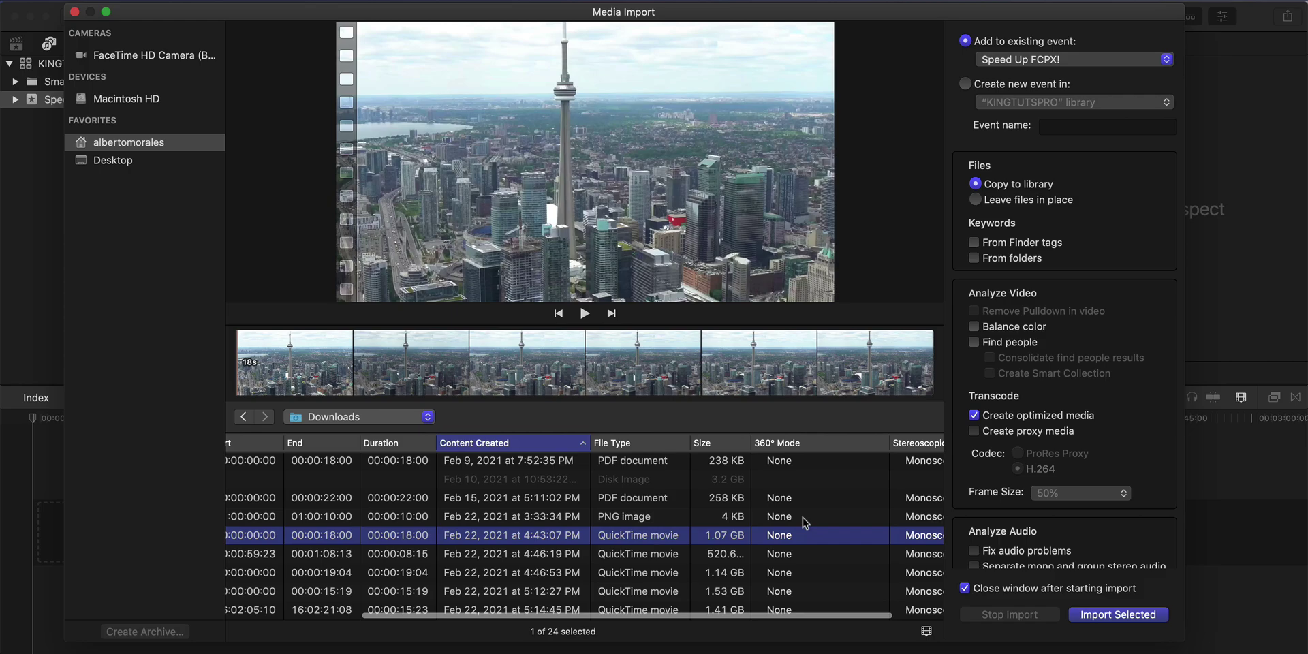
scroll(805, 522, right, 3)
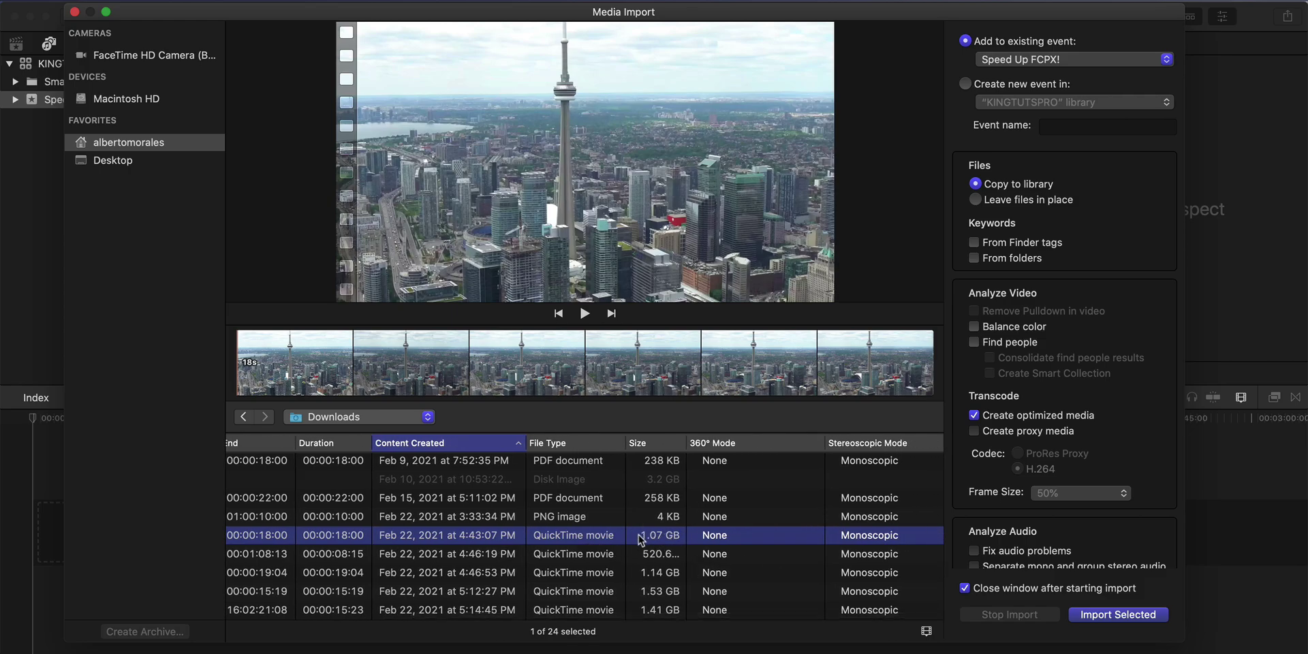
scroll(667, 541, left, 3)
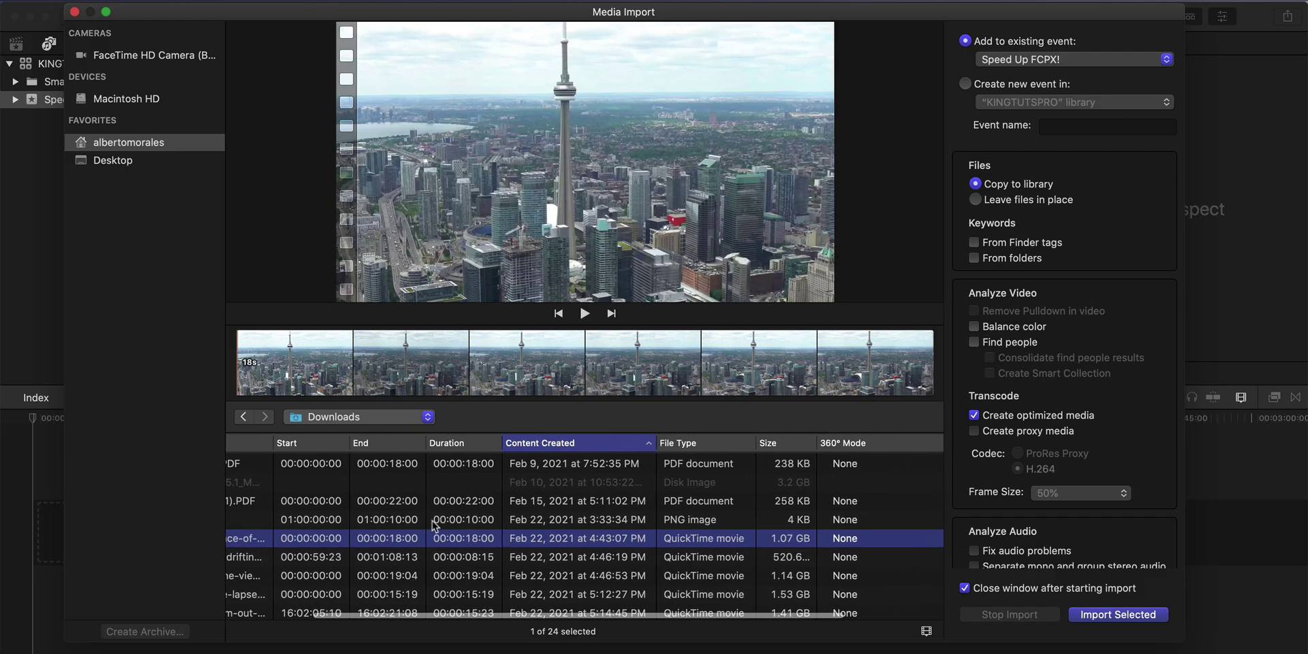
scroll(434, 525, left, 3)
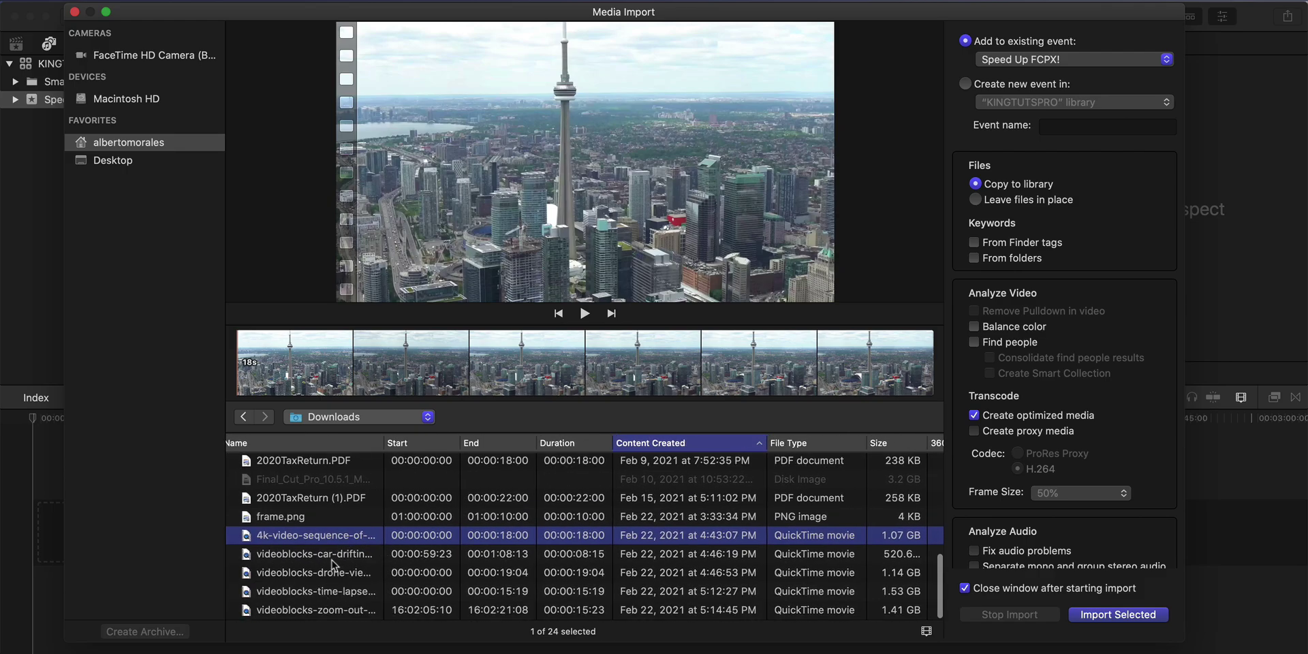
- Select all five video clips and keep Speed Up FCPX! as the existing destination event
shift+click(313, 610)
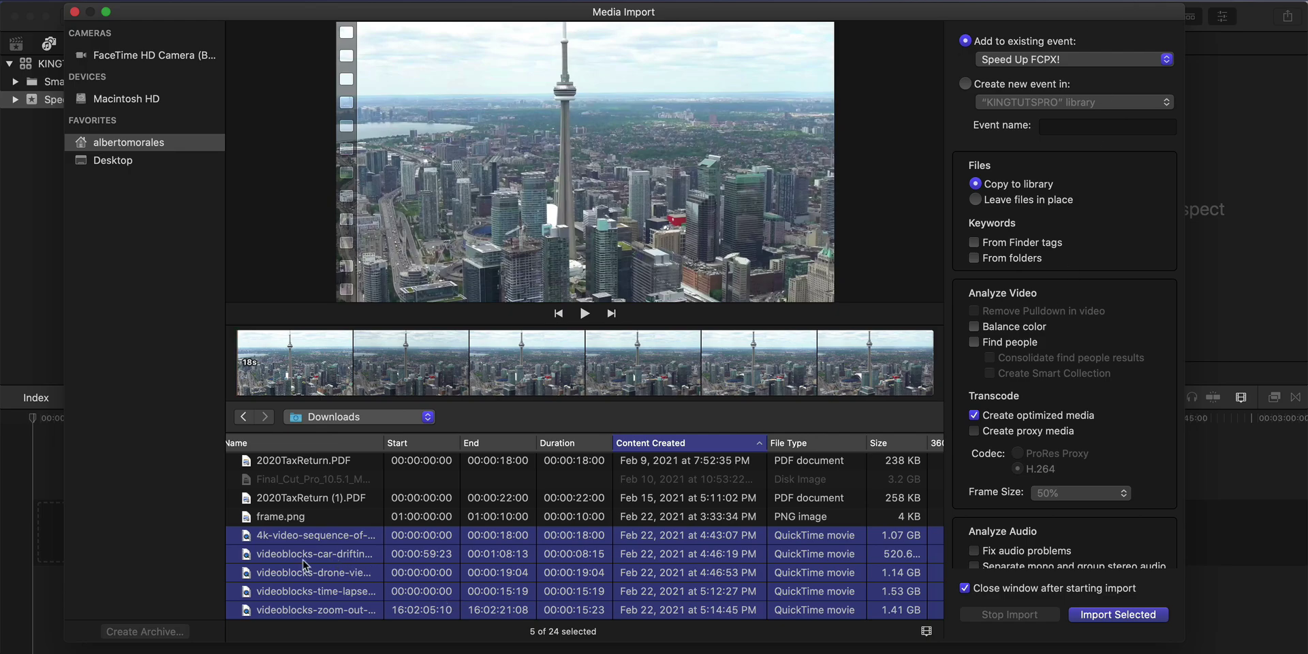
click(325, 539)
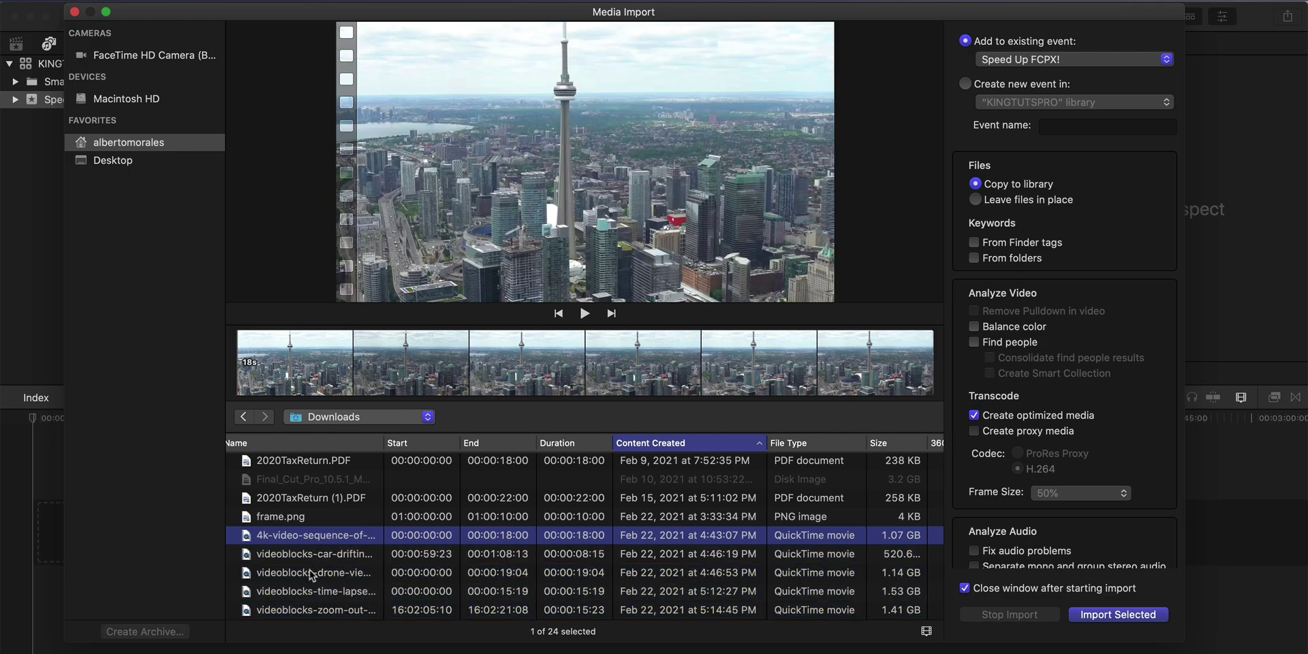
shift+click(304, 609)
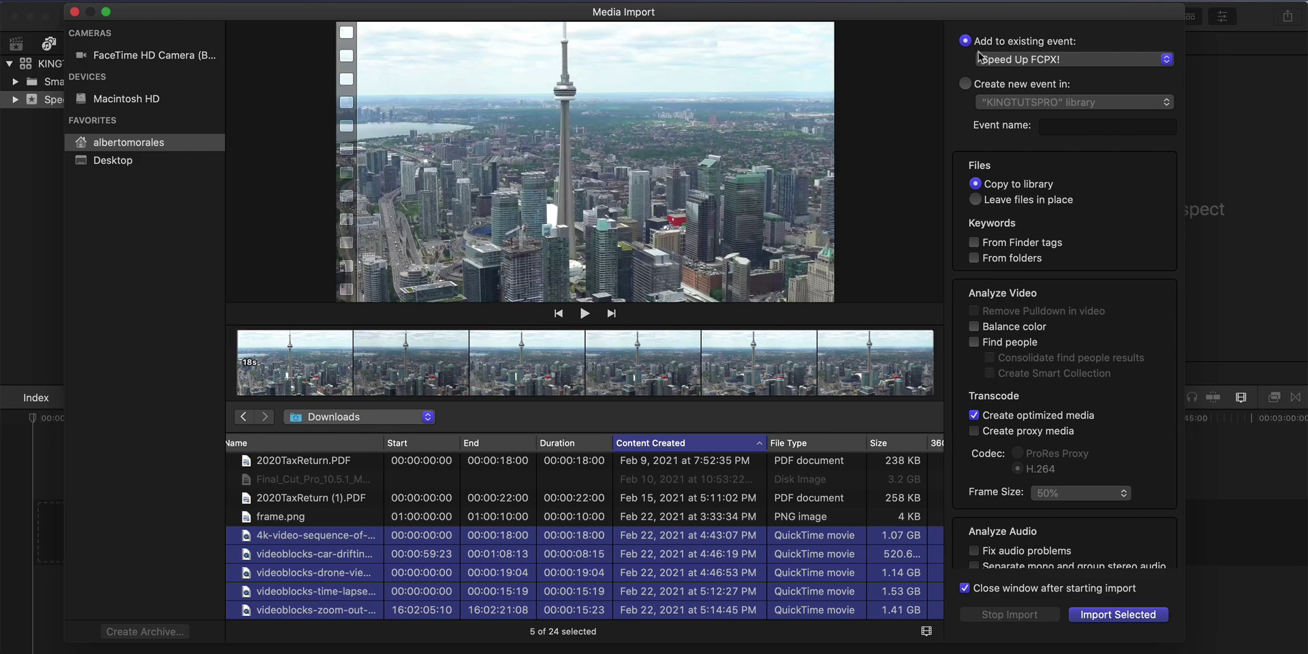
click(1015, 60)
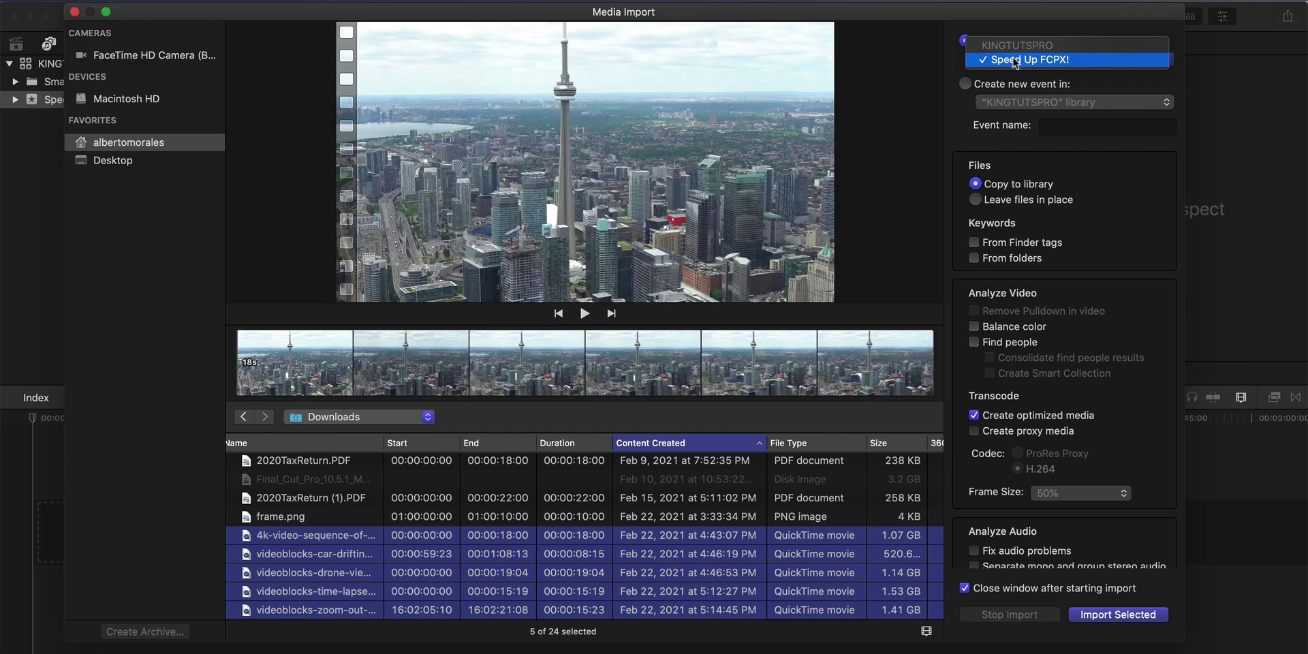
click(1014, 61)
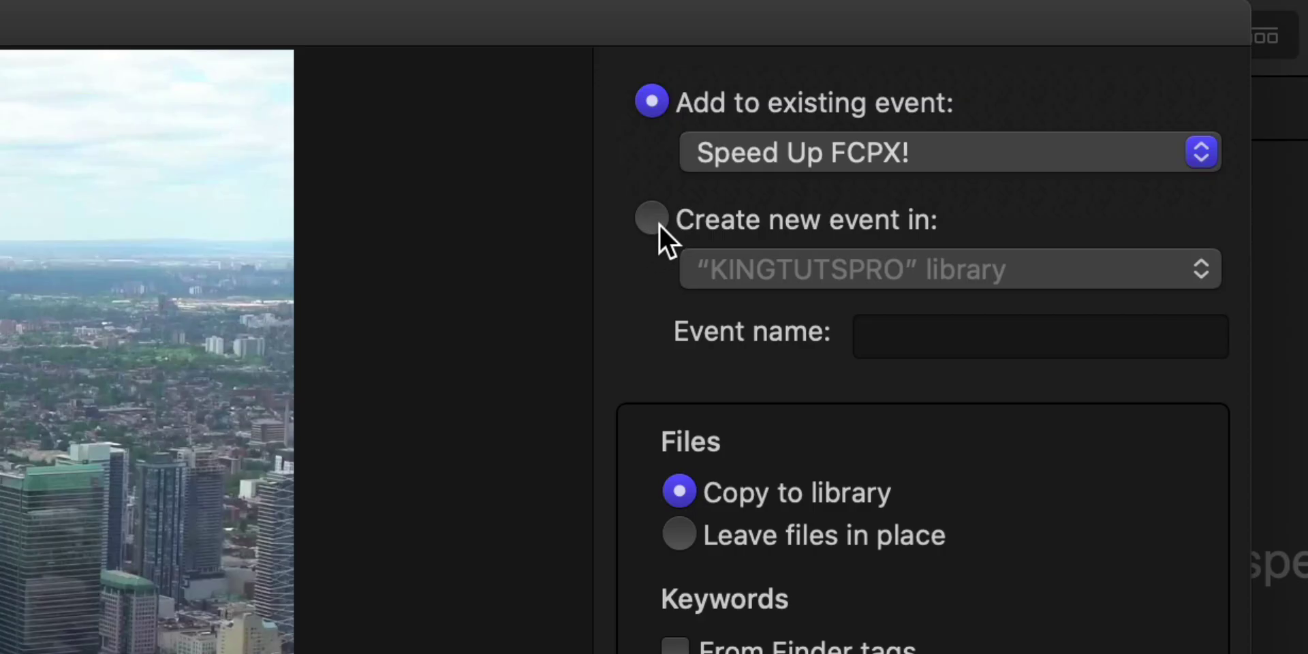
click(968, 85)
click(651, 101)
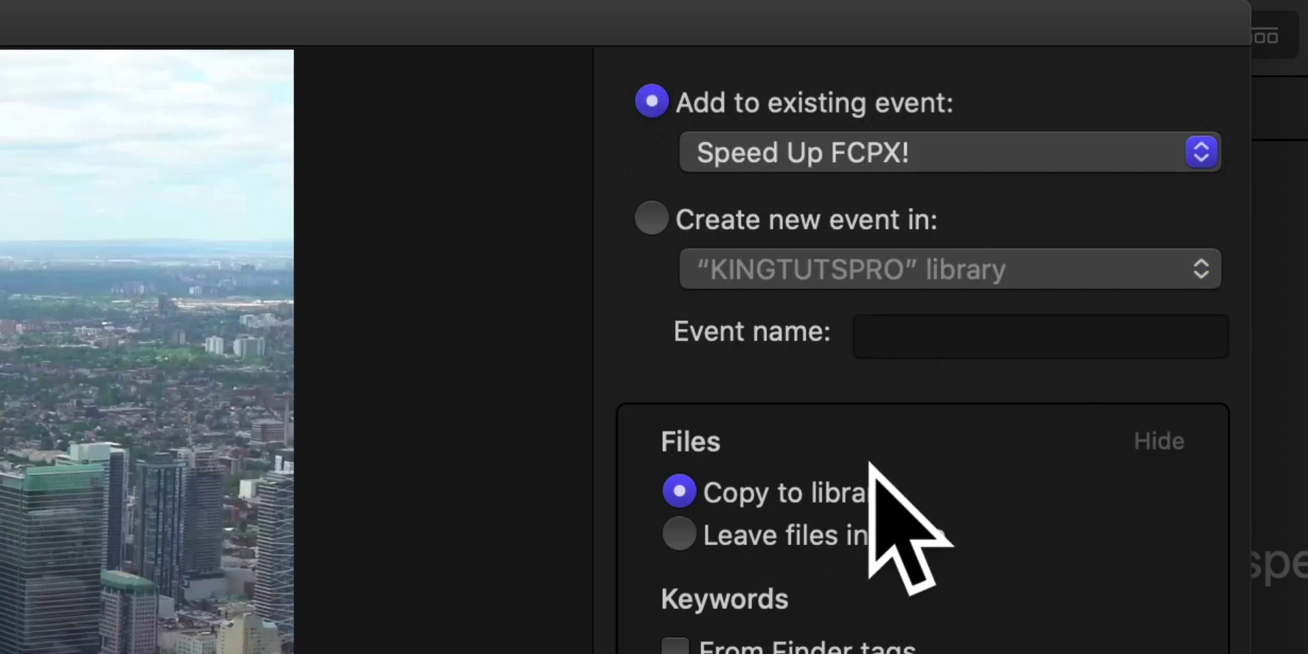
- Set file handling to Leave files in place instead of copying to the library
click(1156, 429)
click(1131, 431)
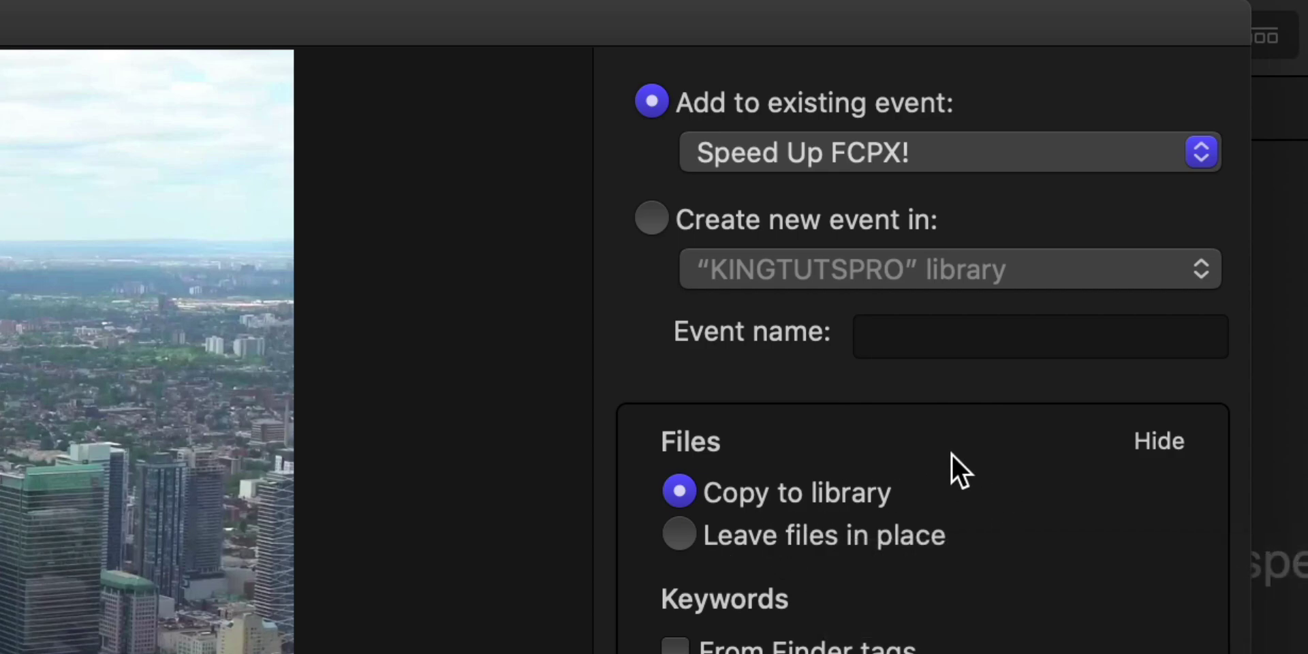
click(680, 535)
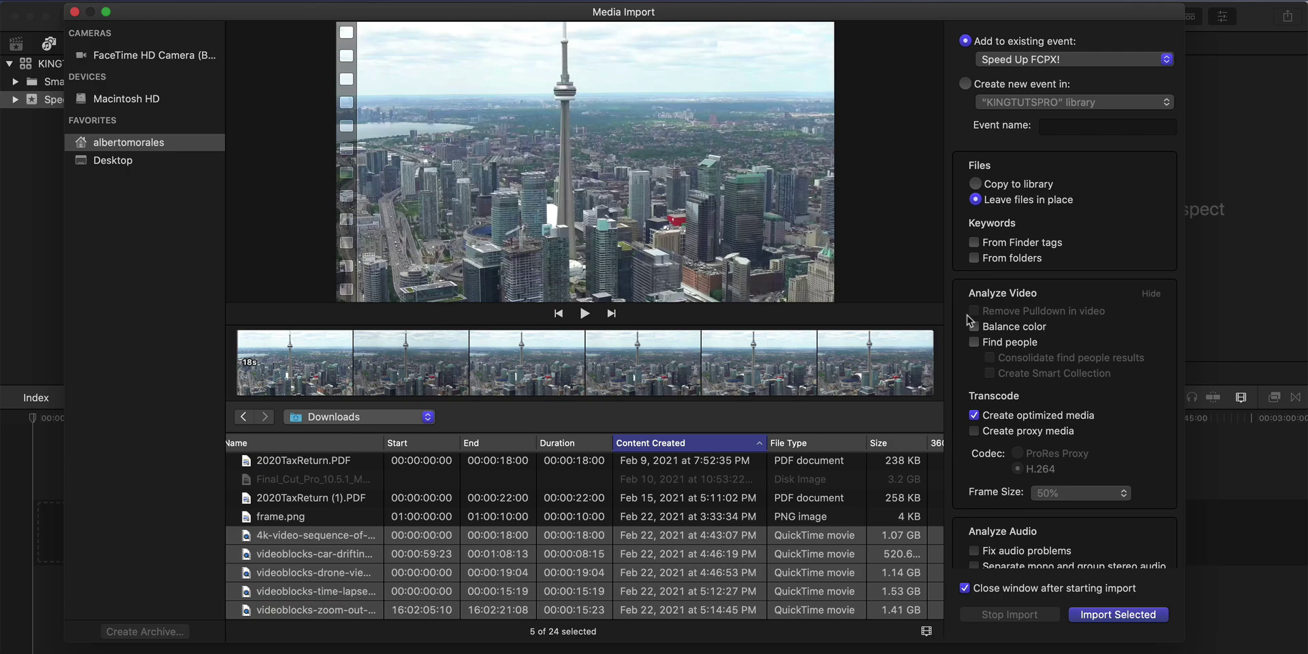
click(976, 184)
click(977, 200)
click(975, 184)
click(976, 200)
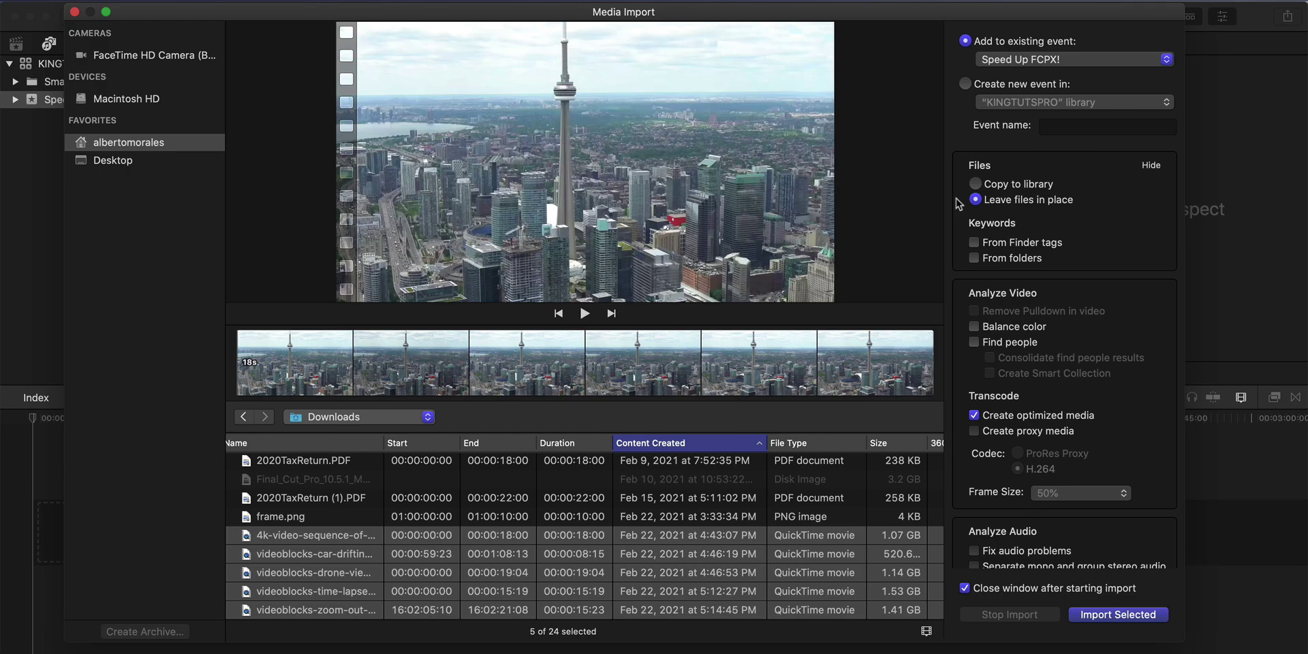
click(981, 186)
click(1001, 204)
- Leave folder-name keywords, color balance and people detection analysis unchecked
click(975, 257)
click(975, 257)
scroll(1030, 254, down, 2)
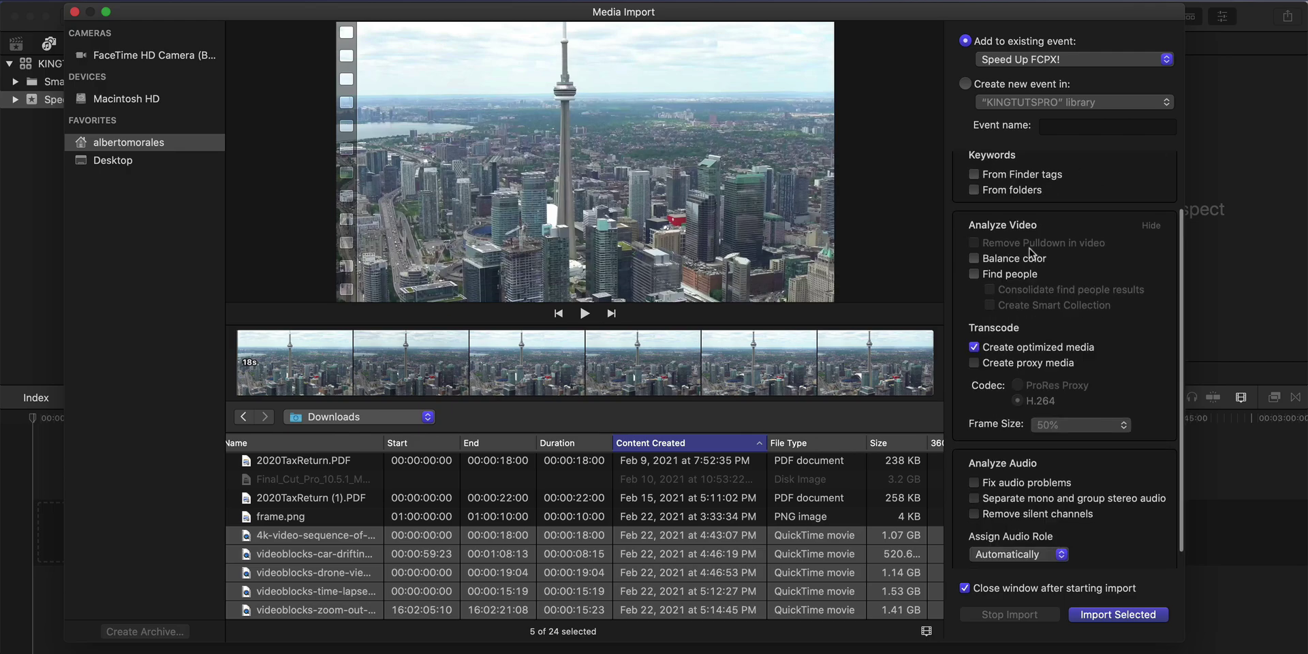
click(974, 259)
click(974, 274)
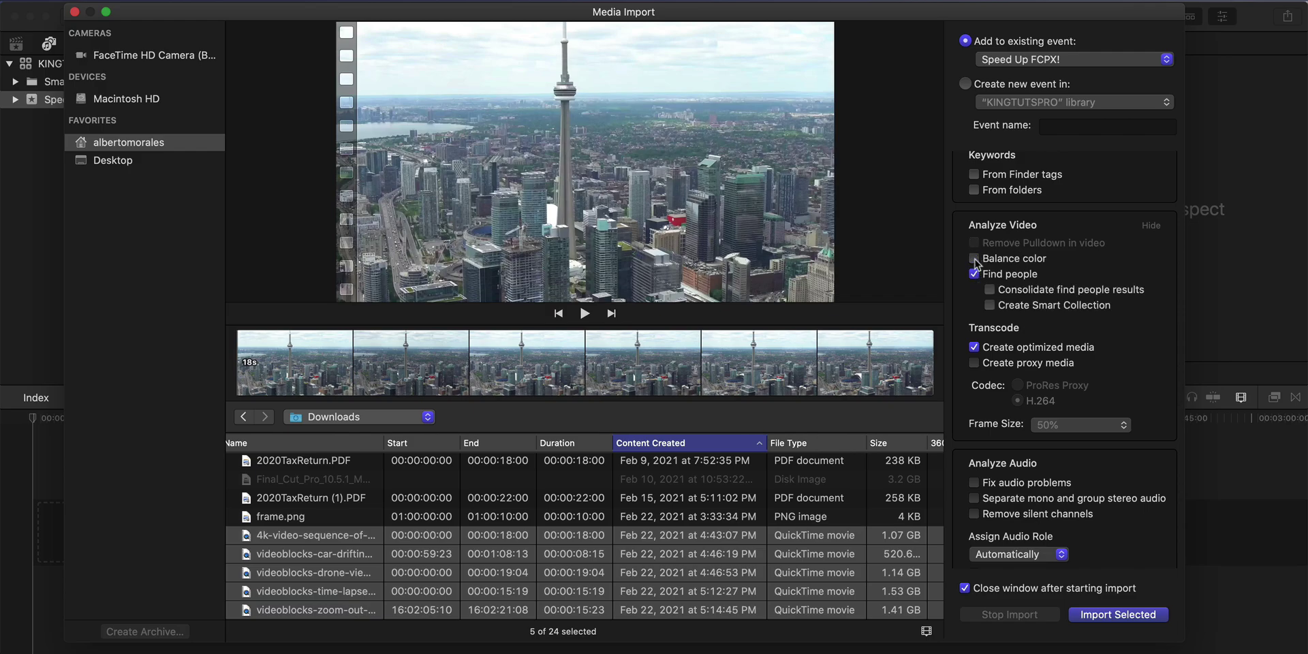
click(974, 274)
click(974, 258)
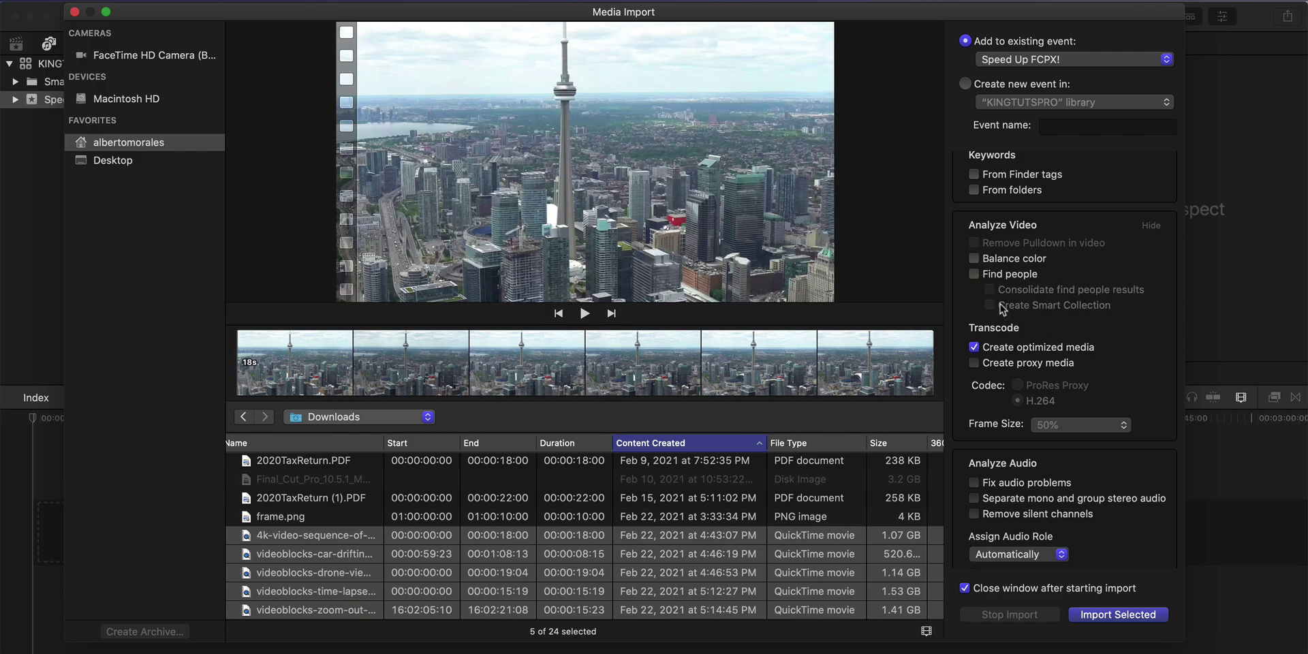
scroll(1039, 268, down, 1)
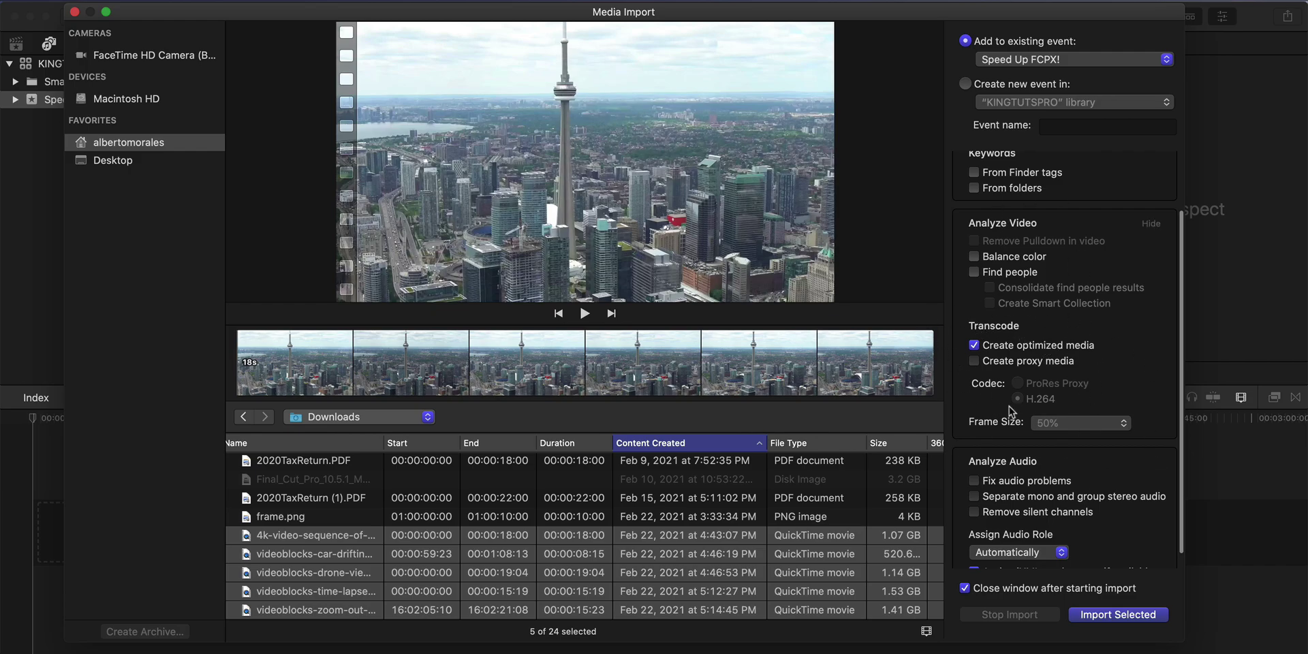
- Turn off Create optimized media and turn on Create proxy media
click(979, 346)
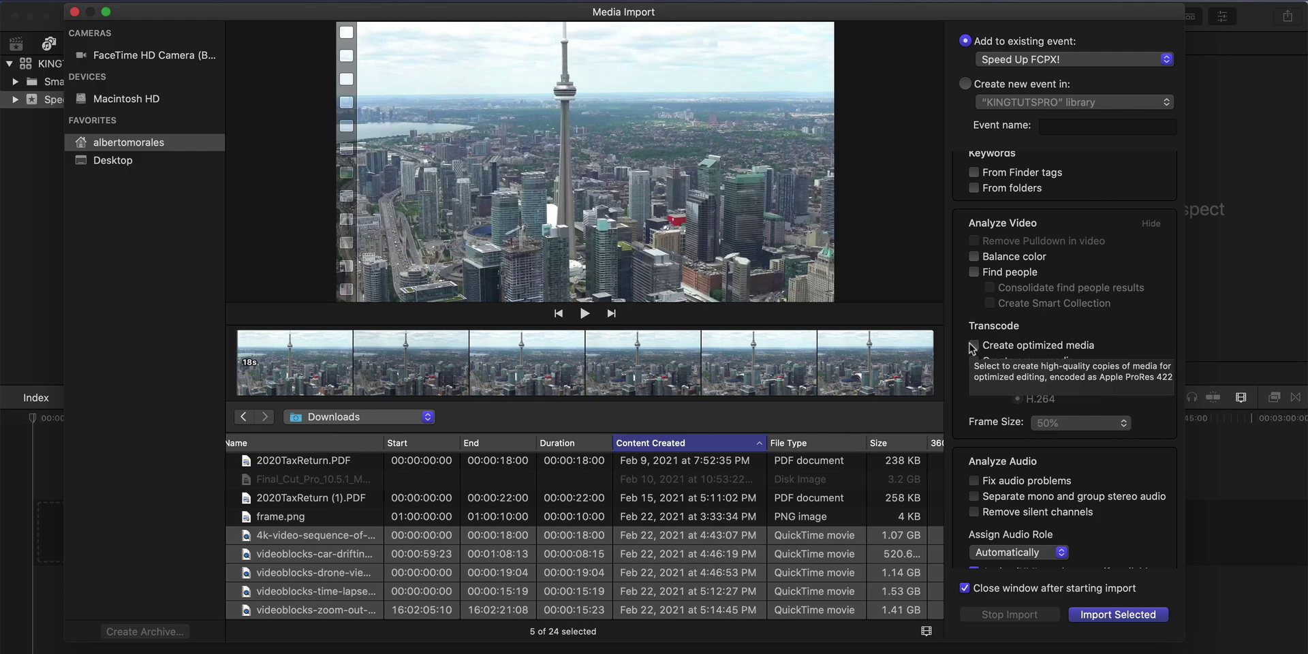
click(973, 345)
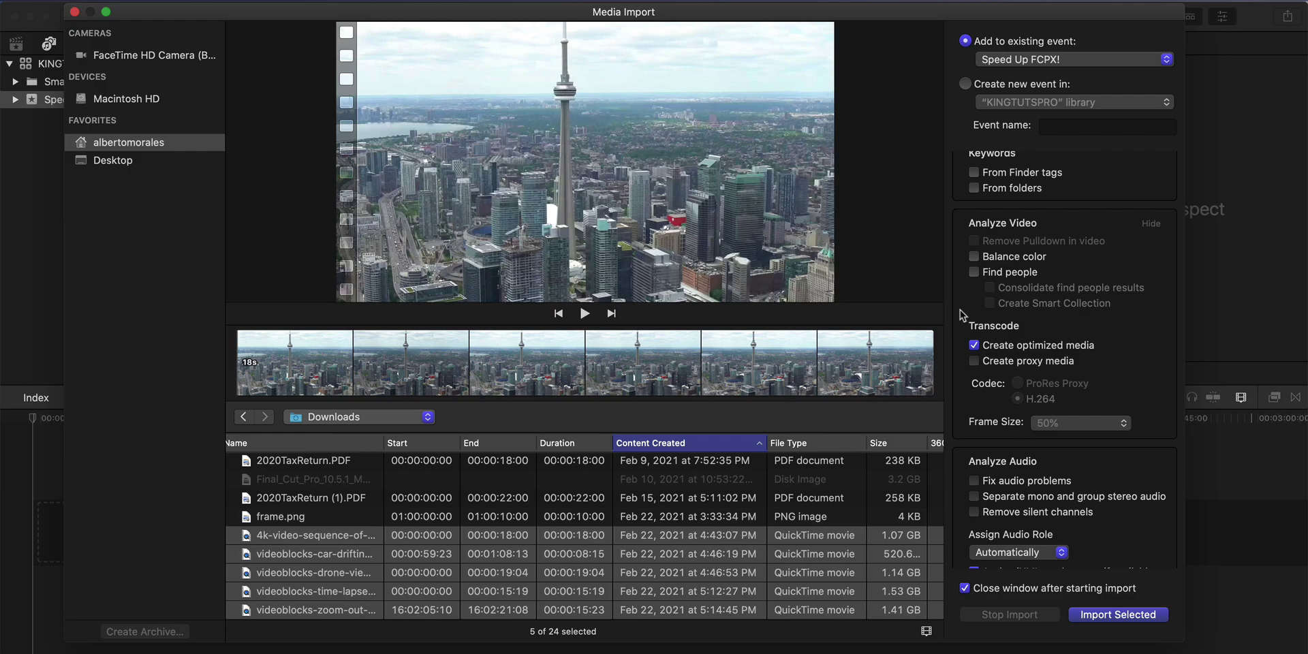
scroll(962, 315, up, 1)
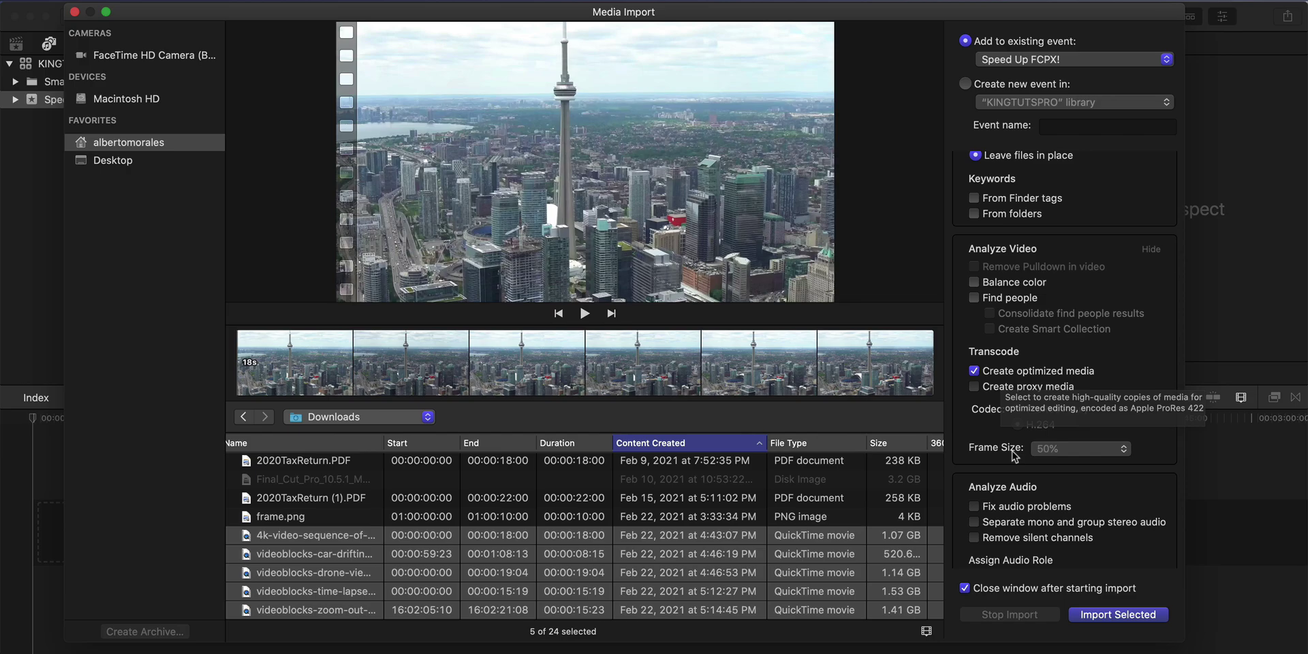
click(983, 373)
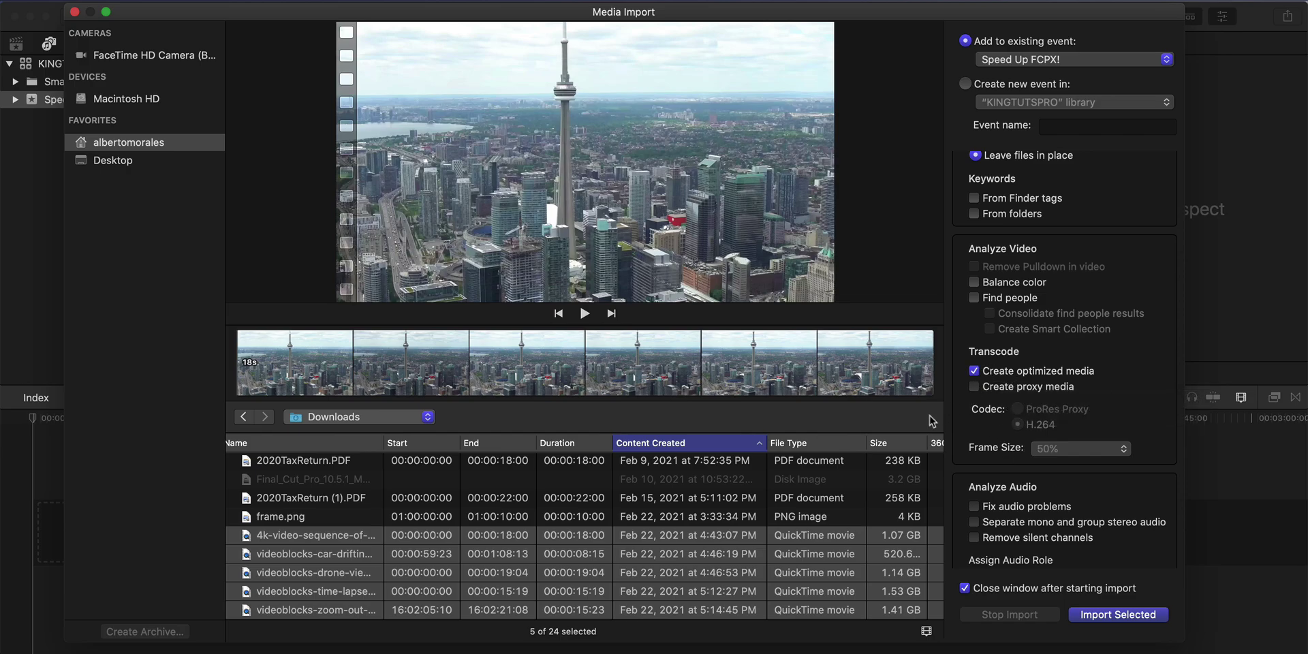
click(974, 371)
click(973, 387)
scroll(1047, 391, down, 1)
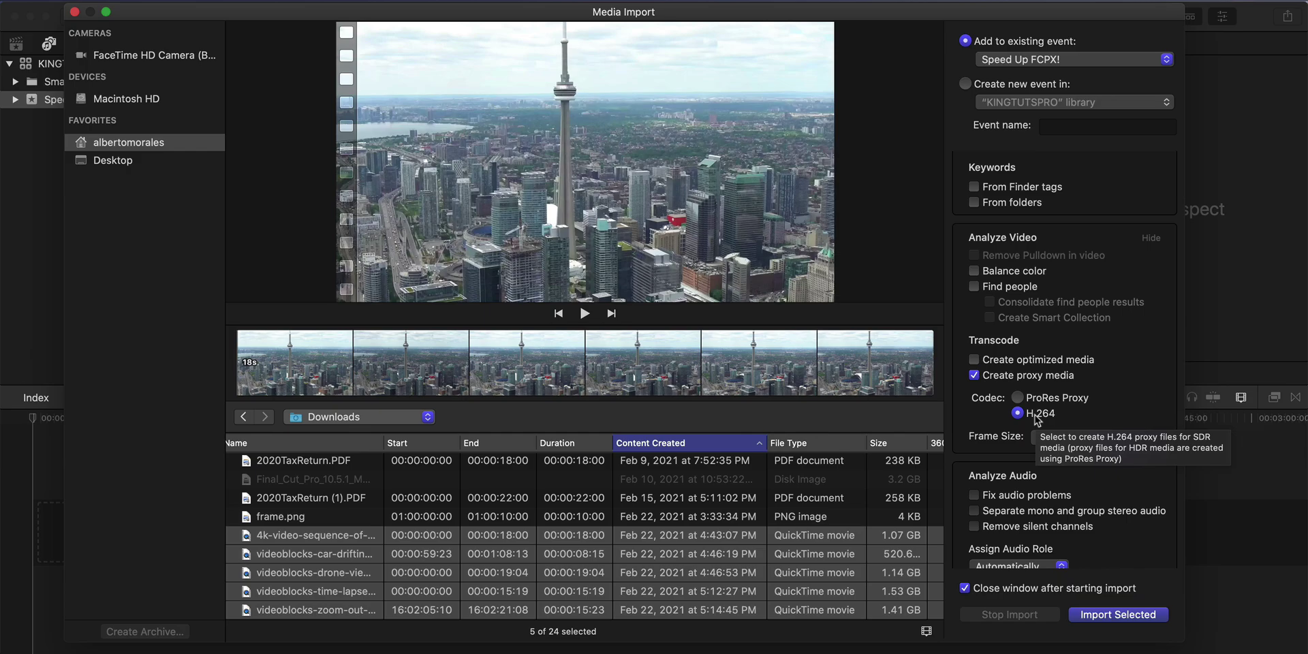
- Keep the proxy frame size at 50% and select the car-drifting clip
click(1051, 438)
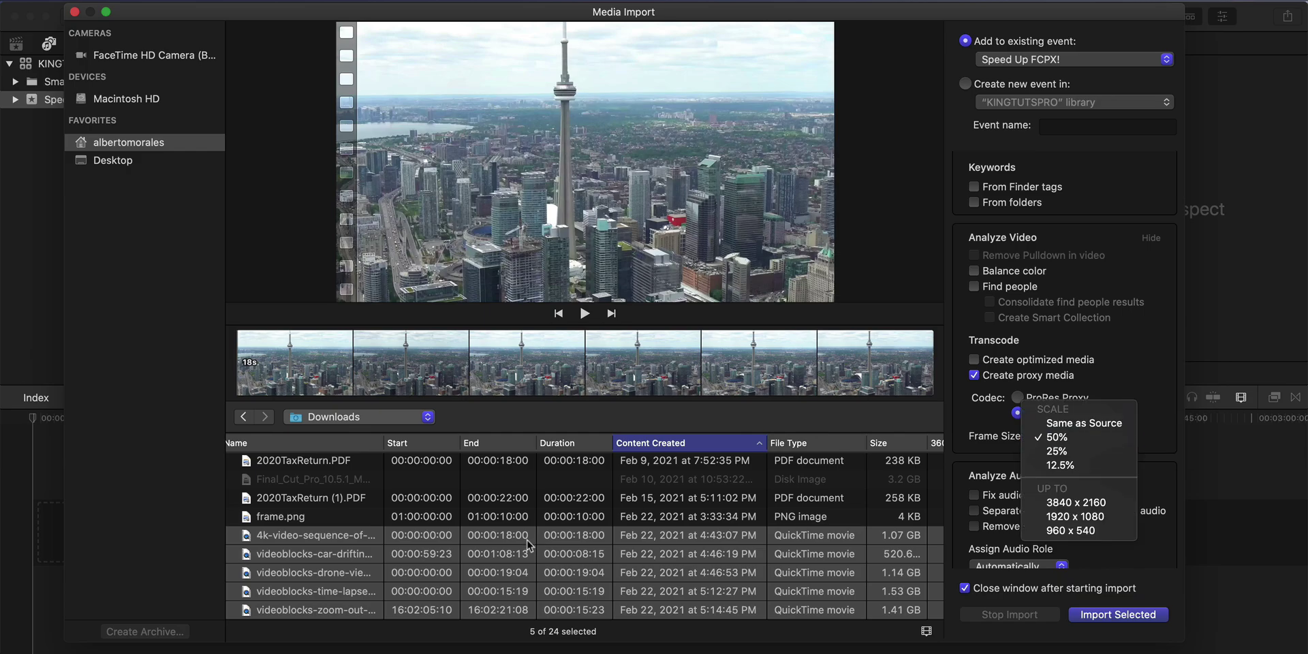
click(1052, 438)
scroll(592, 542, left, 1)
click(591, 552)
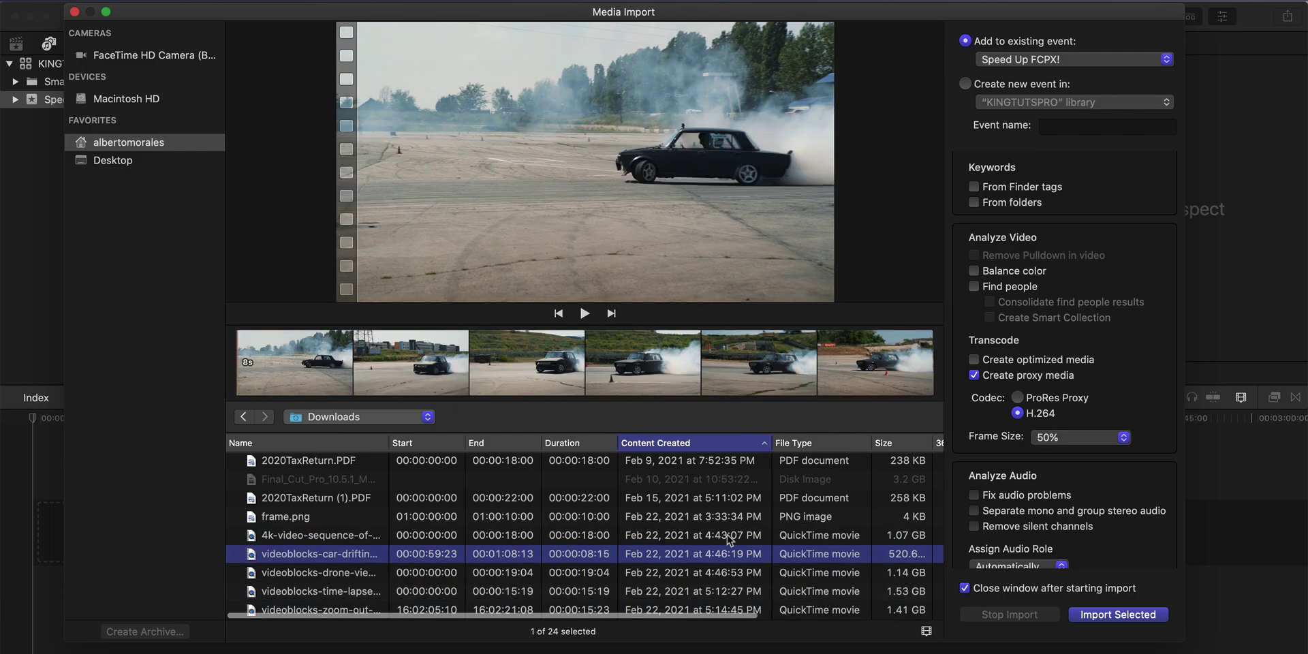
- Try Same as Source and 25% proxy sizes, settle on 50%, and import the selection
click(1064, 437)
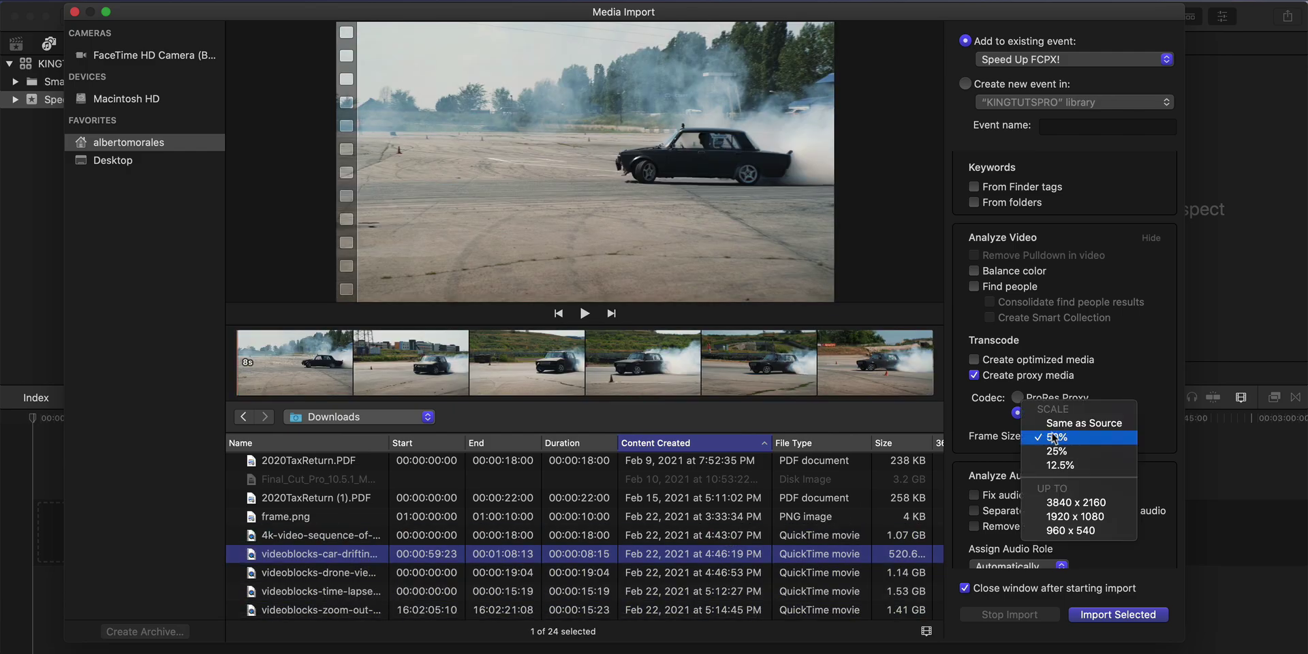
click(1062, 424)
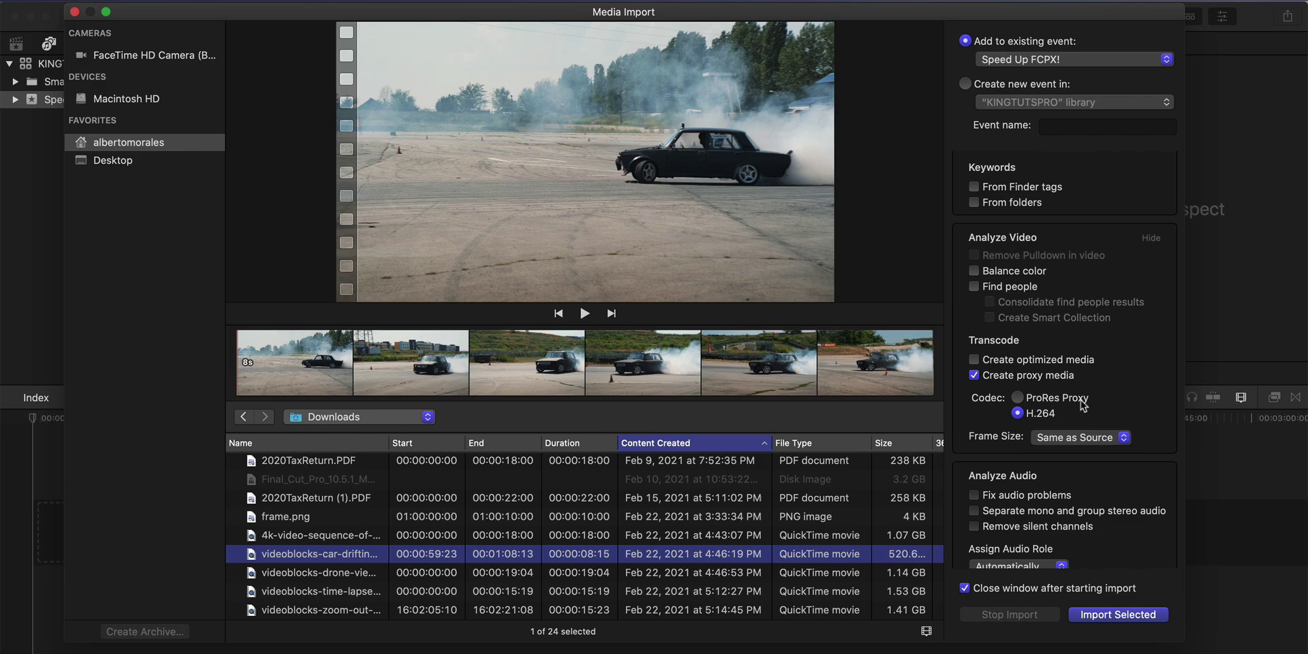
click(1077, 438)
click(1032, 445)
click(1064, 437)
click(1058, 451)
click(1052, 435)
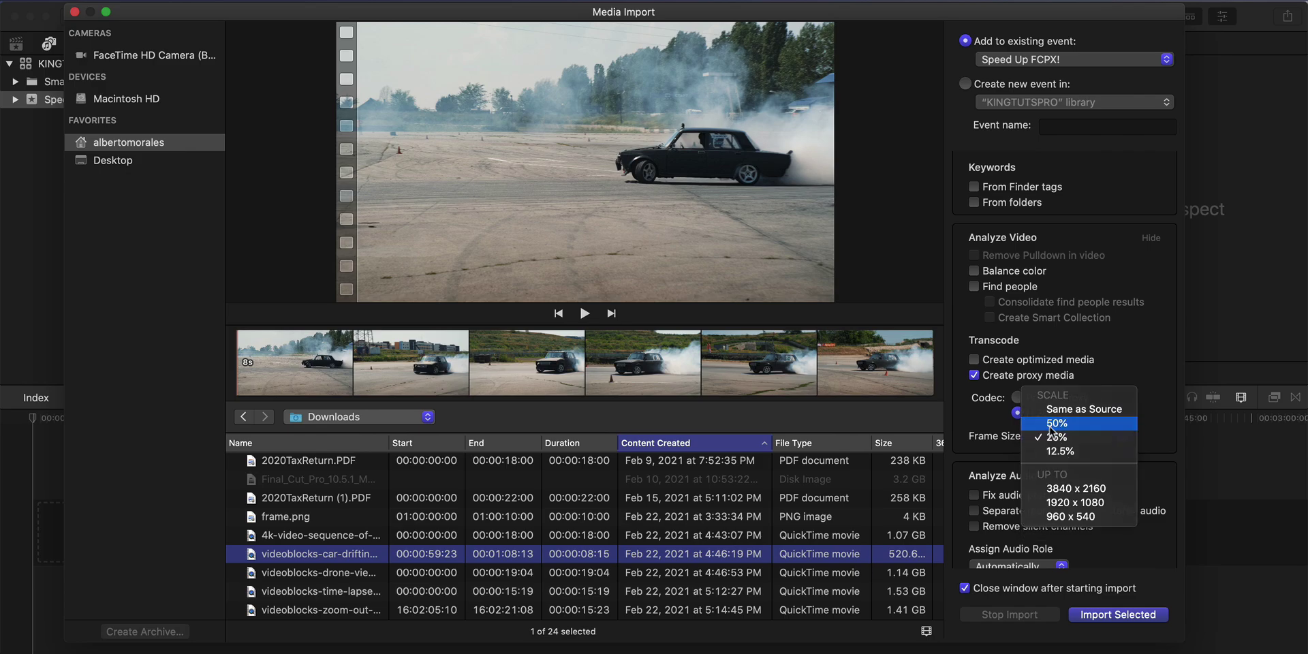
click(1052, 424)
scroll(1127, 348, down, 2)
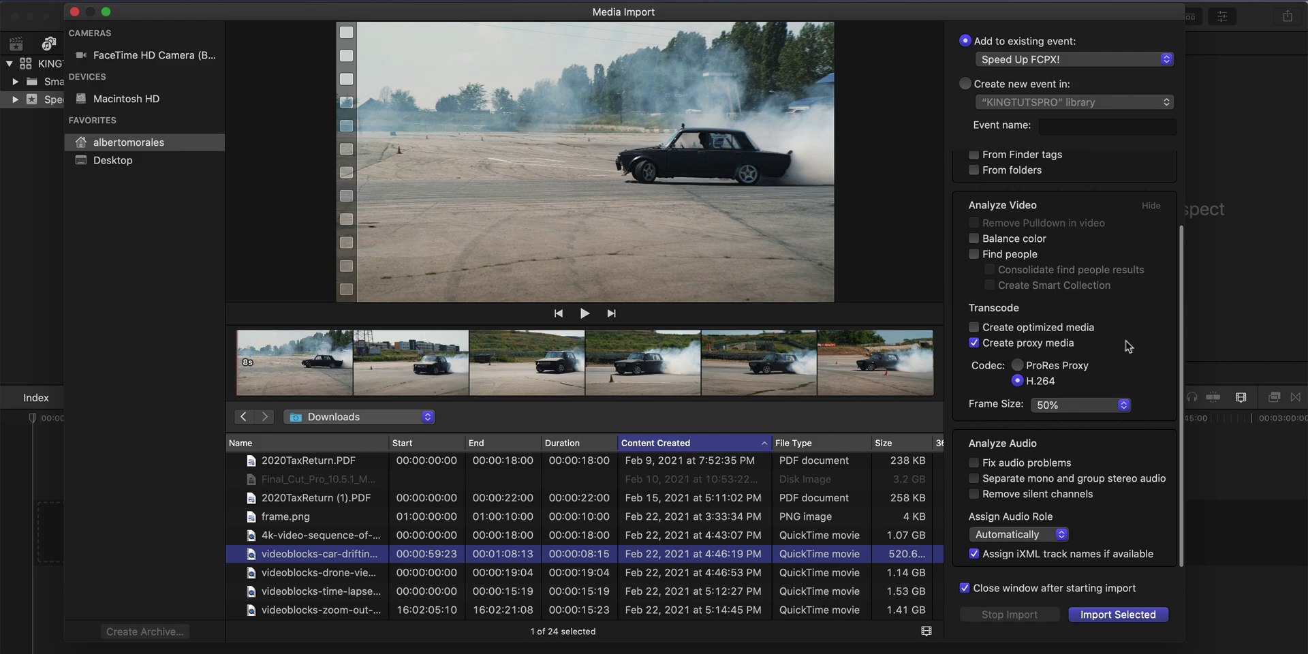
click(1131, 616)
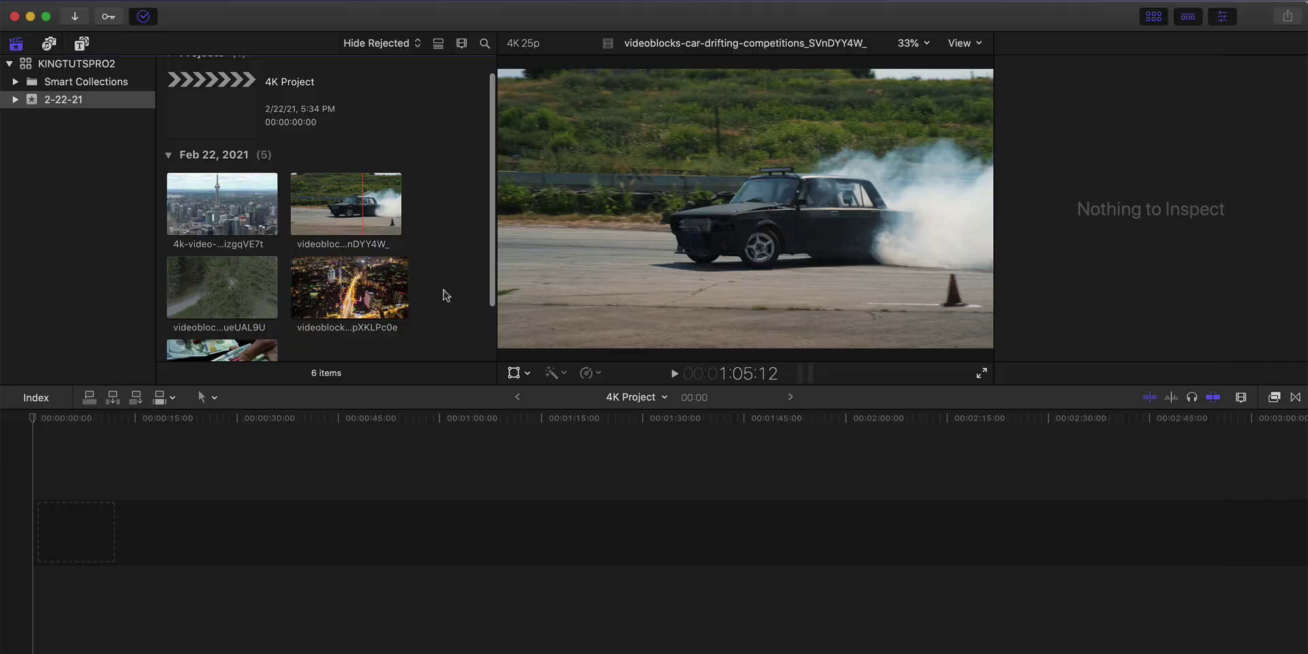
- Reimport the clips via Cmd+I with optimized media on and proxy media off
scroll(445, 294, down, 3)
click(225, 140)
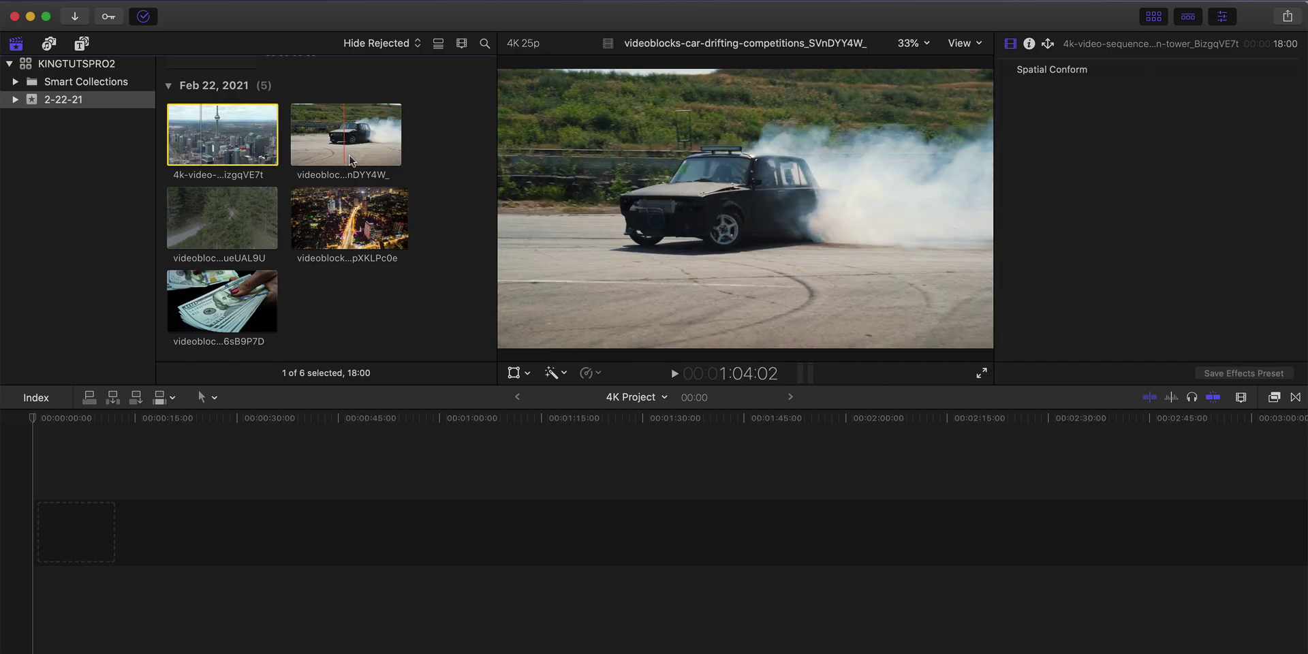
key(super+i)
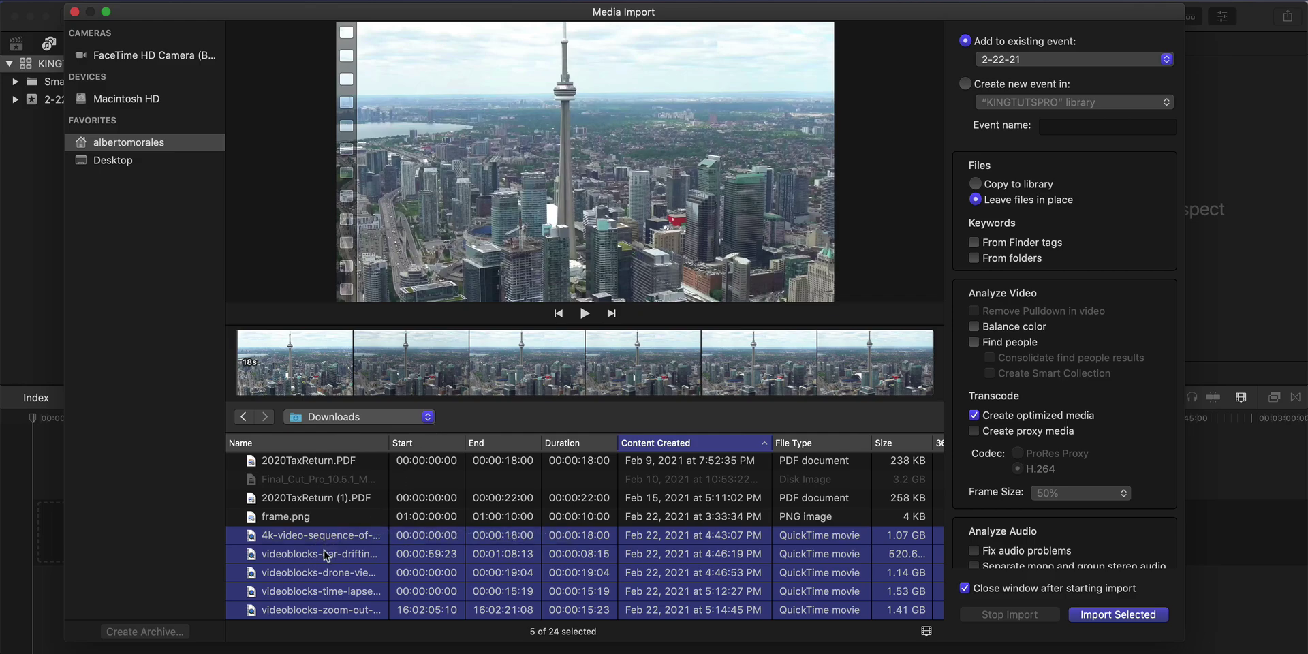
scroll(1015, 416, down, 3)
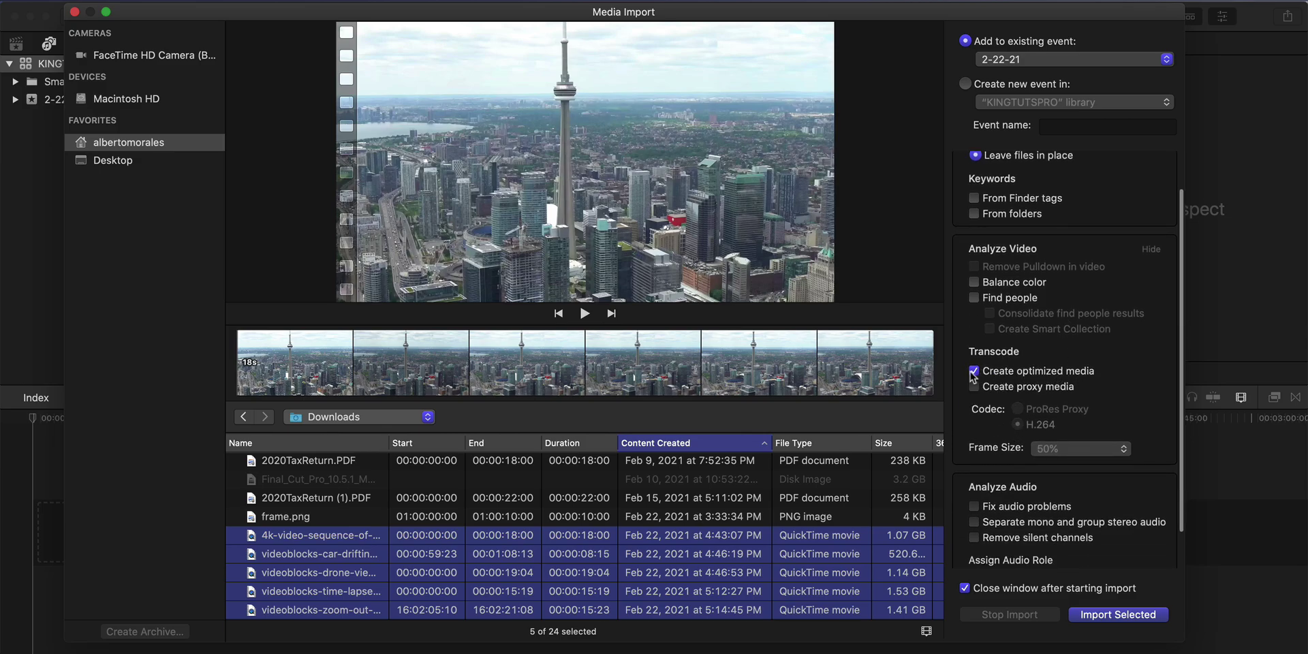
click(977, 372)
click(976, 388)
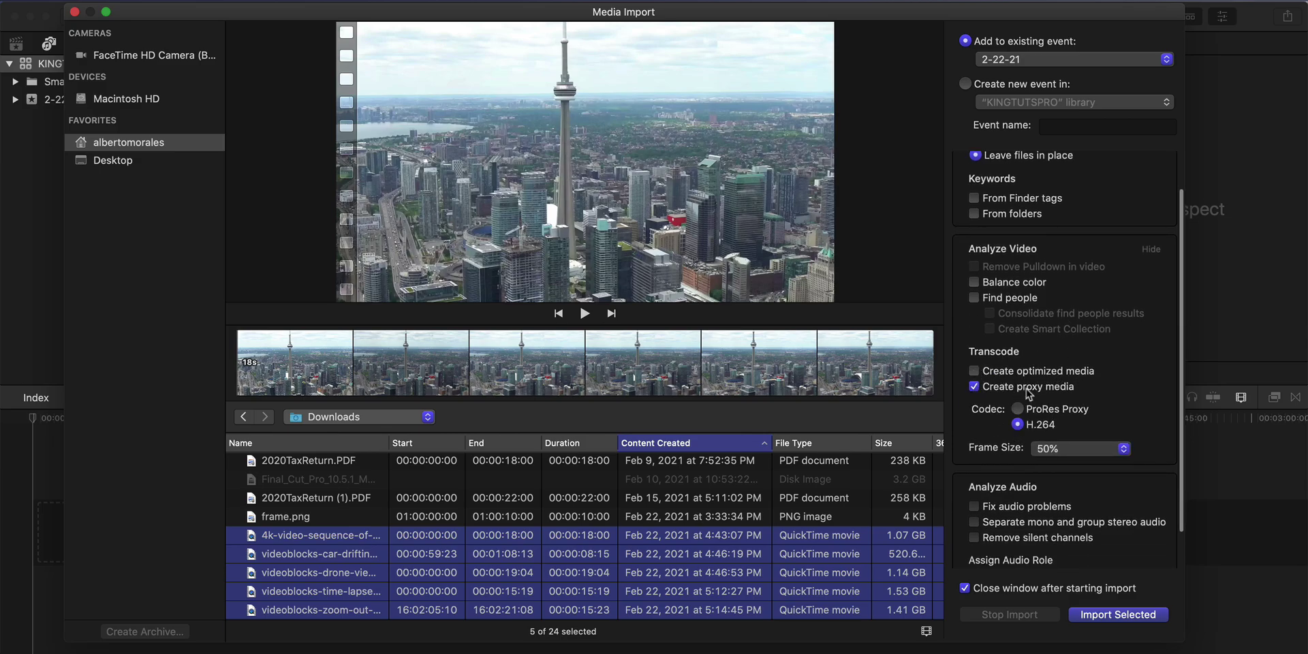
click(977, 388)
click(975, 371)
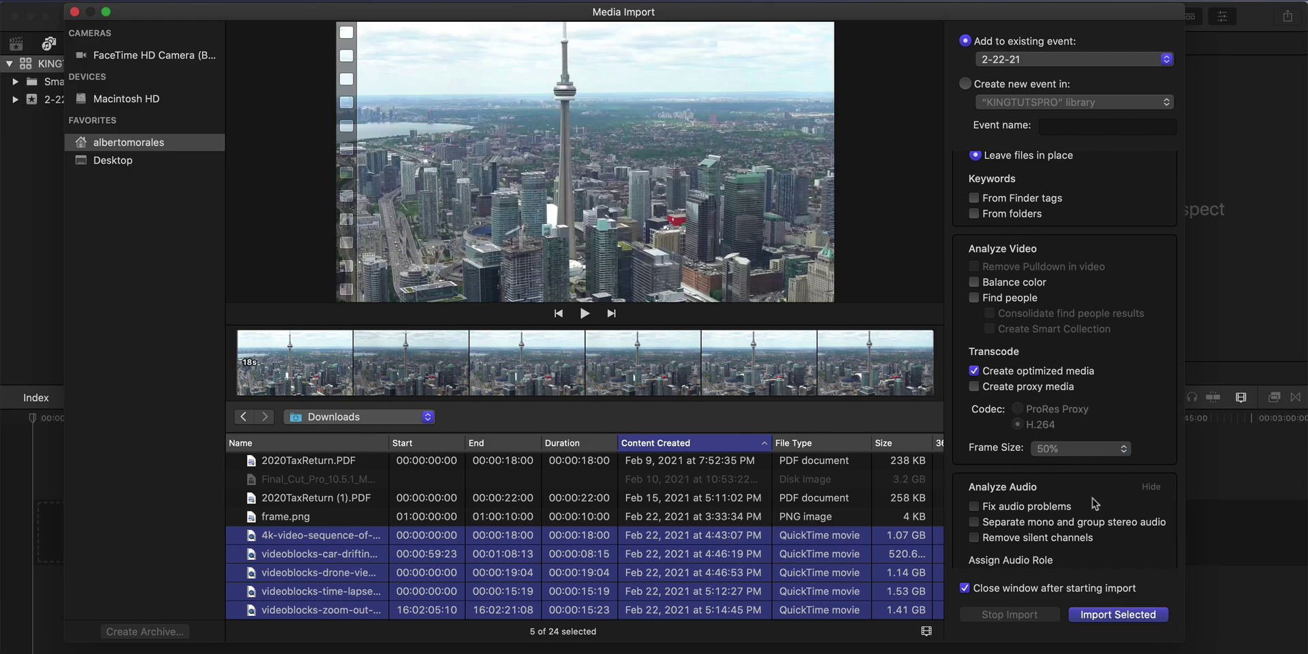
click(1118, 614)
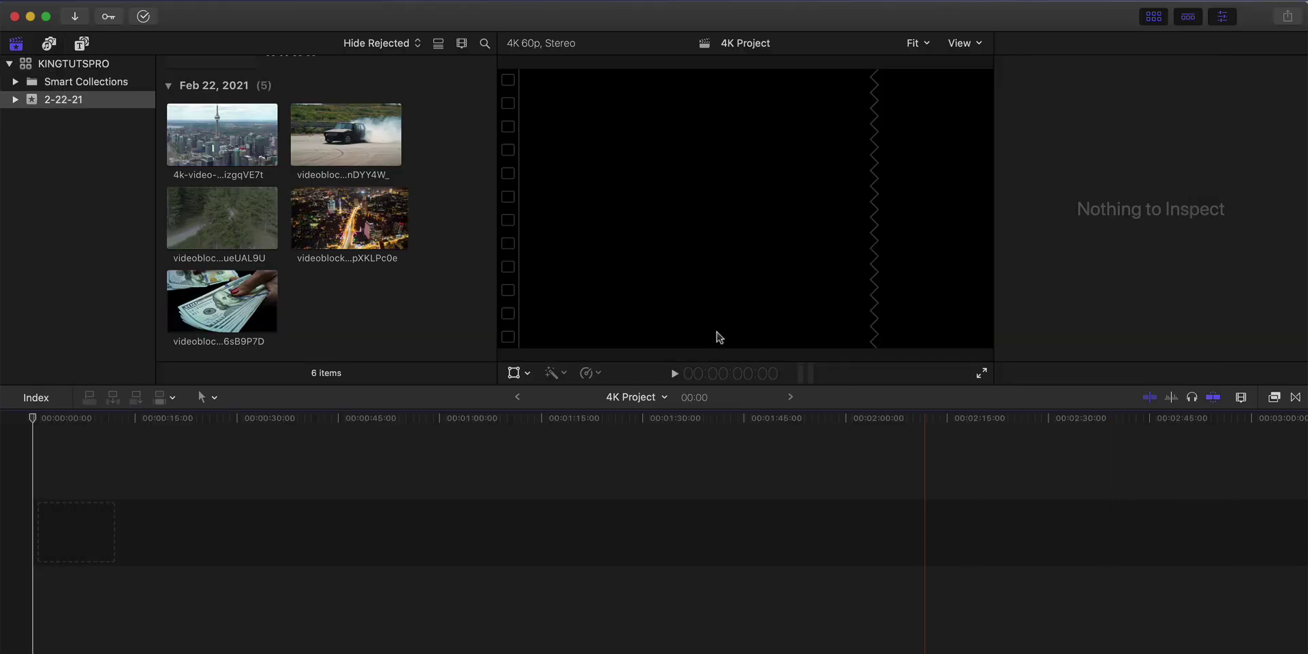
- Set the viewer's playback quality to Better Performance
click(227, 130)
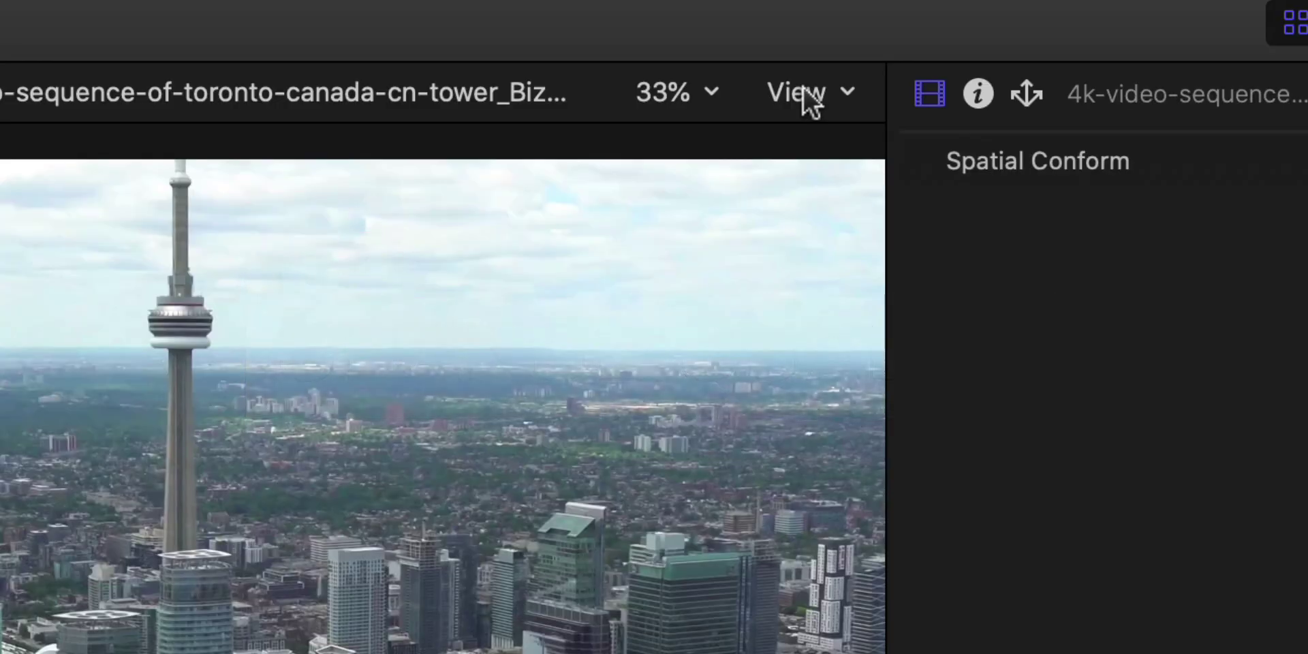
click(804, 90)
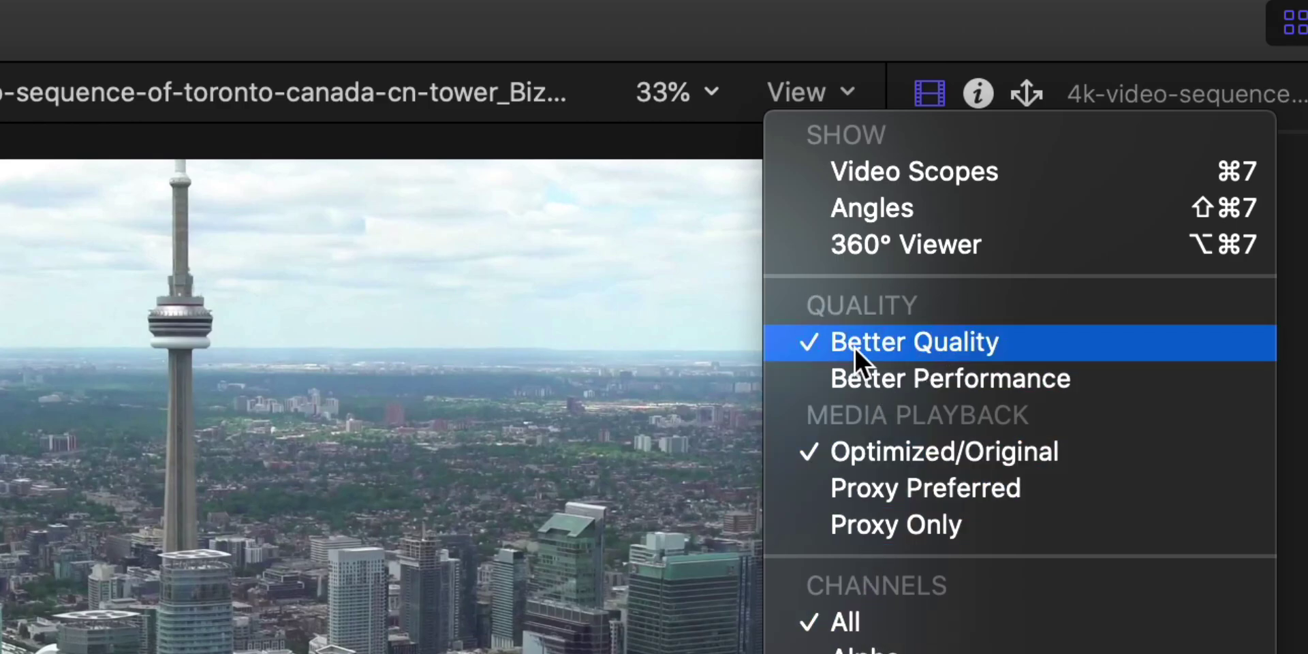
click(886, 378)
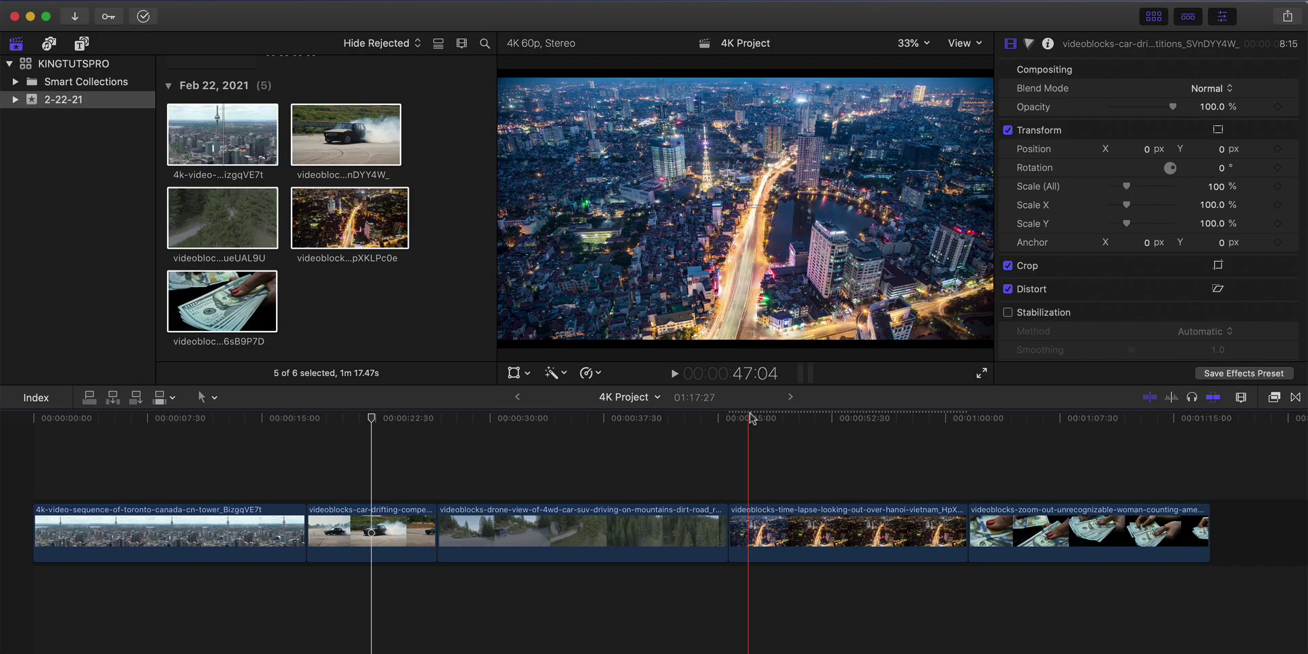
- Select the Hanoi time-lapse clip near 52 seconds and start timeline playback
click(825, 418)
click(827, 504)
click(828, 443)
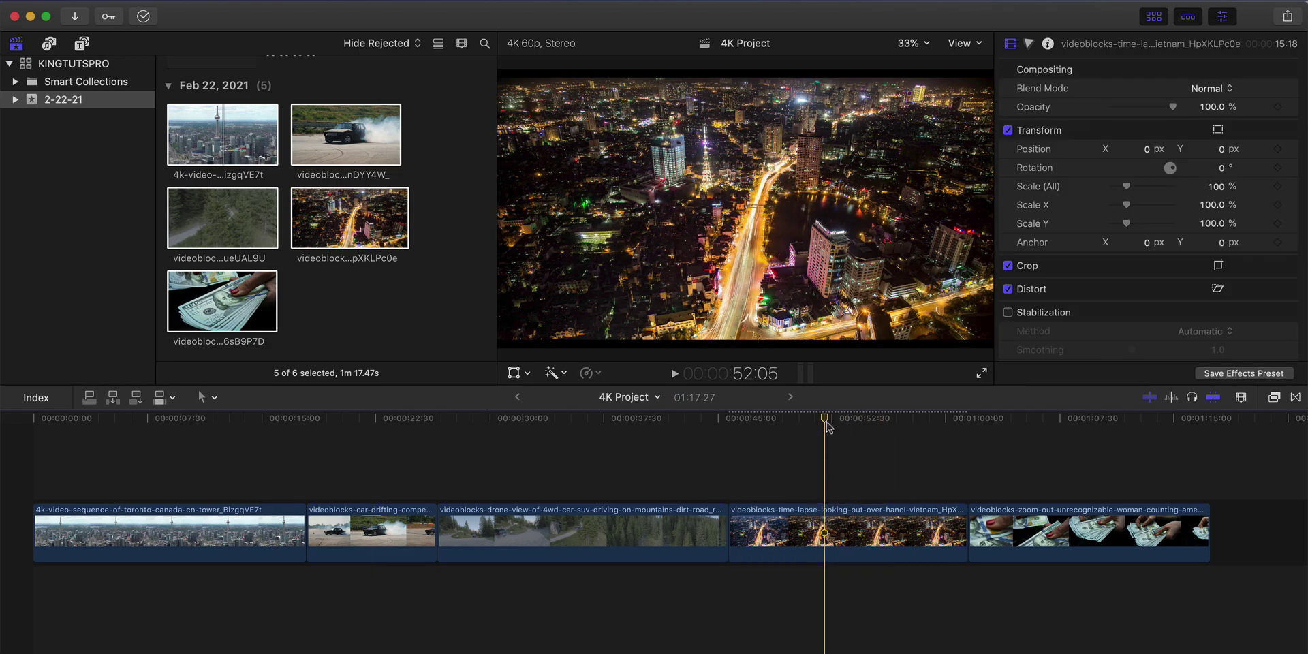
click(832, 545)
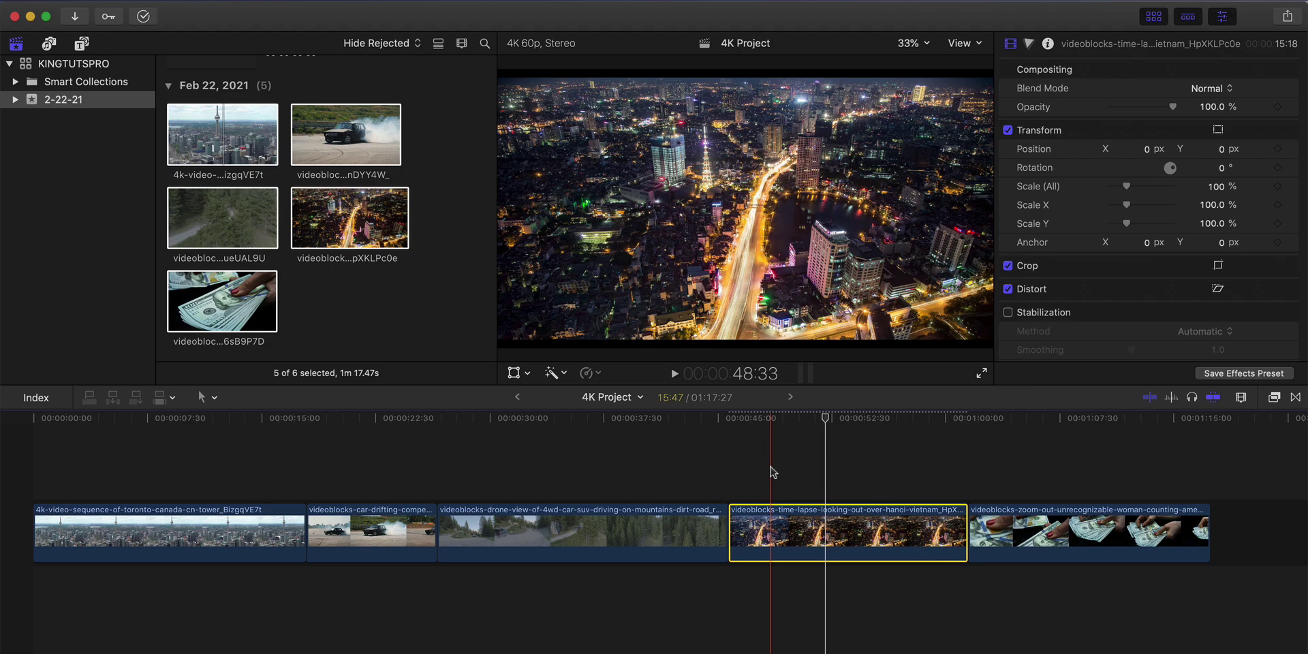
key(space)
key(space)
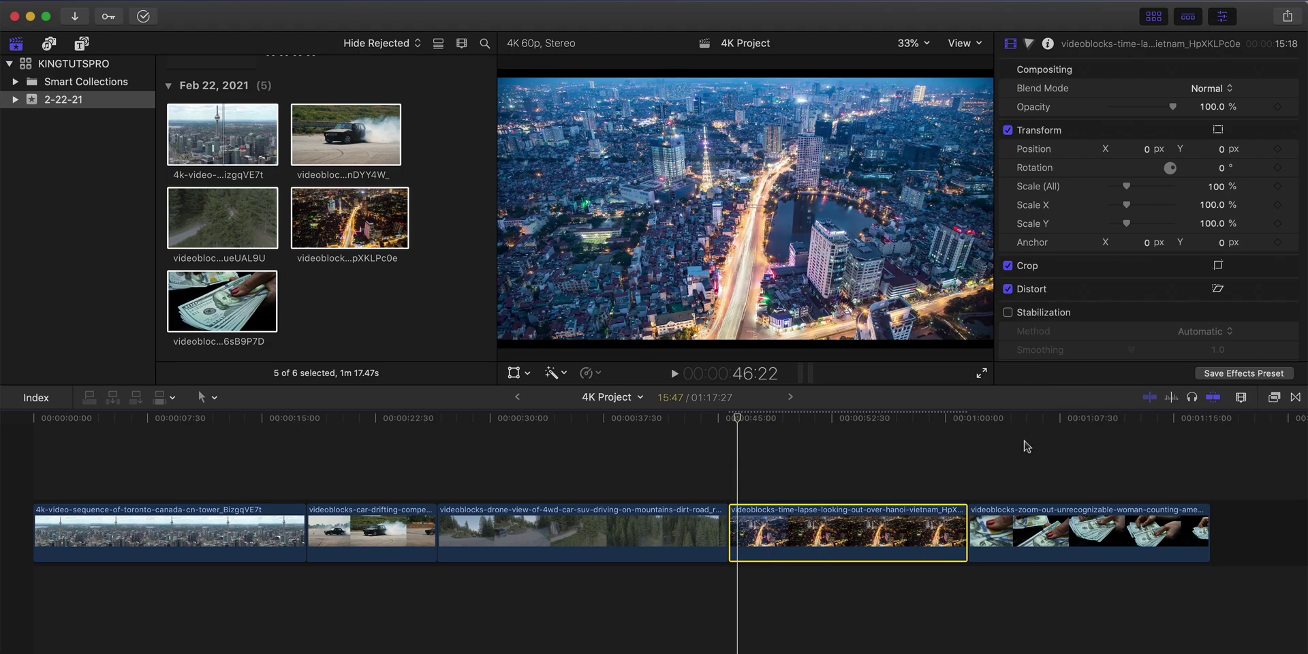
- Apply 35mm Film 2 to the car-drifting clip and 35mm Film 9 to the Toronto clip
key(super+5)
scroll(1003, 498, down, 5)
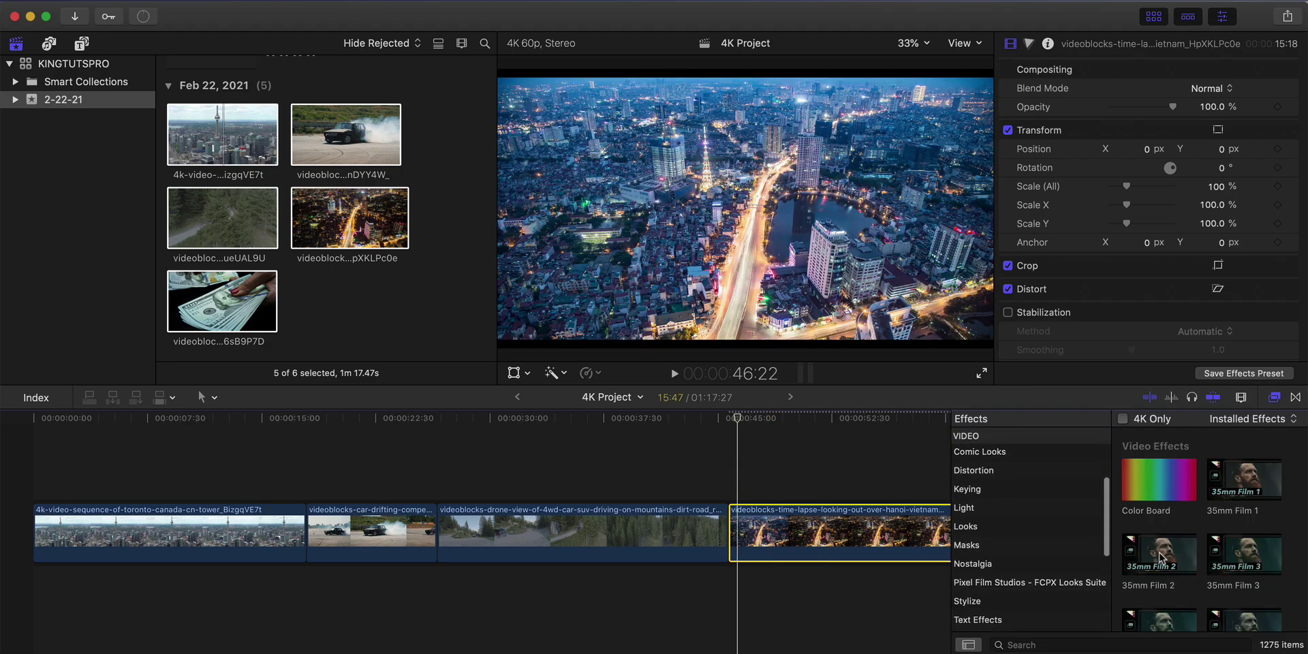
drag(1161, 557, 406, 520)
scroll(1202, 532, down, 5)
drag(1244, 546, 116, 525)
- Show the Pixel Film Studios looks, close the Effects browser, and play the timeline
click(1030, 582)
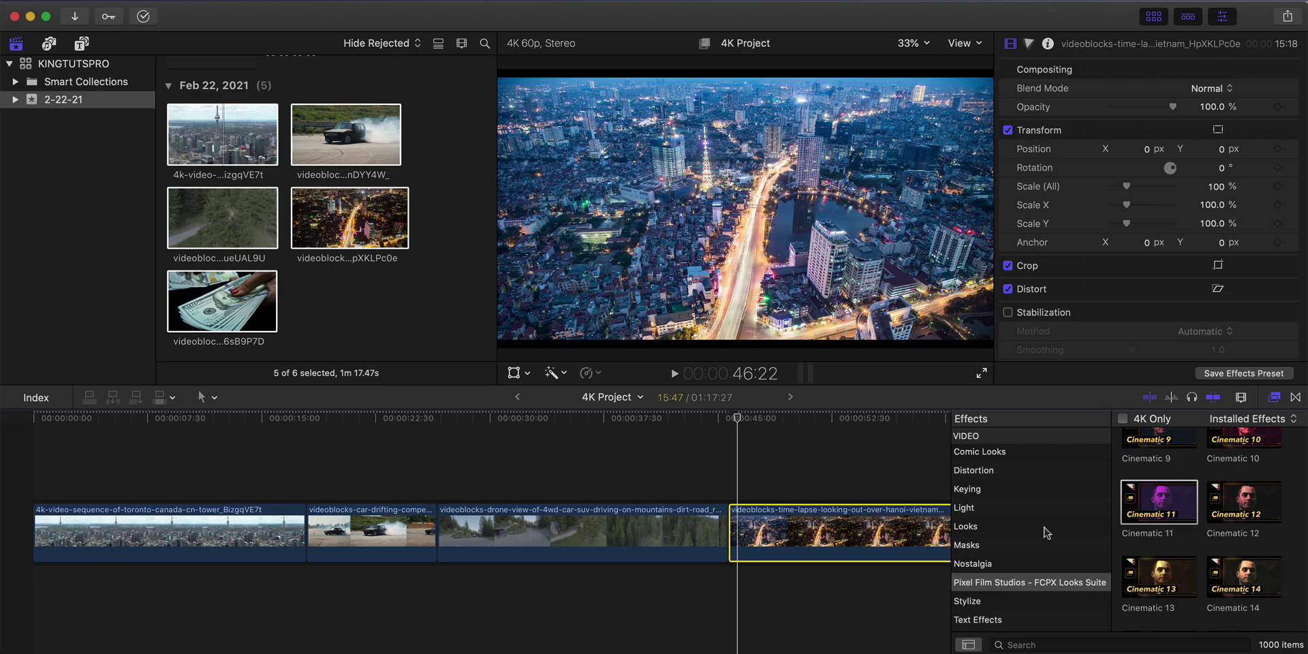
click(1274, 397)
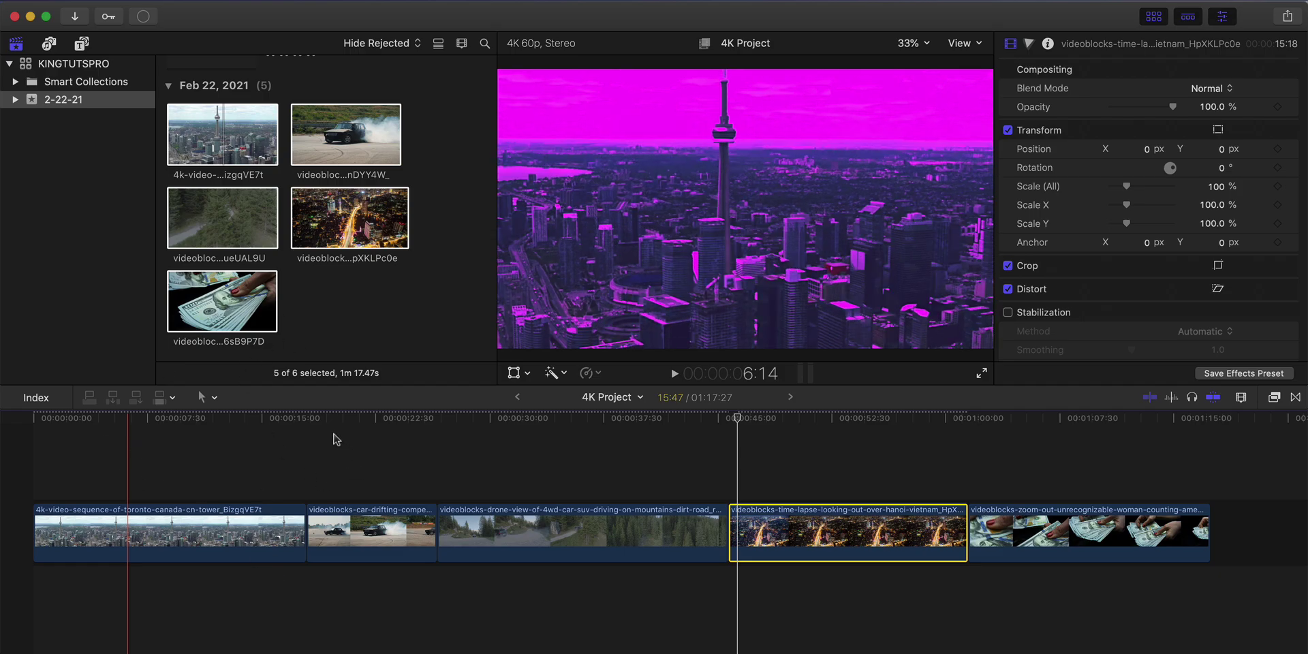
key(space)
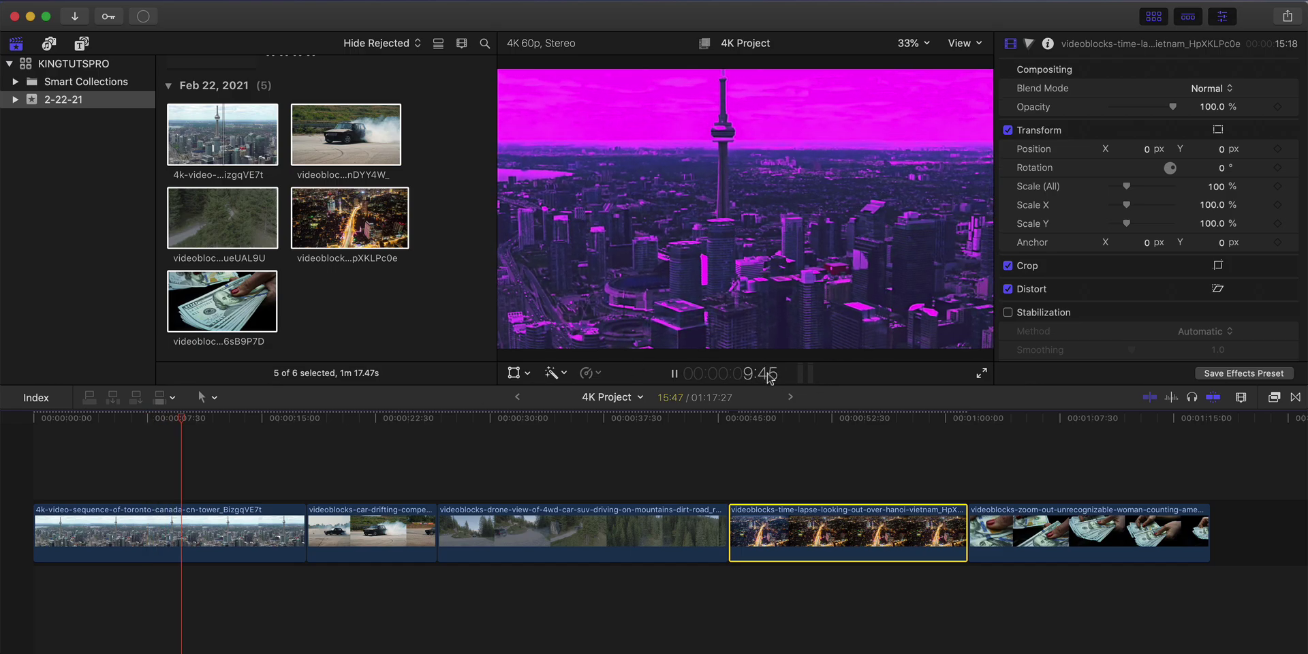
key(space)
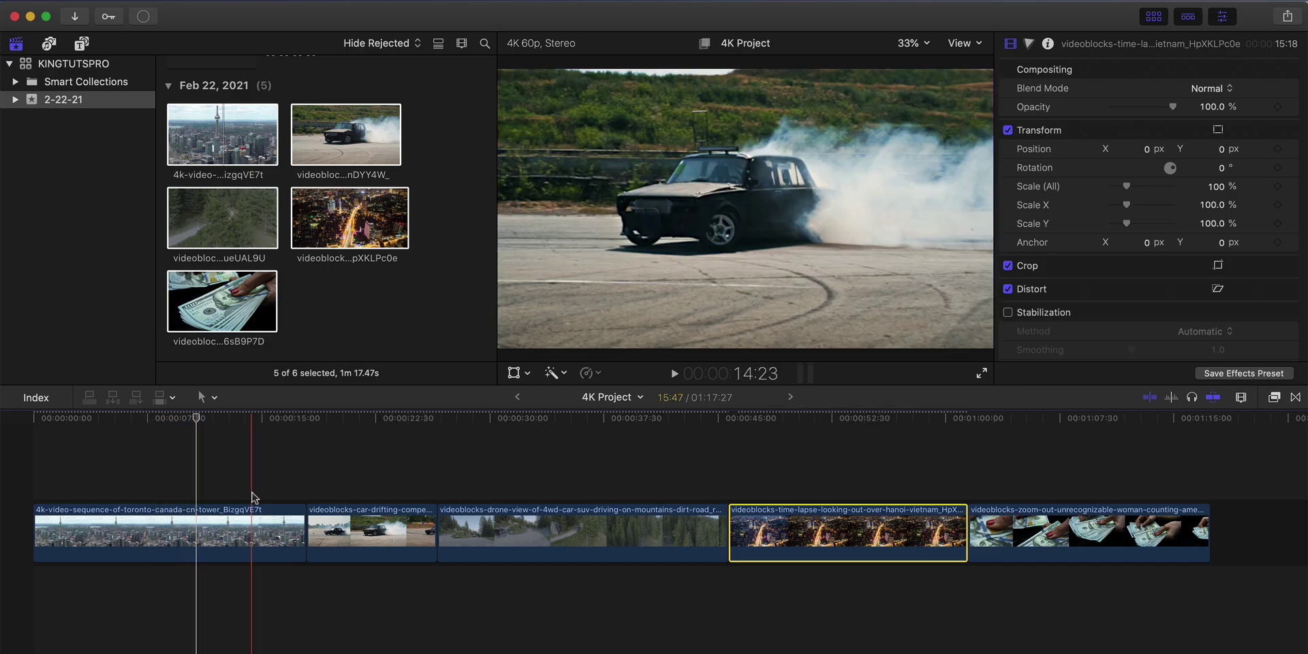
- Select all five imported clips and transcode proxies at 50% frame size
click(402, 291)
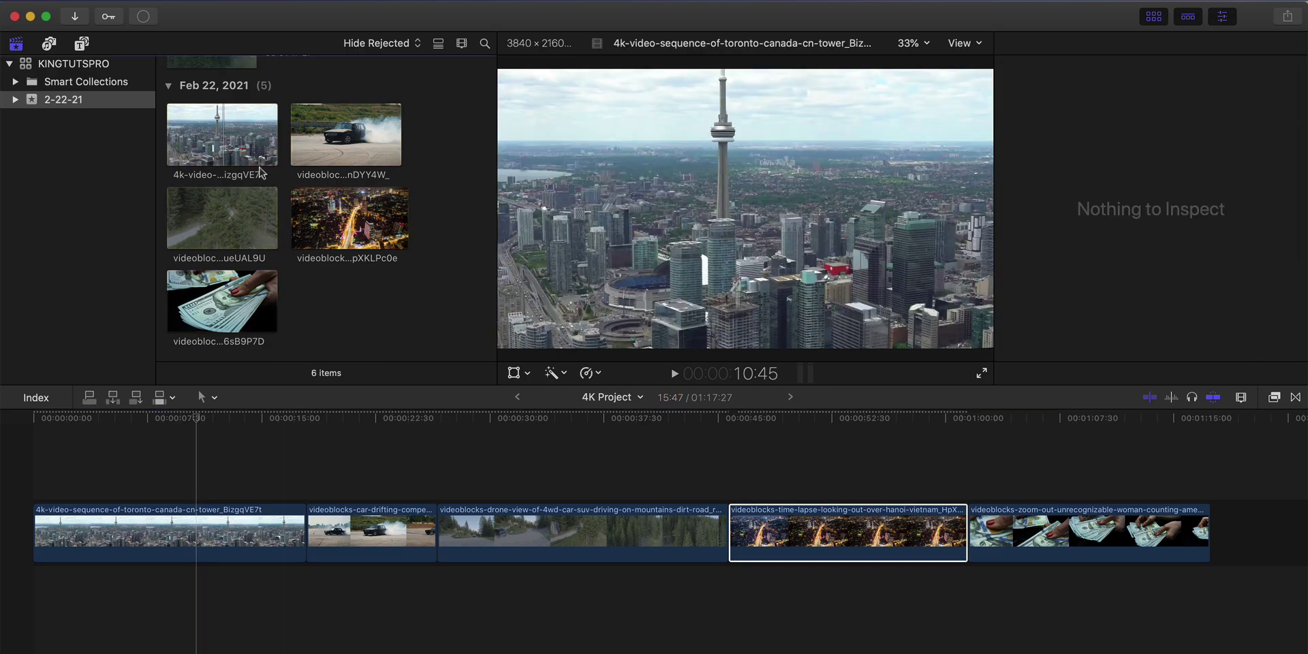
drag(385, 322, 236, 114)
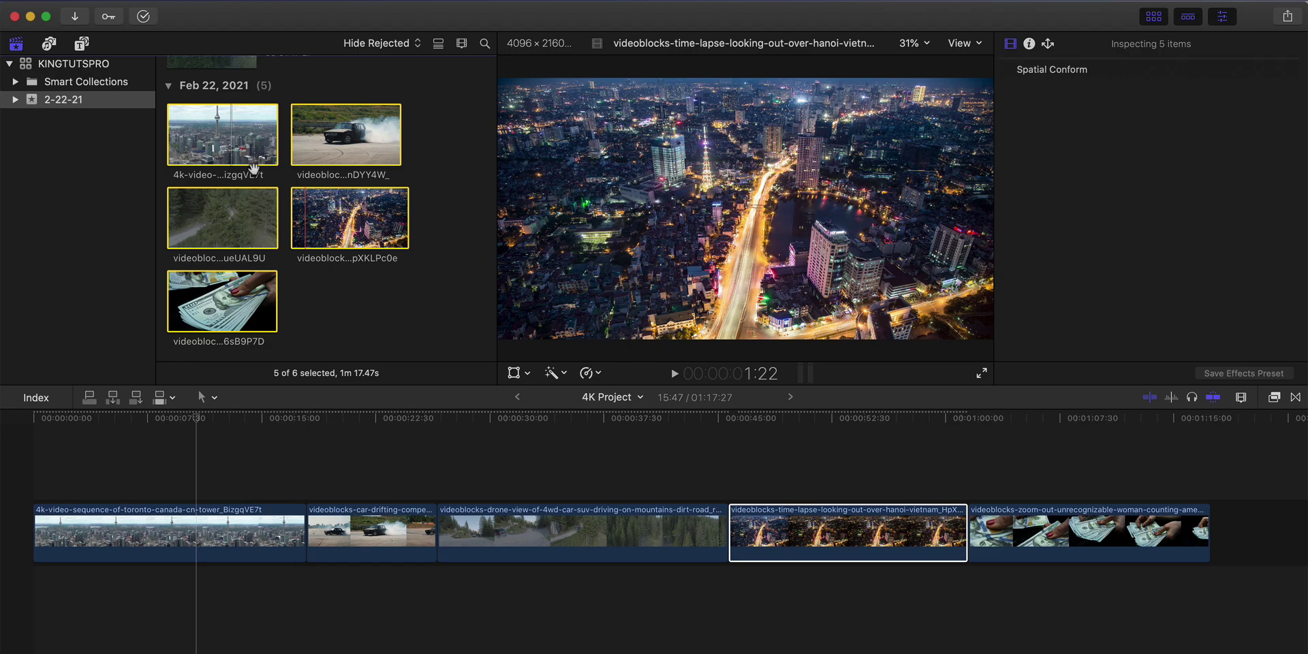
right_click(246, 133)
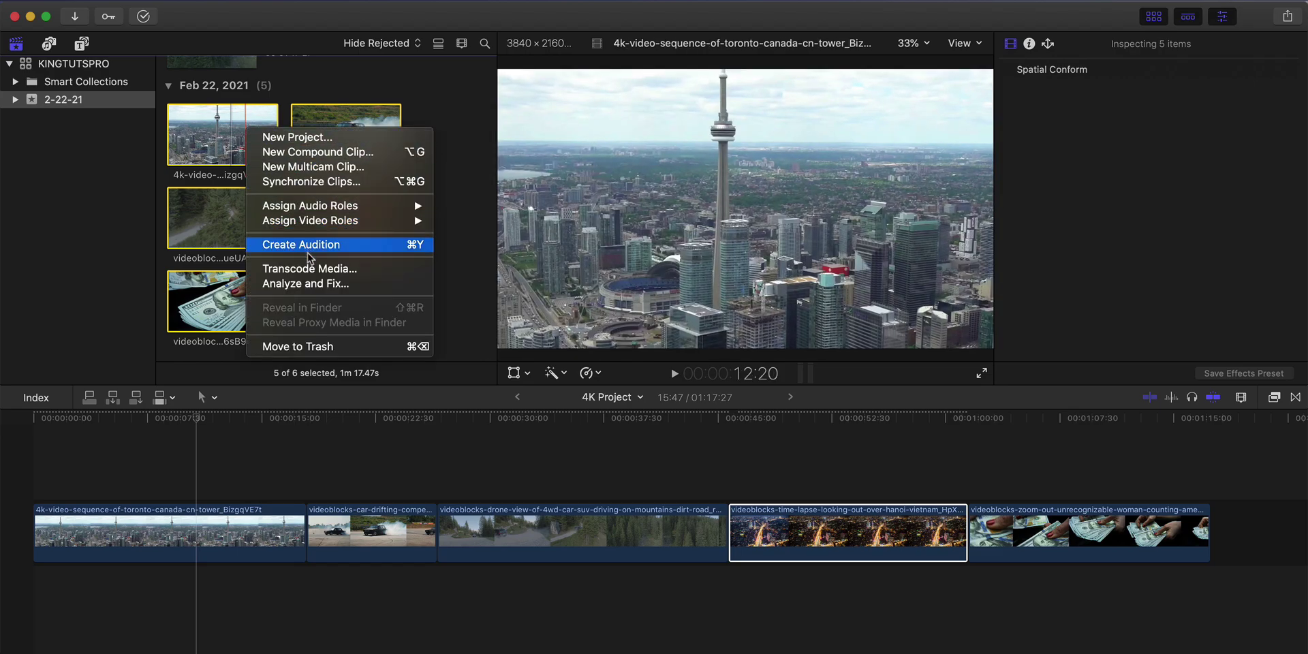
click(293, 269)
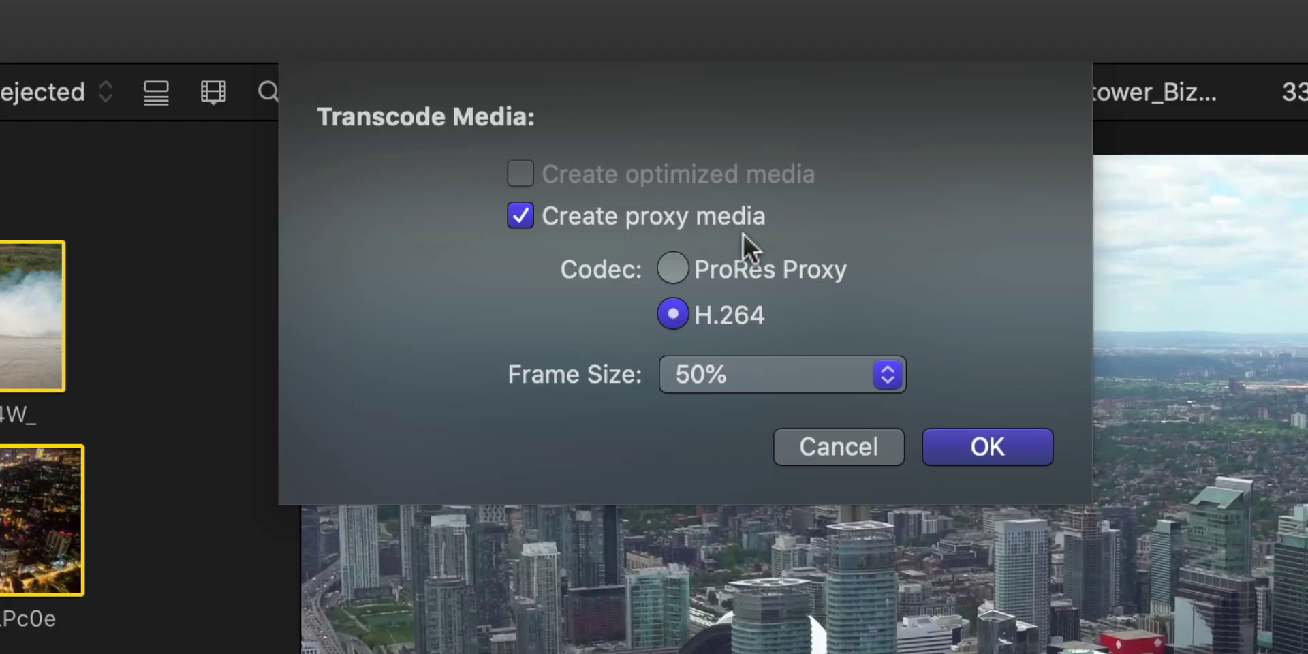
click(688, 374)
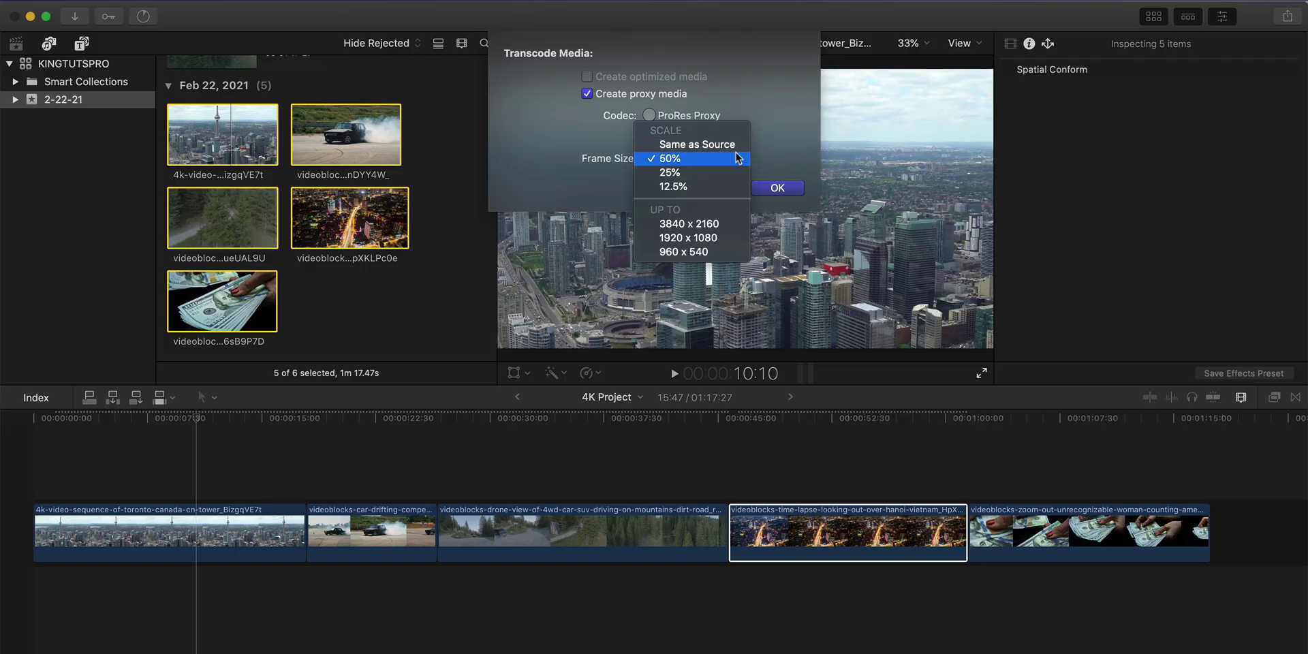
click(878, 374)
click(778, 189)
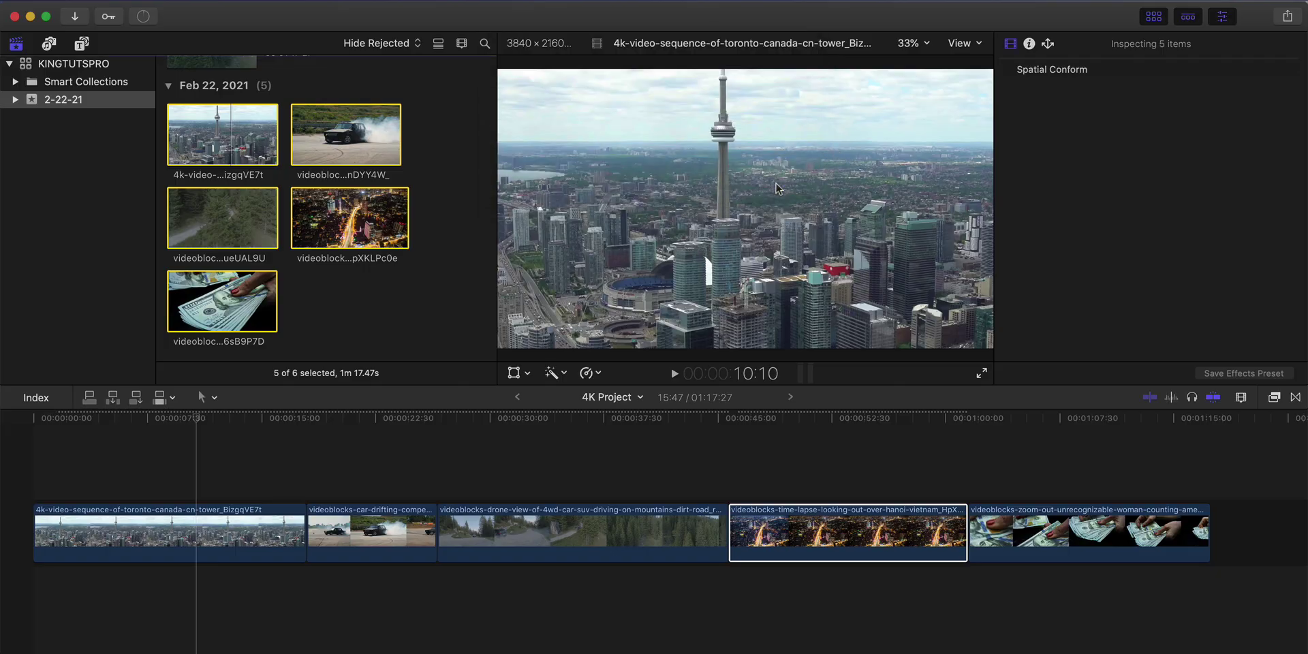
- Cancel background rendering in Background Tasks, leaving the five clips' proxy transcoding running
click(409, 312)
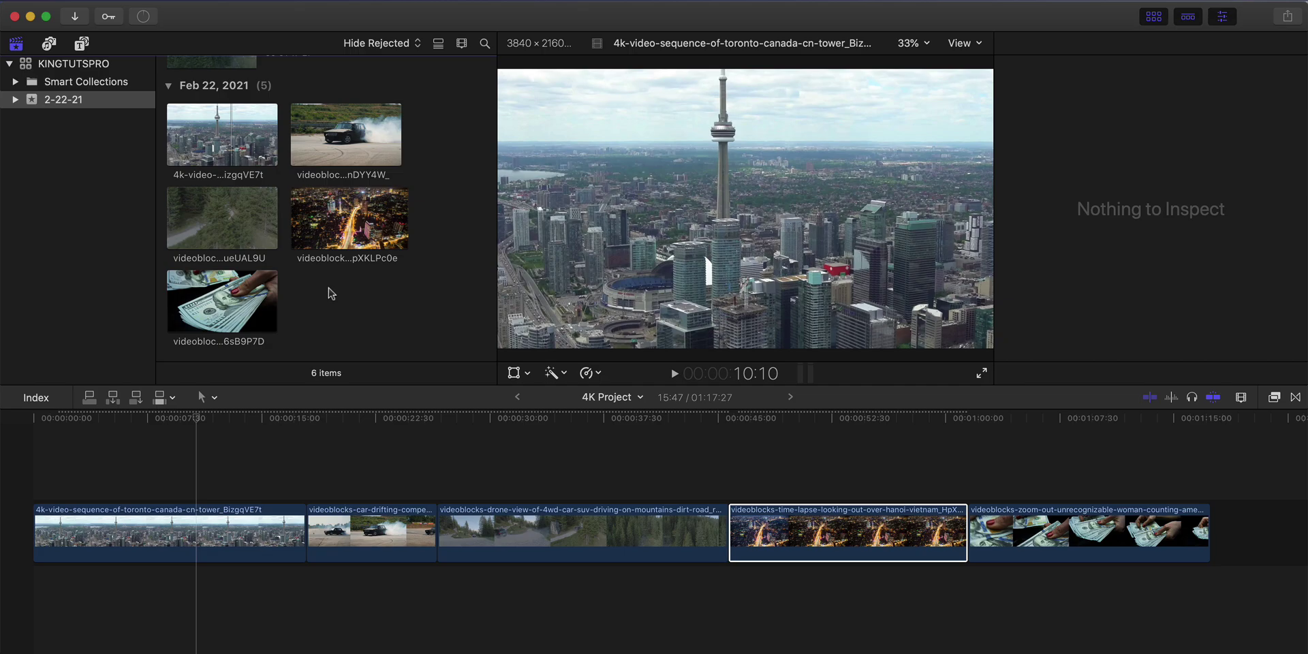
click(143, 17)
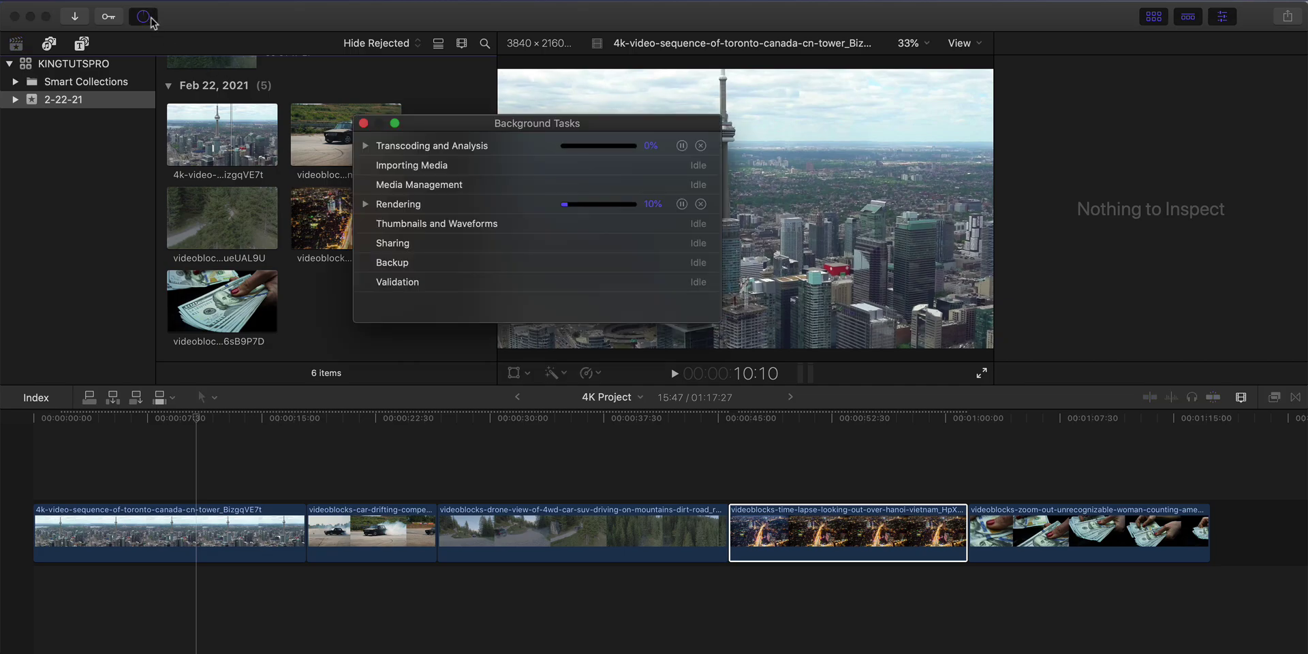
click(366, 203)
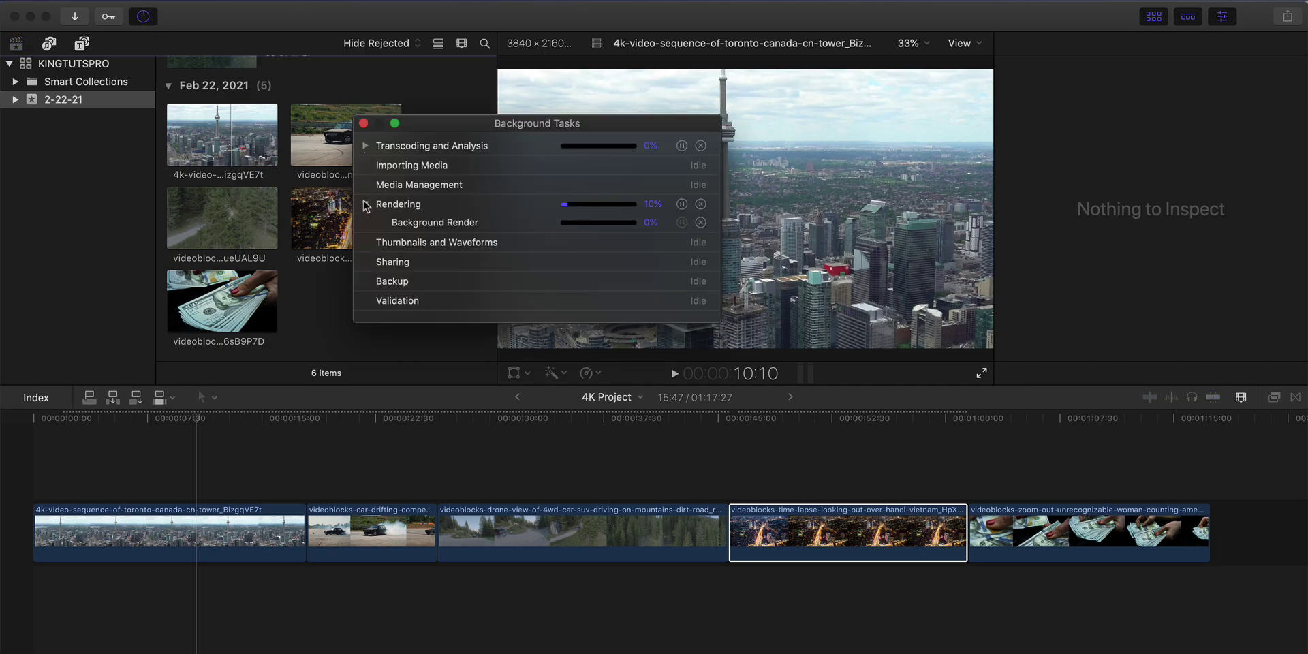
click(367, 146)
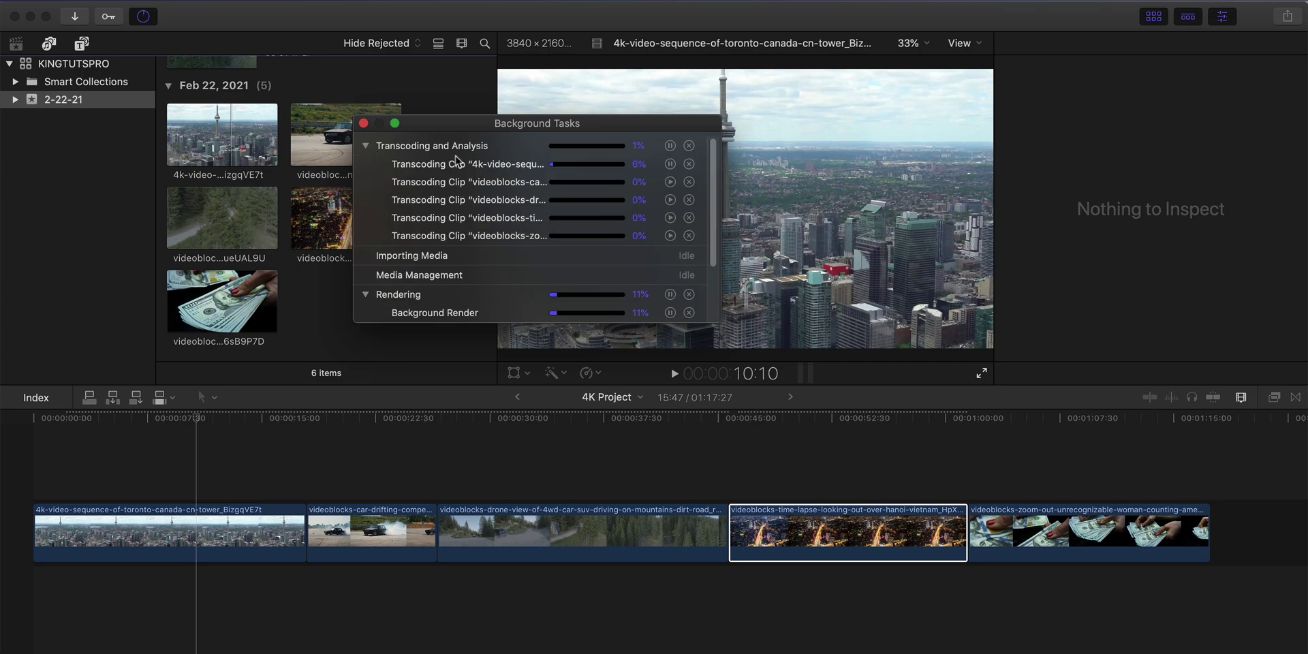
click(366, 146)
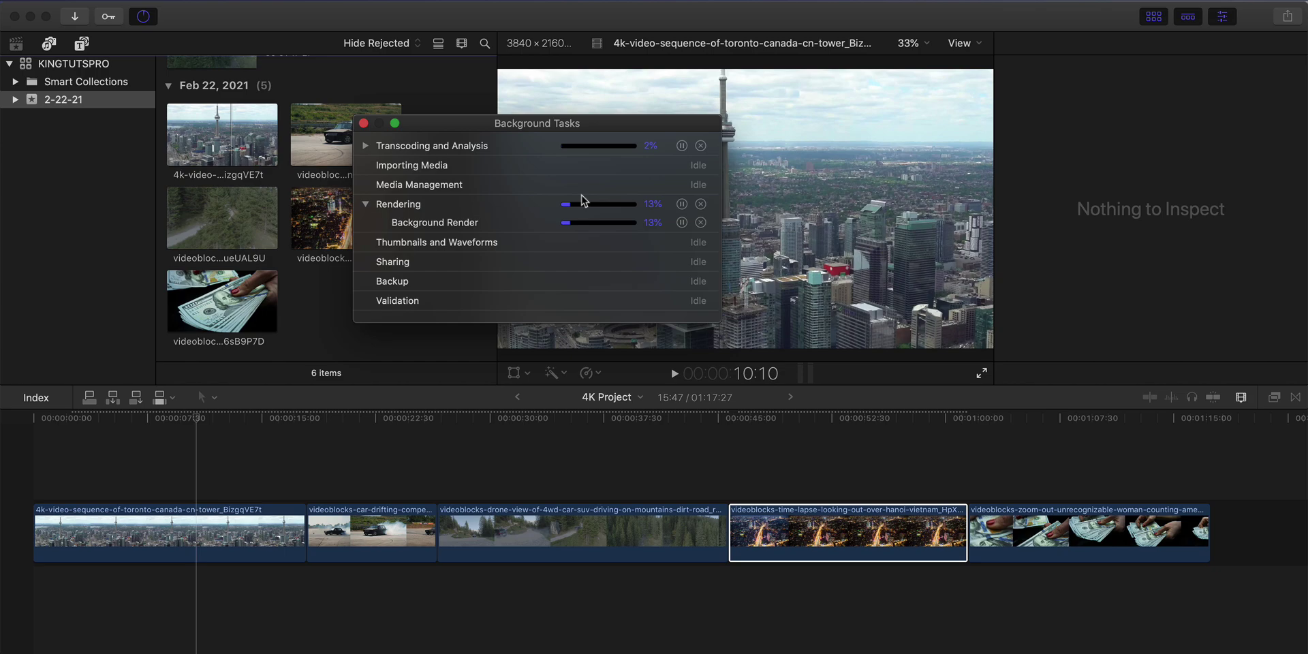
click(701, 205)
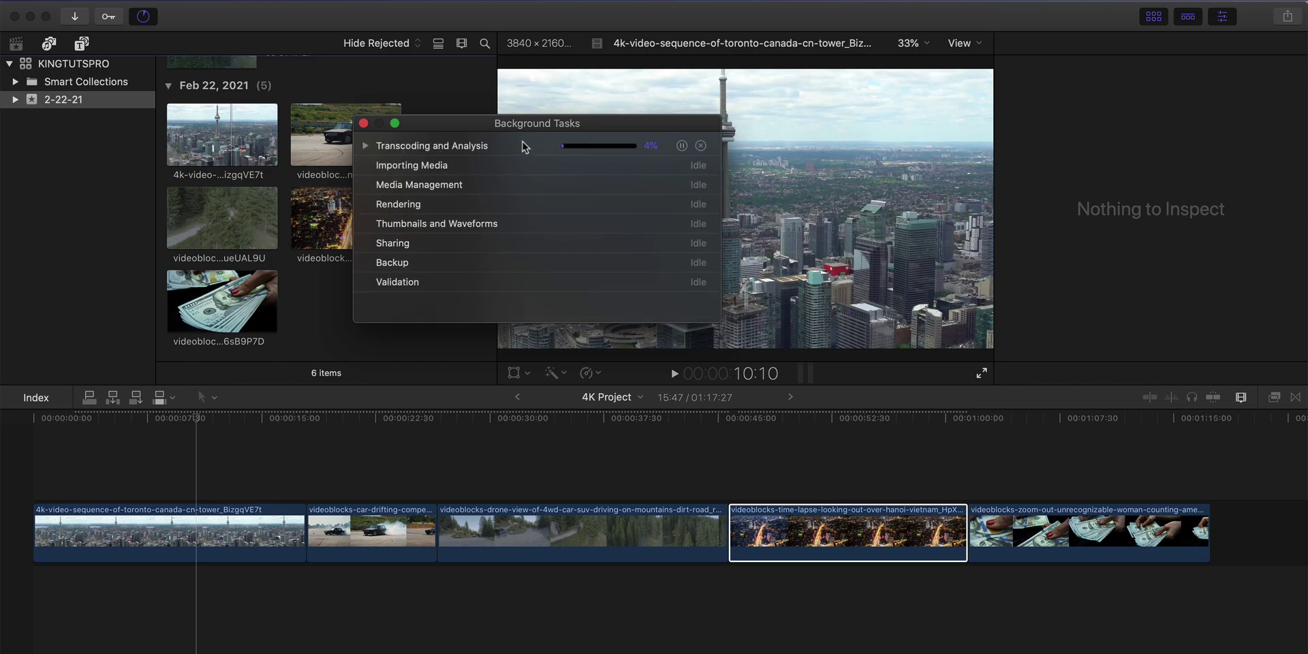
click(366, 146)
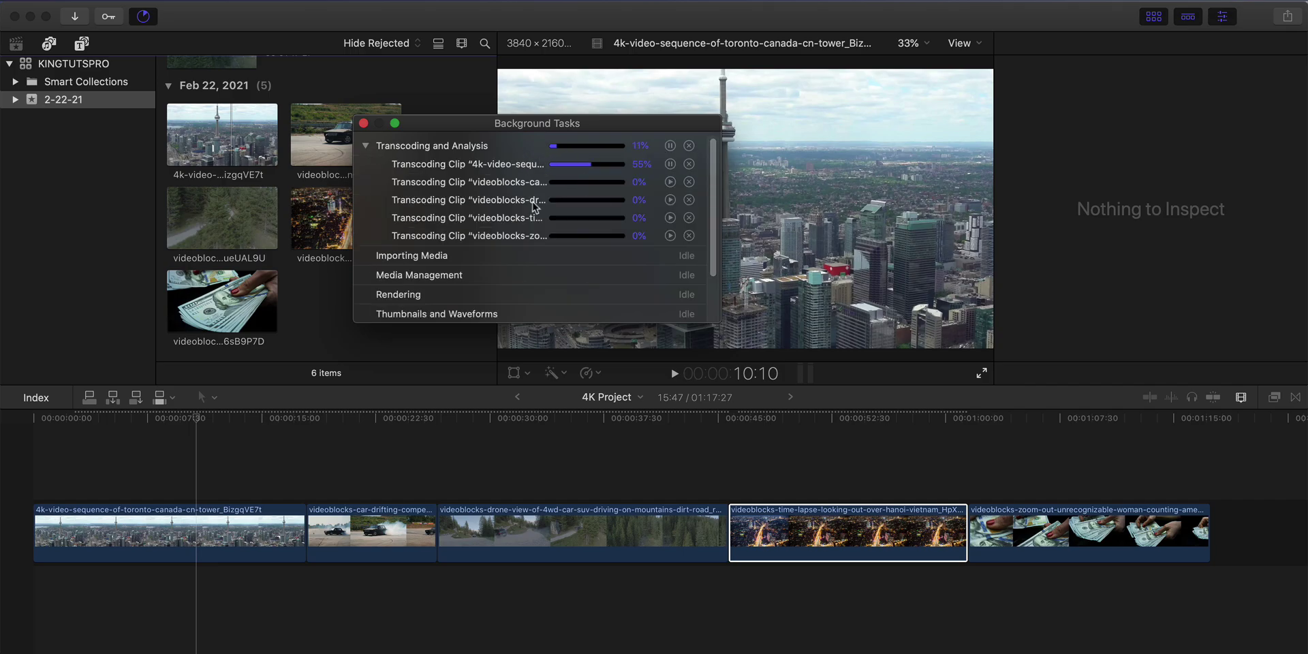
click(363, 122)
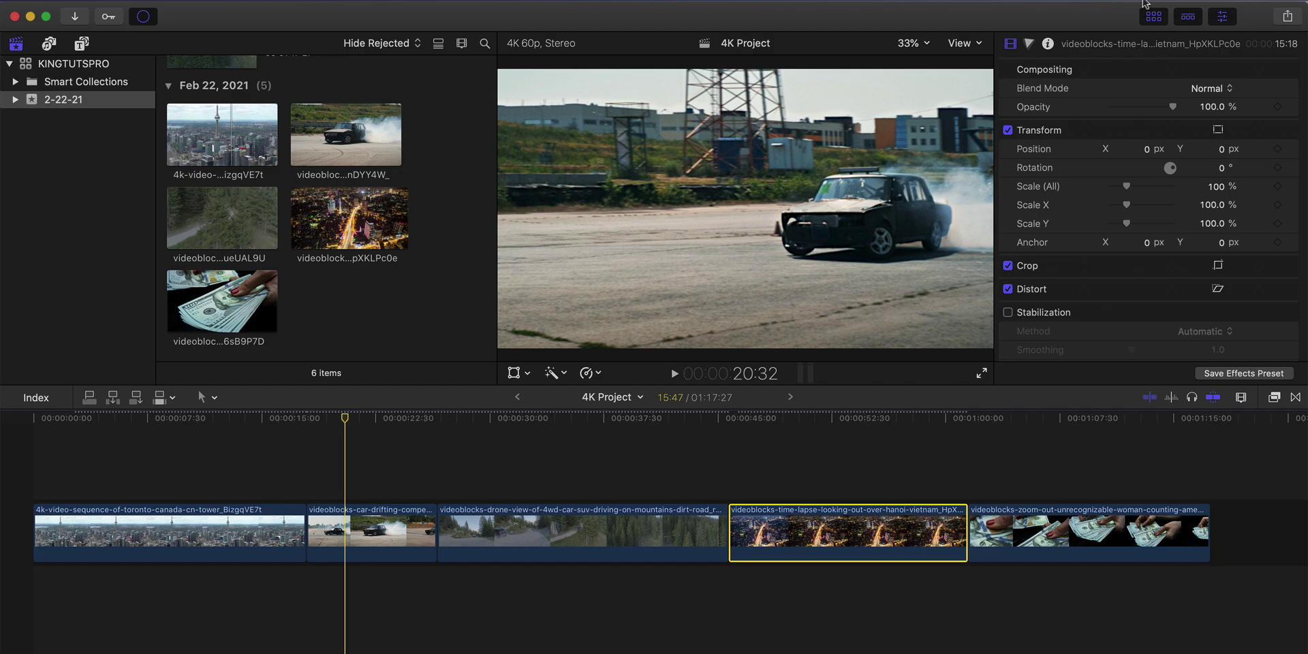
- Switch viewer playback to Proxy Only and skim the playhead between about 00:33 and 00:22
click(971, 44)
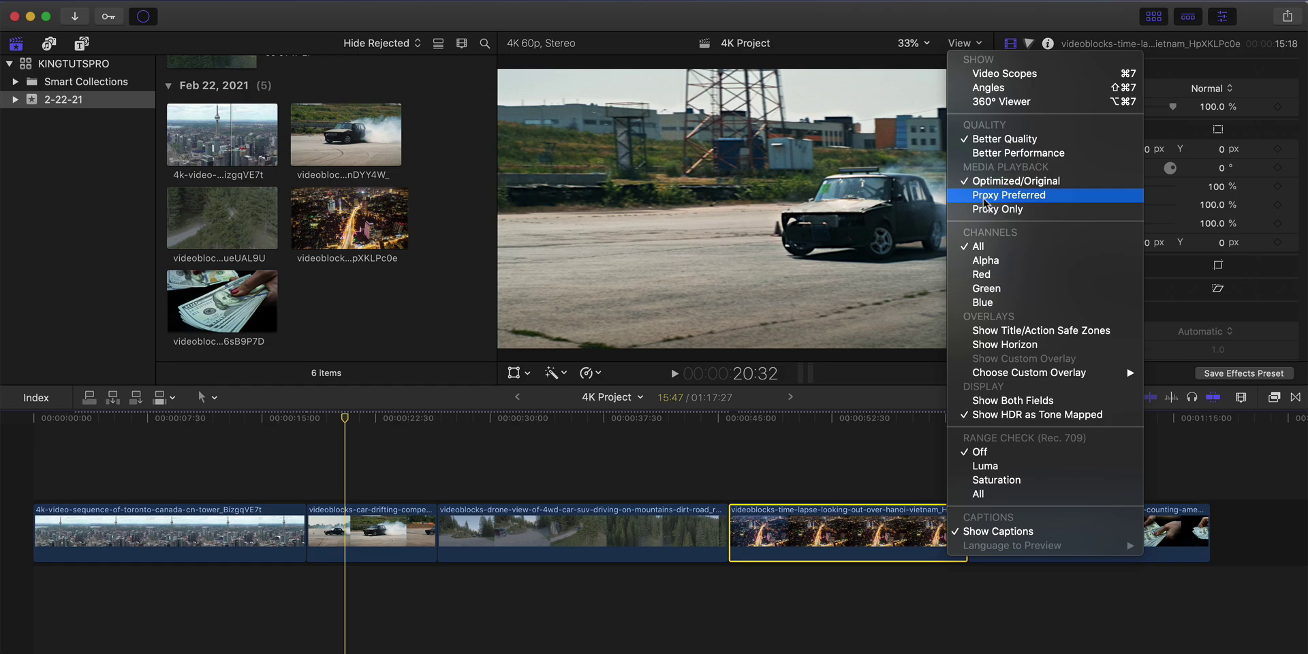
click(1044, 212)
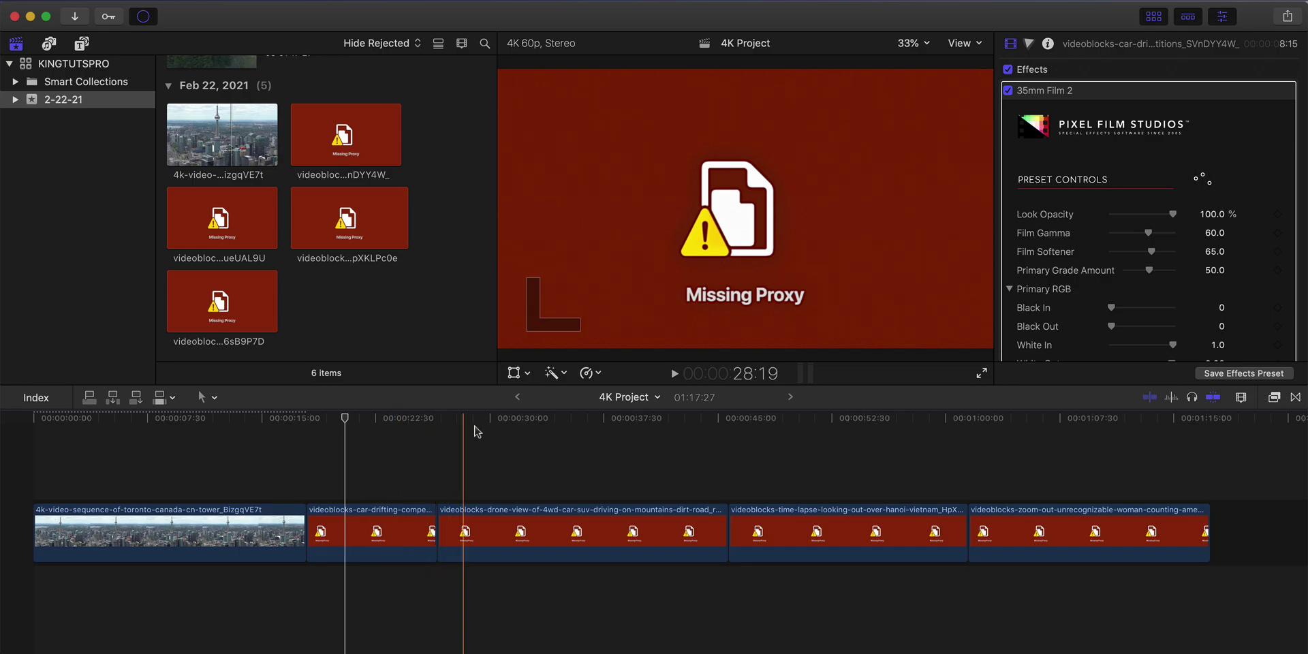
drag(507, 417, 546, 419)
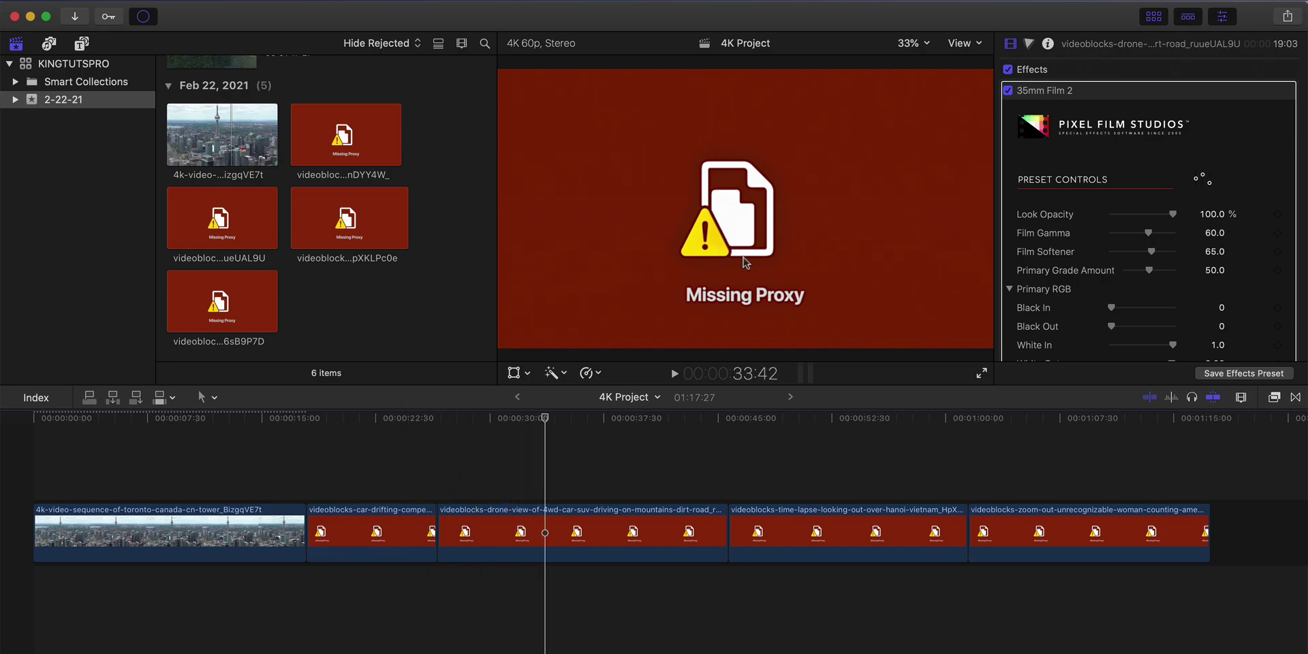
click(378, 419)
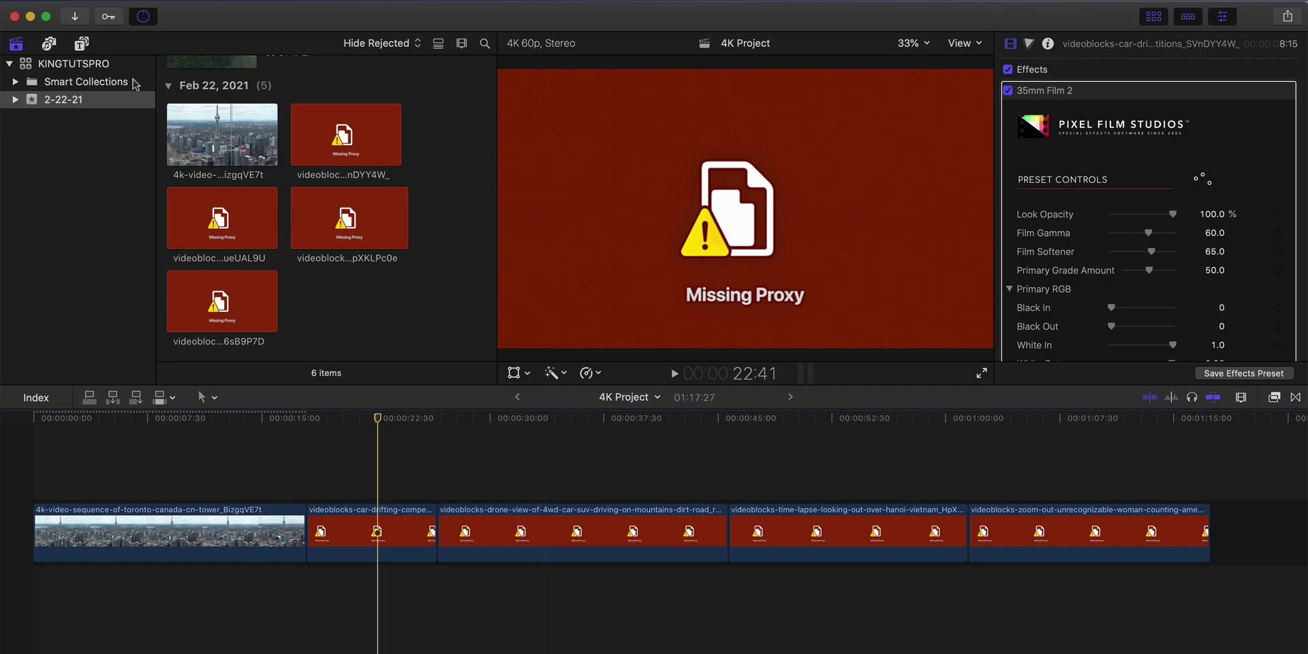
- Check transcoding progress in Background Tasks and move its window aside
click(144, 17)
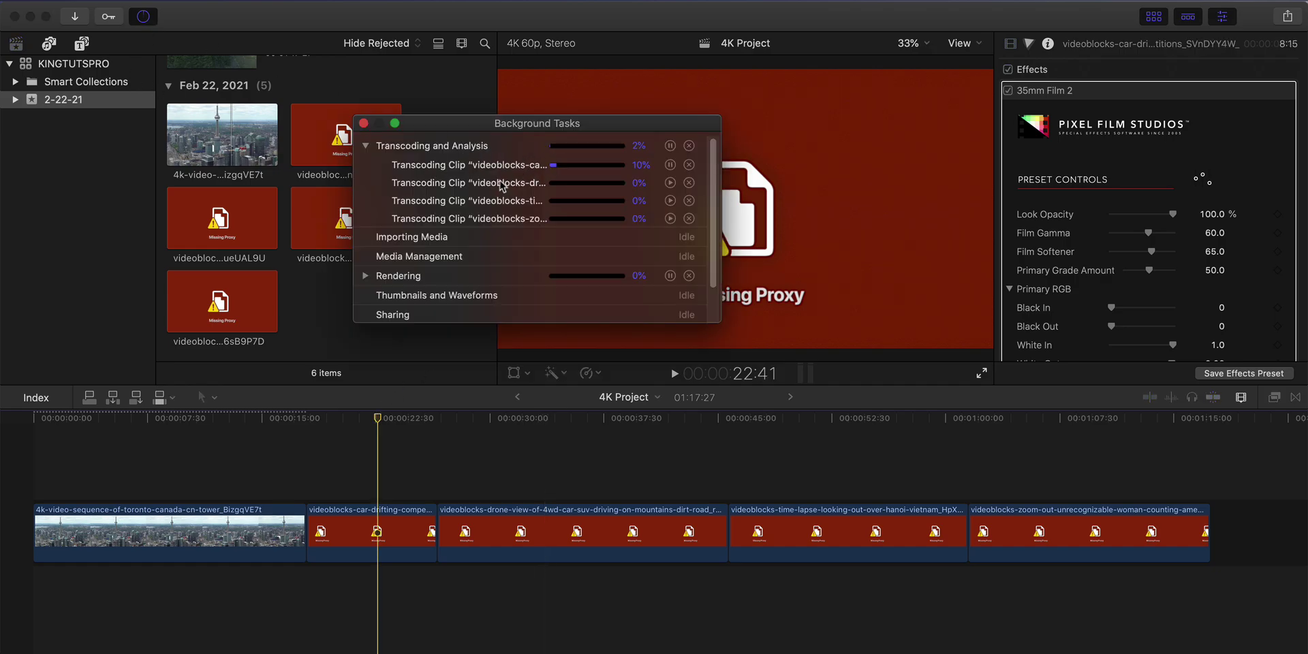
drag(455, 127, 393, 124)
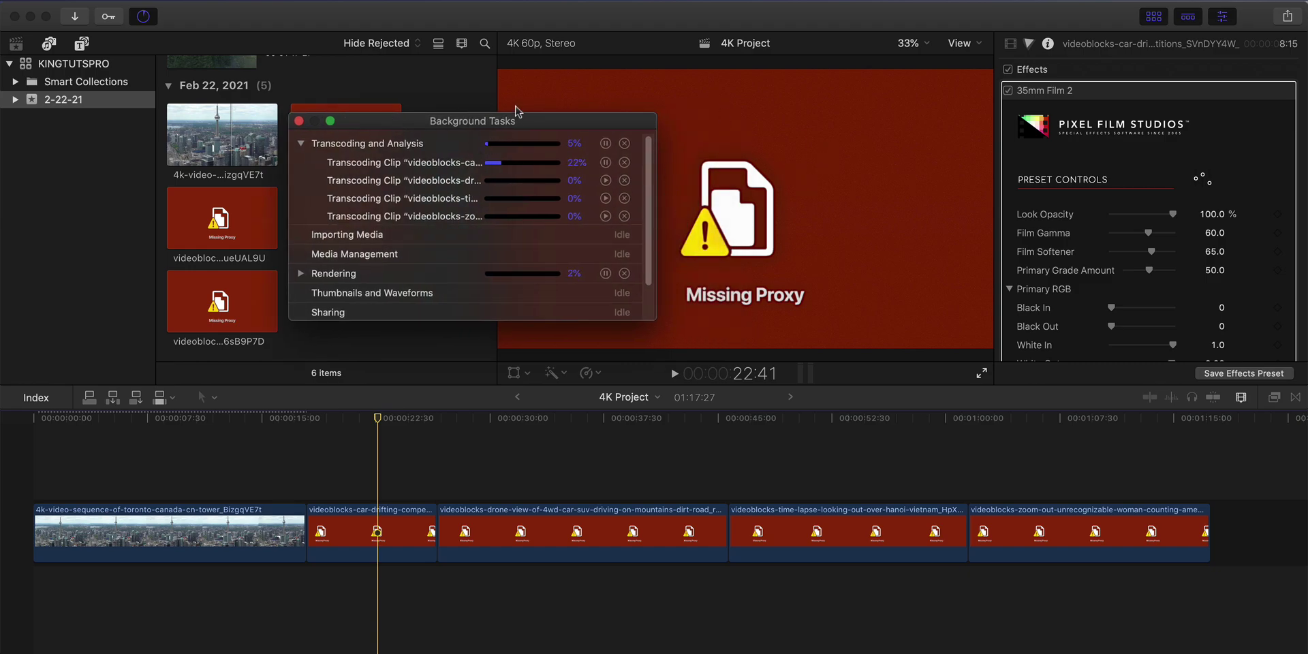
drag(506, 121, 470, 127)
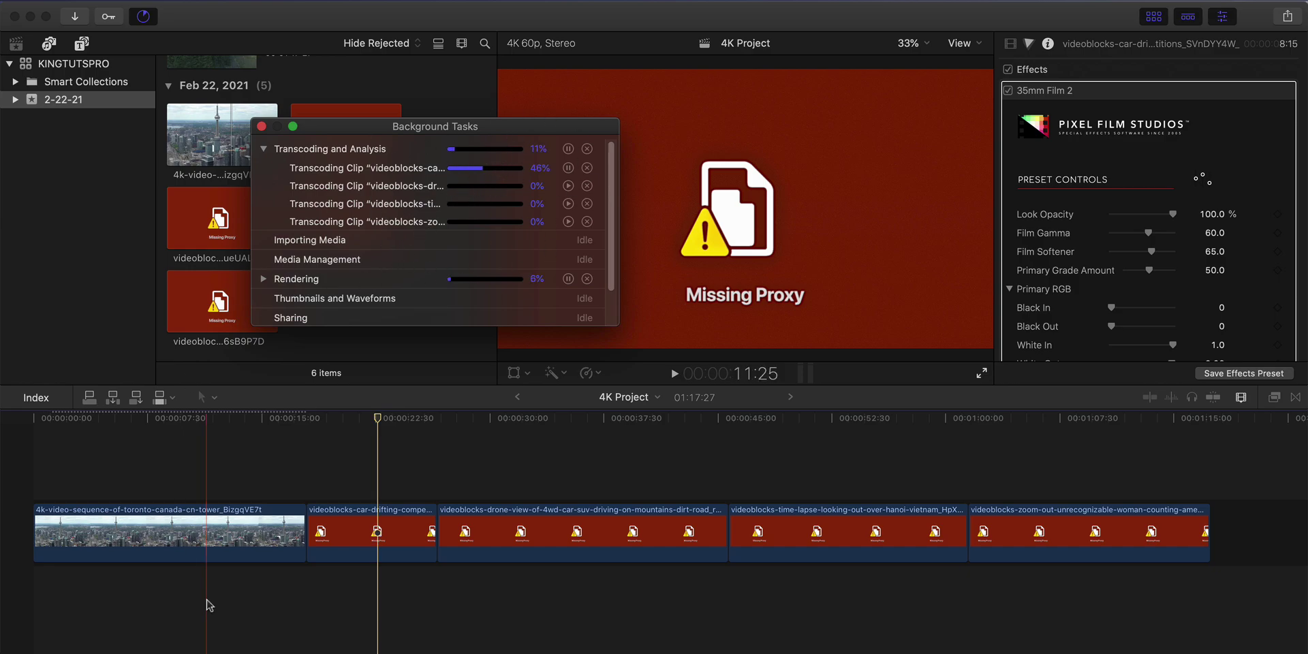
- Play the Toronto clip from its proxy, then select the car-drifting clip
click(117, 418)
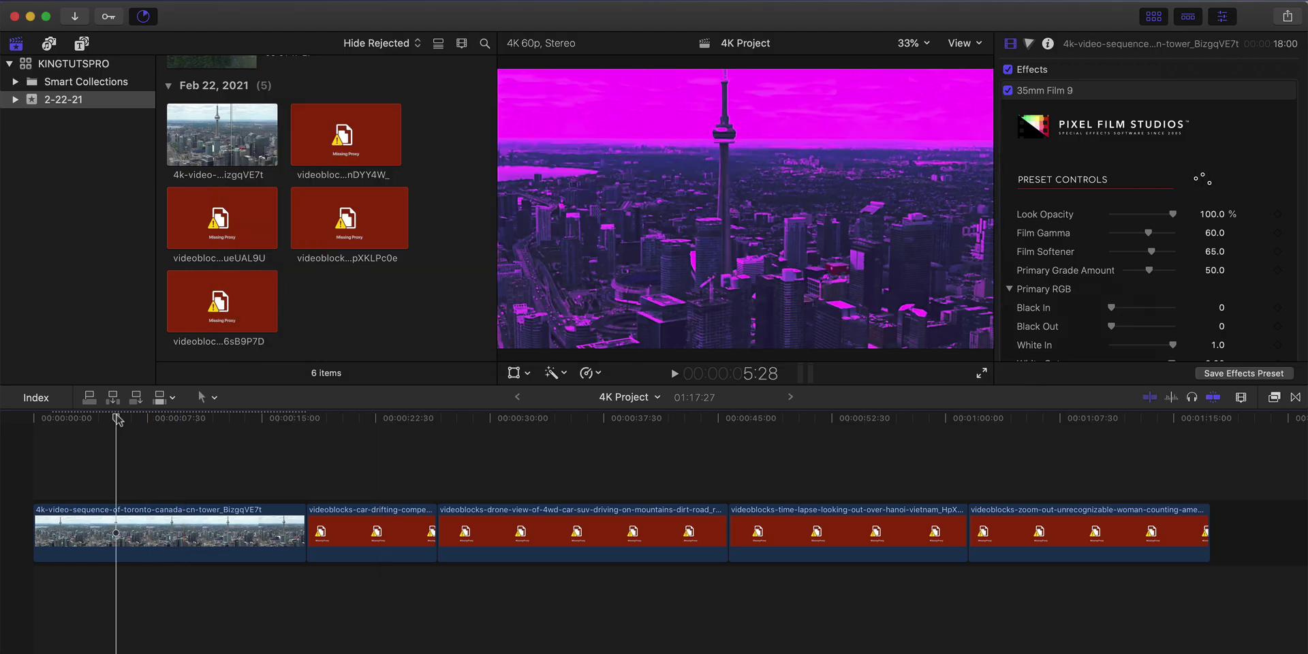
key(space)
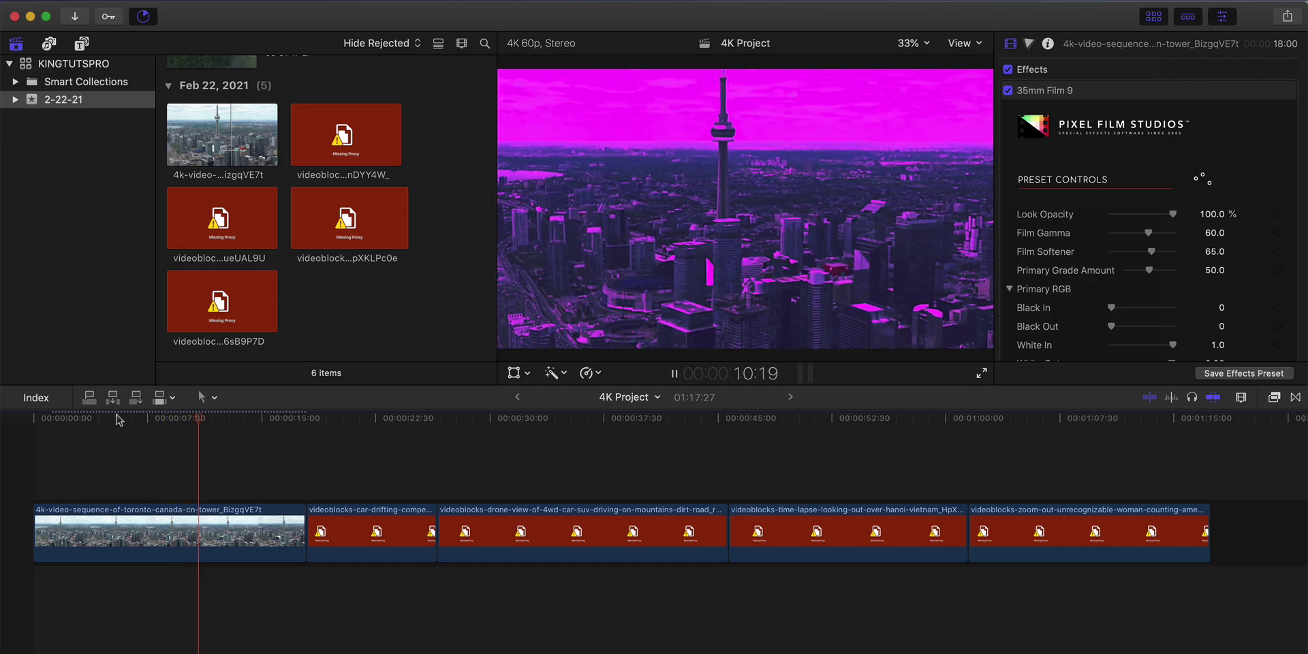
key(space)
click(370, 531)
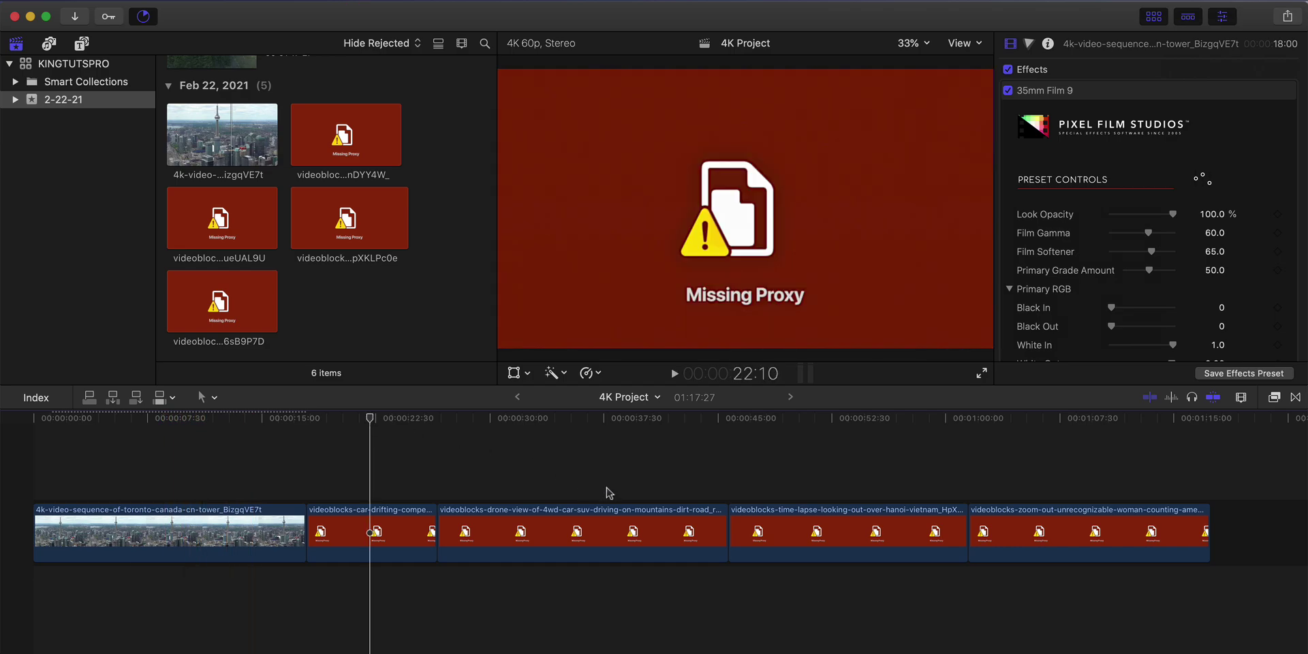
- Confirm the car-drifting proxy is finished, then scrub and play that clip
click(1188, 65)
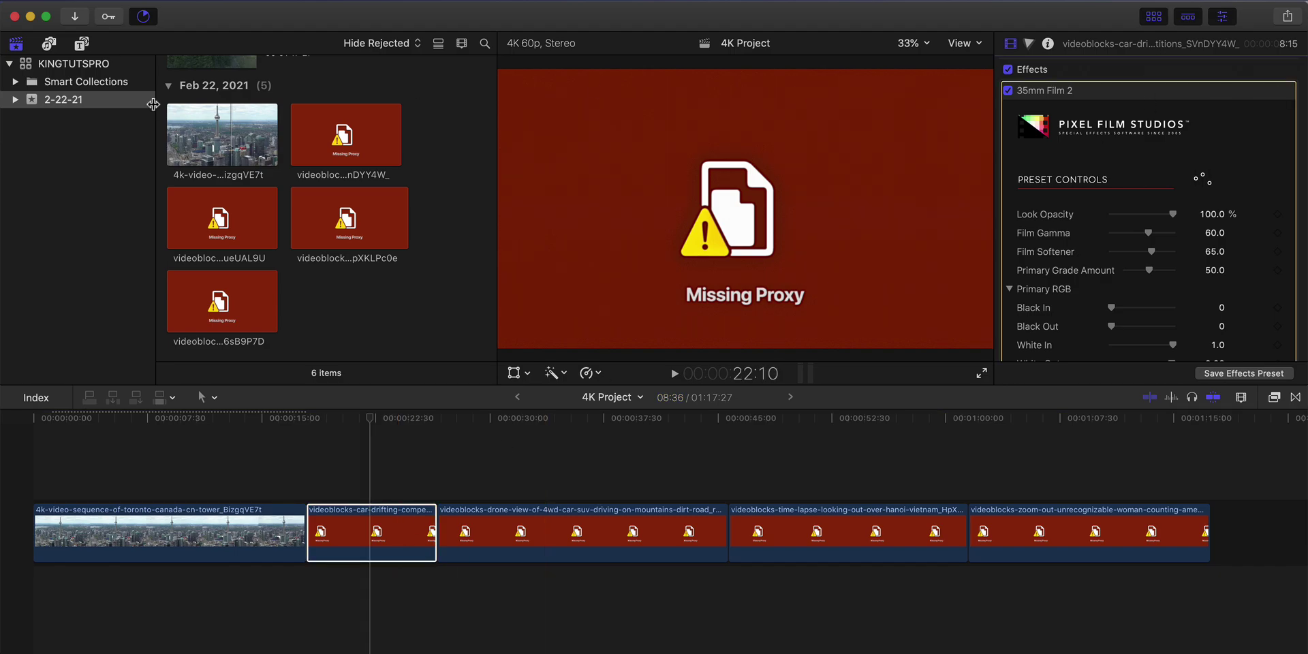
click(148, 18)
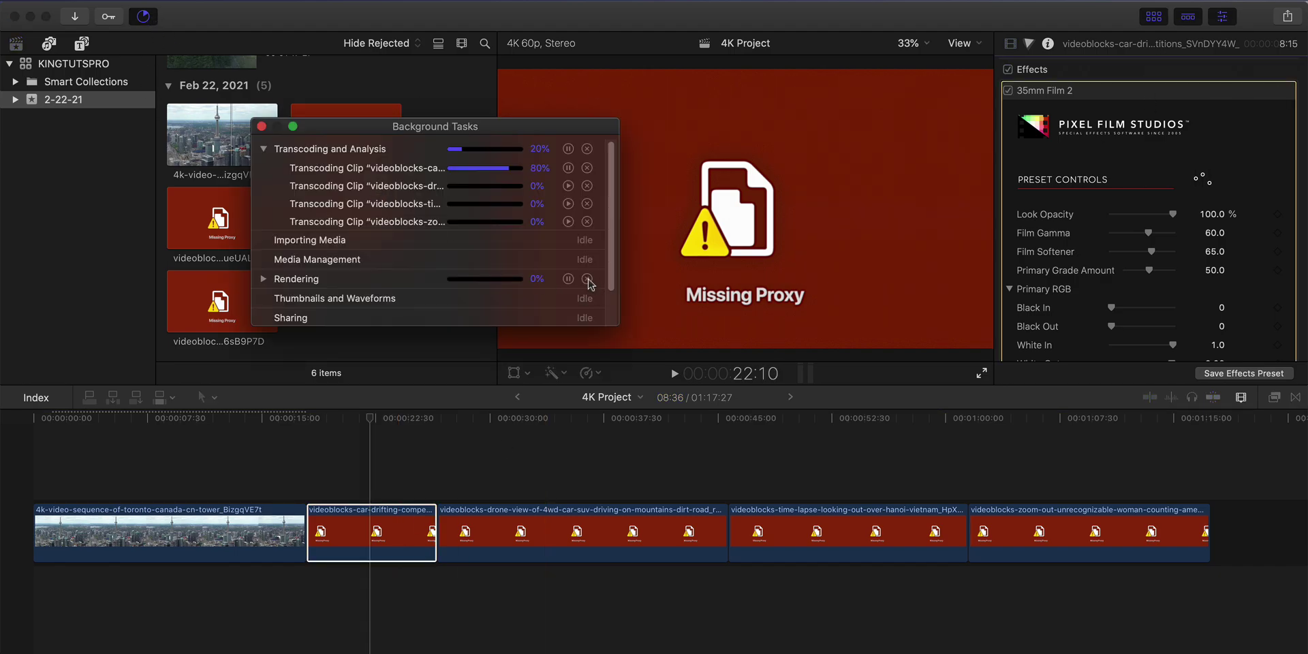
click(262, 127)
mouse_move(380, 418)
mouse_down()
mouse_move(337, 417)
mouse_move(386, 423)
mouse_up()
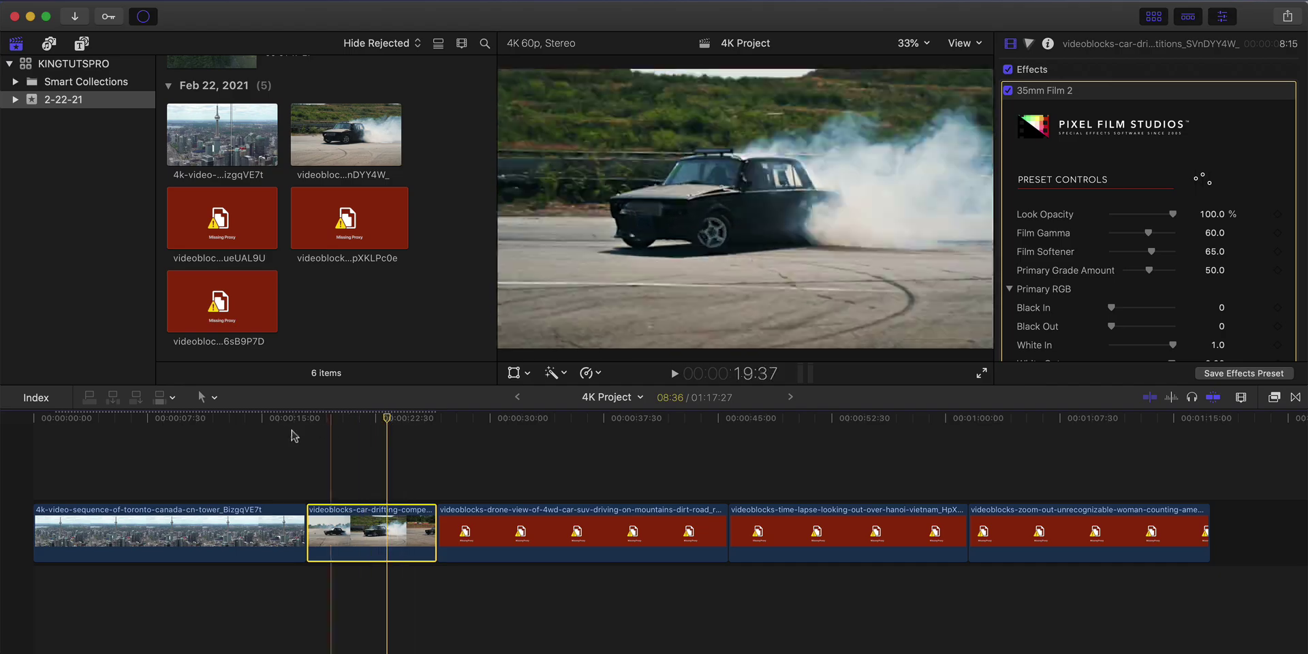
drag(266, 422, 371, 423)
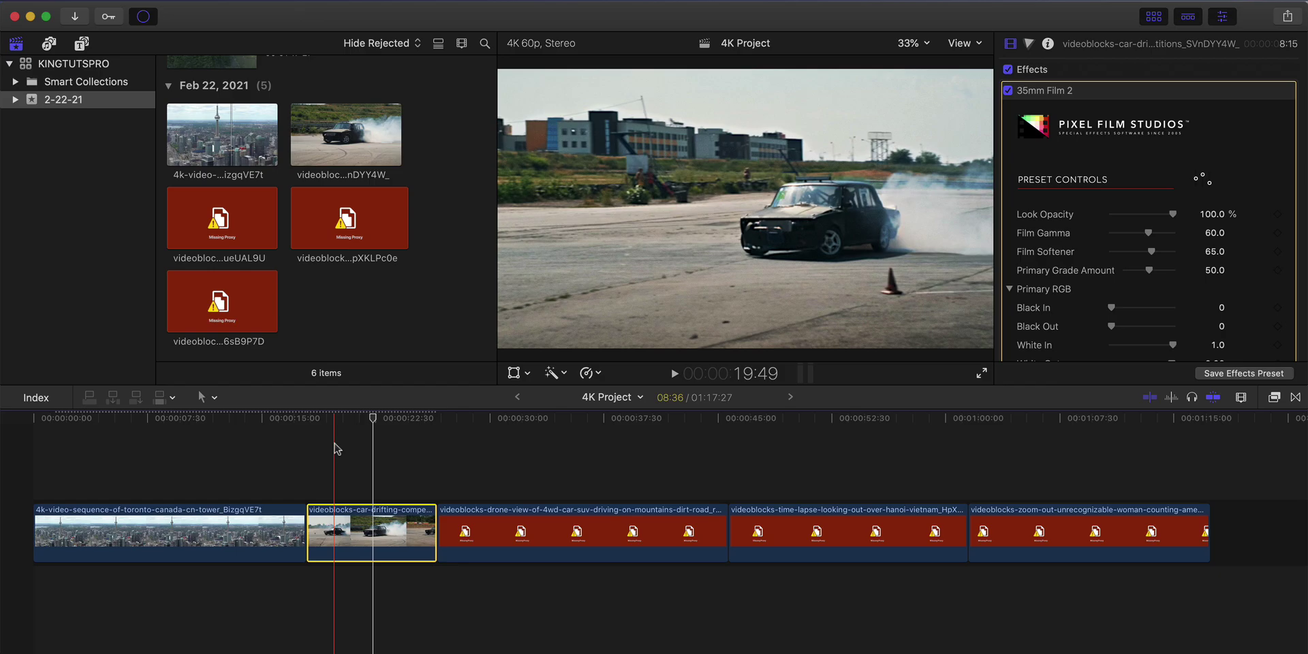
key(space)
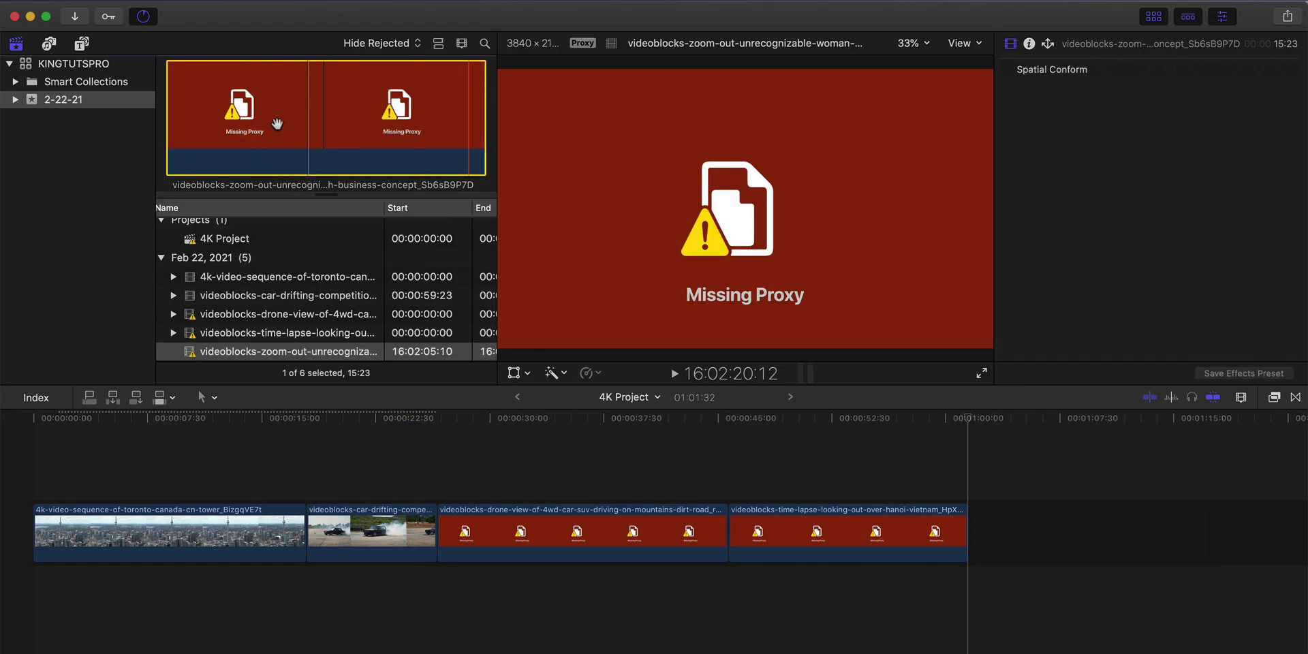
- Remove the last timeline clip by splitting it and deleting every piece
drag(277, 123, 587, 230)
drag(777, 334, 350, 110)
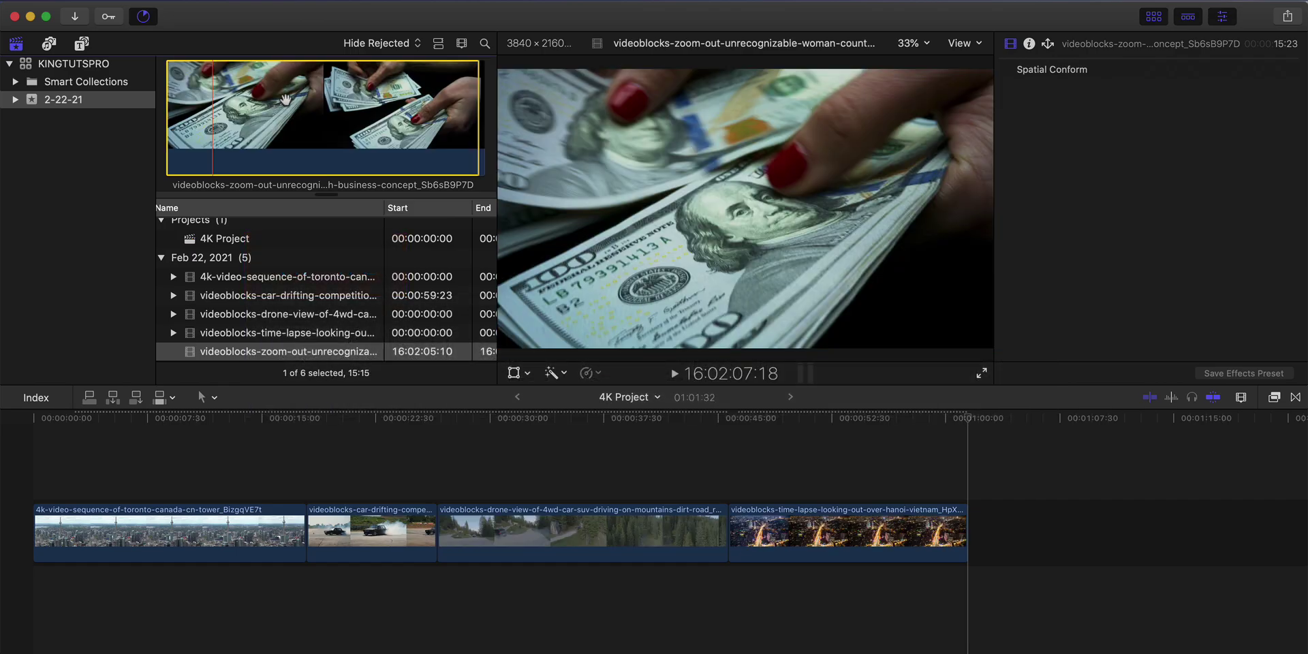
drag(335, 113, 1086, 530)
click(1031, 418)
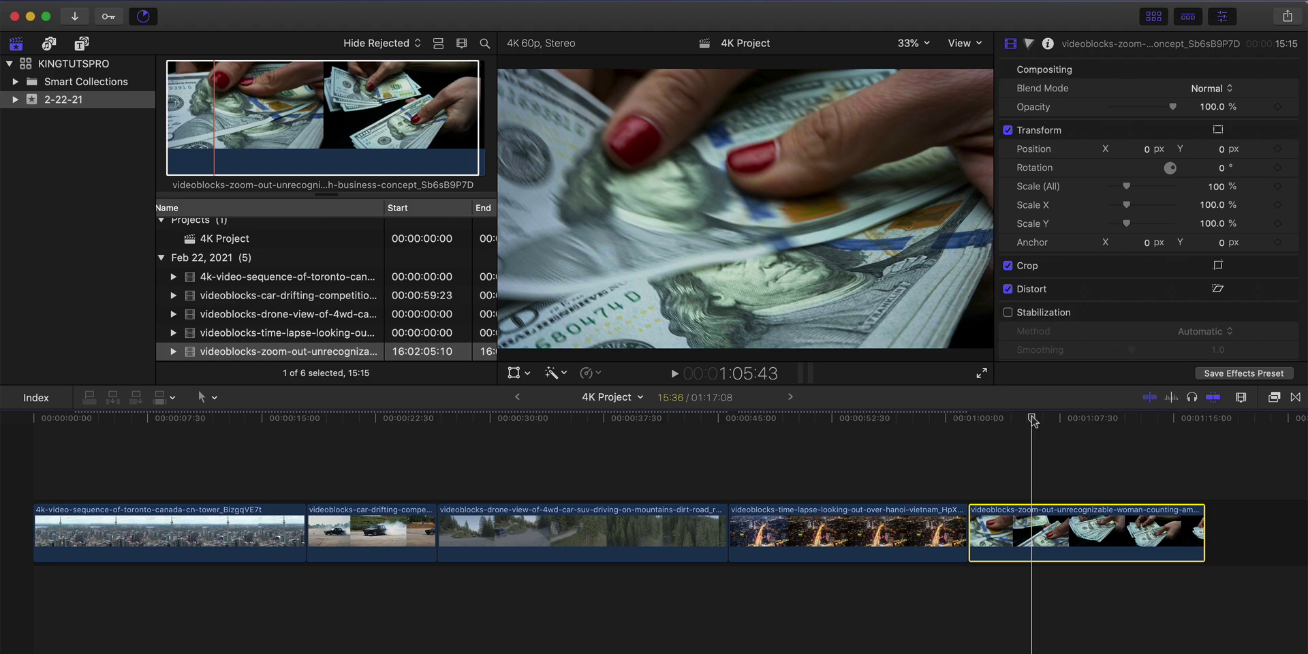
key(r)
click(1032, 525)
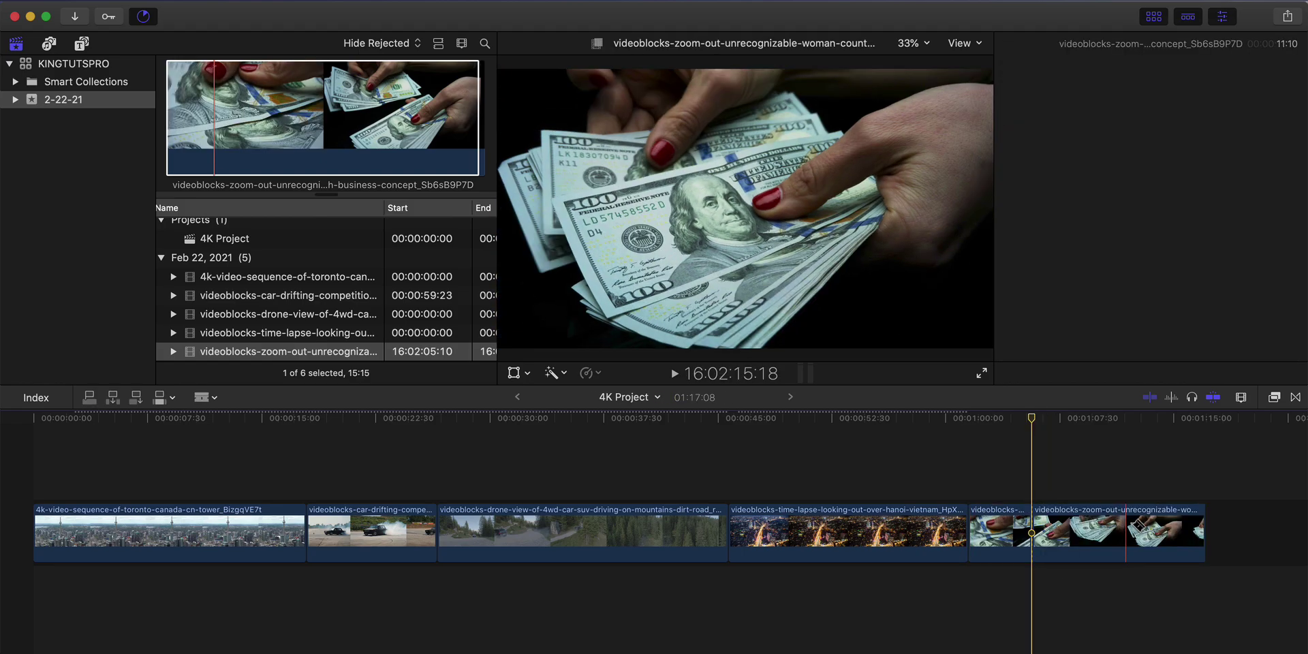
click(1132, 526)
key(a)
key(Delete)
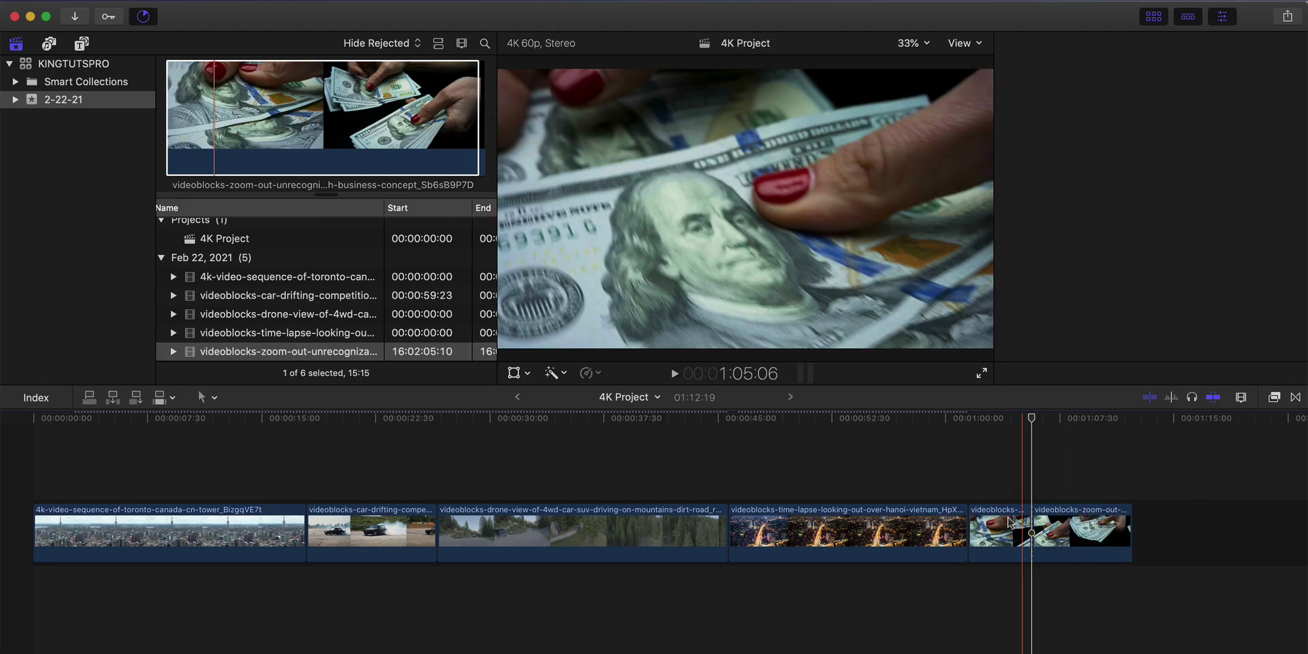
click(1001, 527)
key(Delete)
click(1012, 528)
key(Delete)
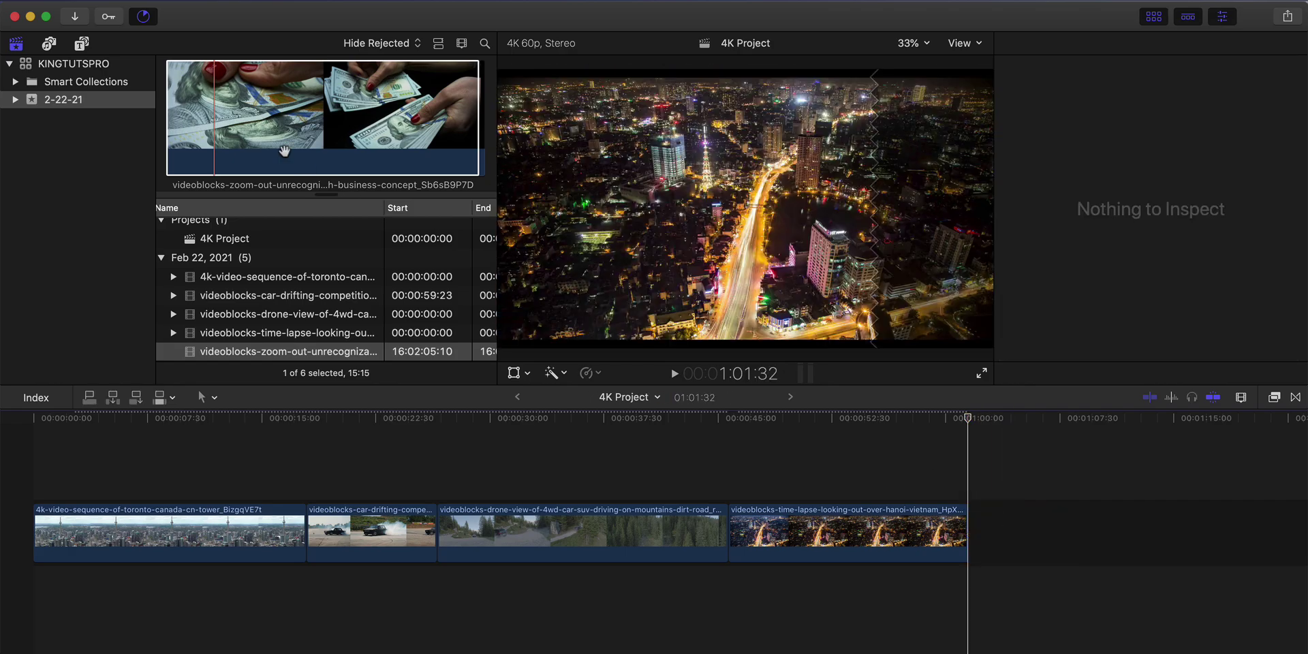
- Set an In point on the browser clip and append the marked range to the project
click(210, 102)
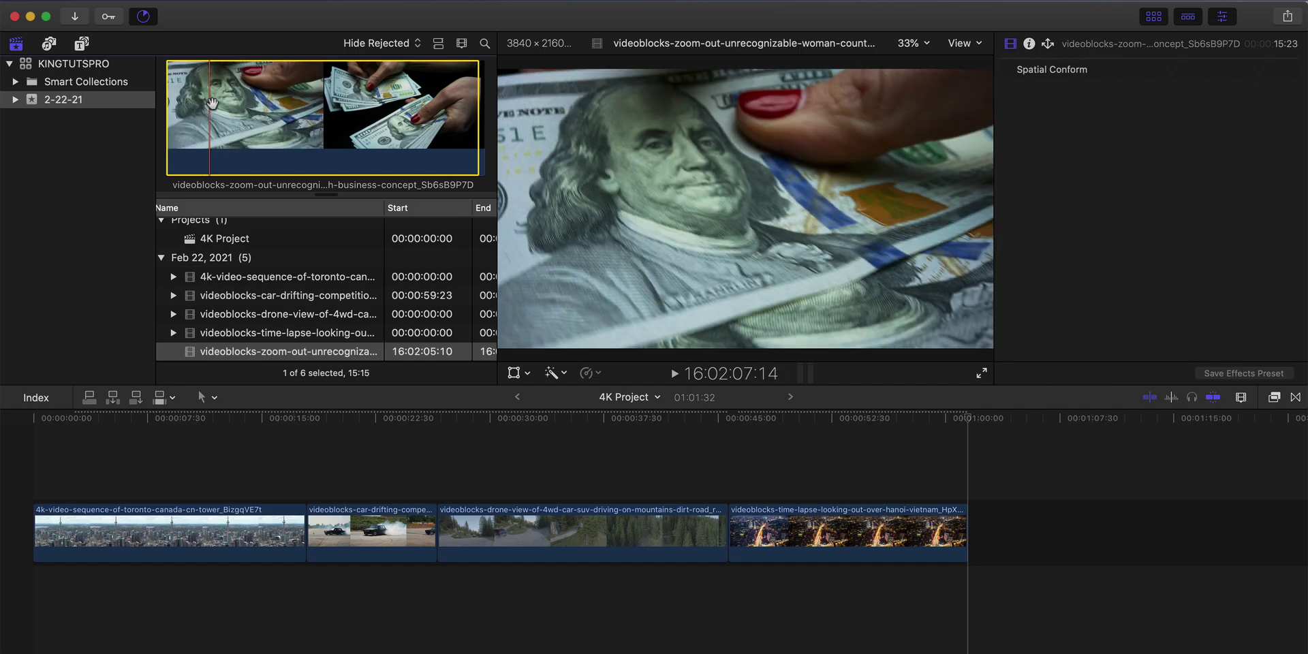
key(i)
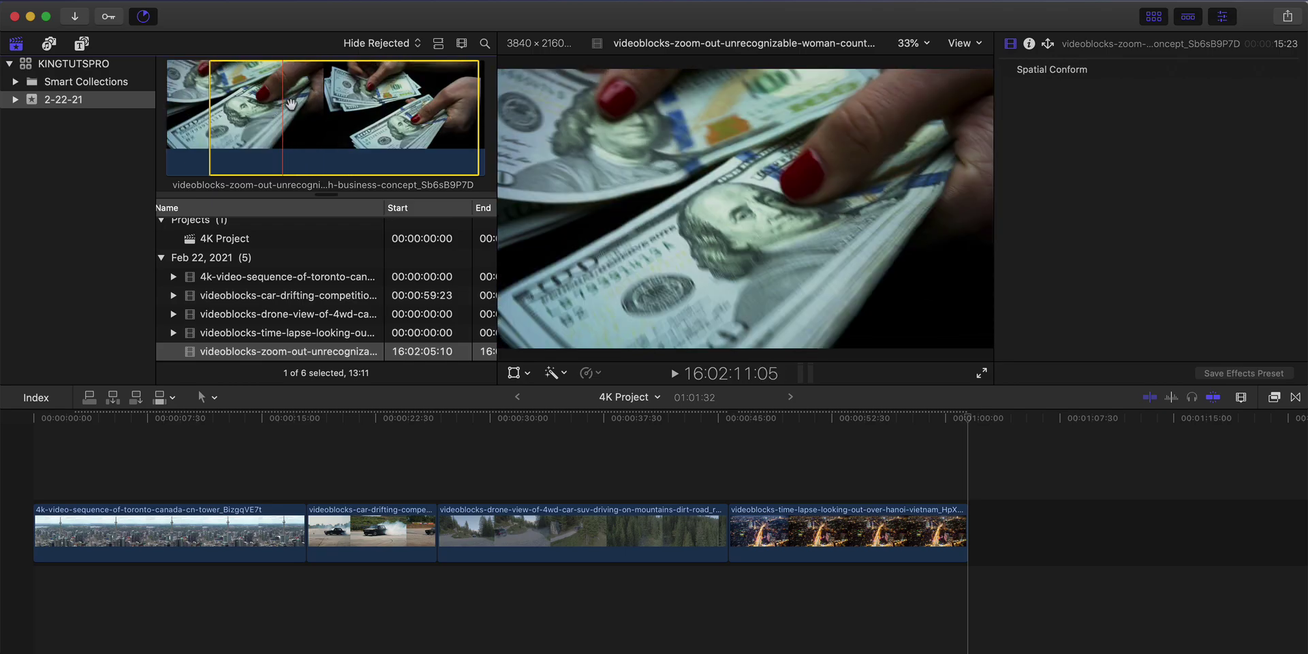
drag(297, 104, 971, 518)
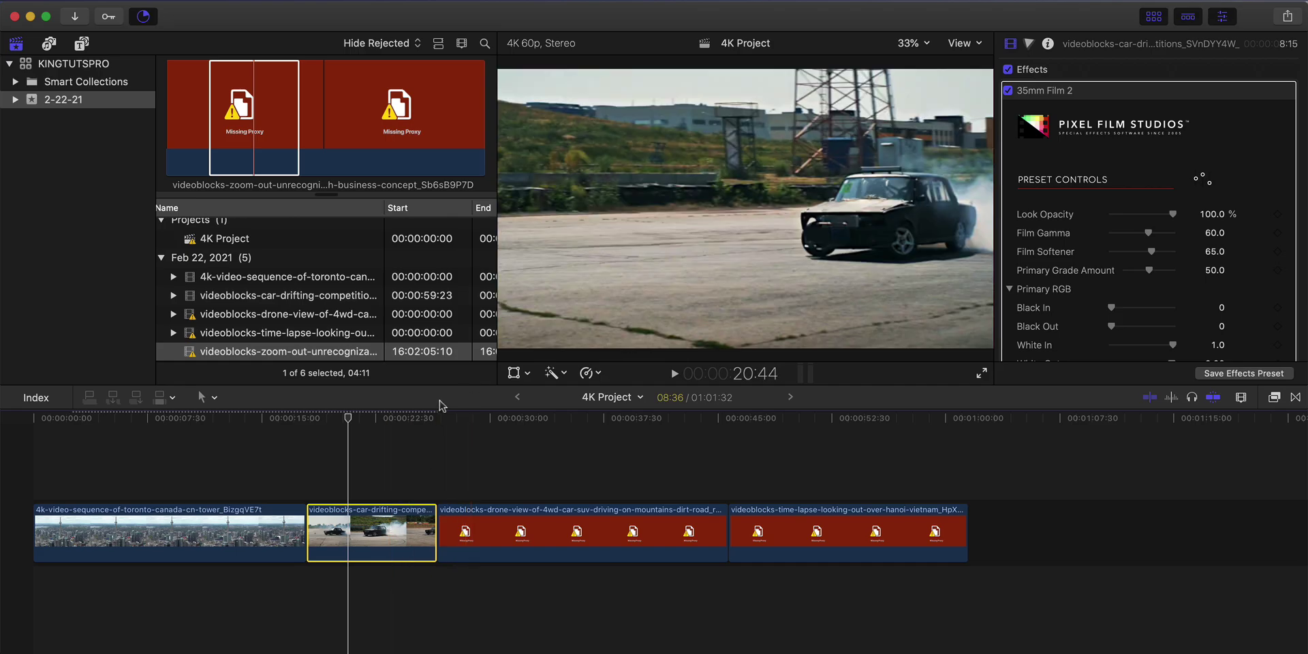
- Launch Activity Monitor from Spotlight by searching 'acti'
drag(359, 422, 370, 420)
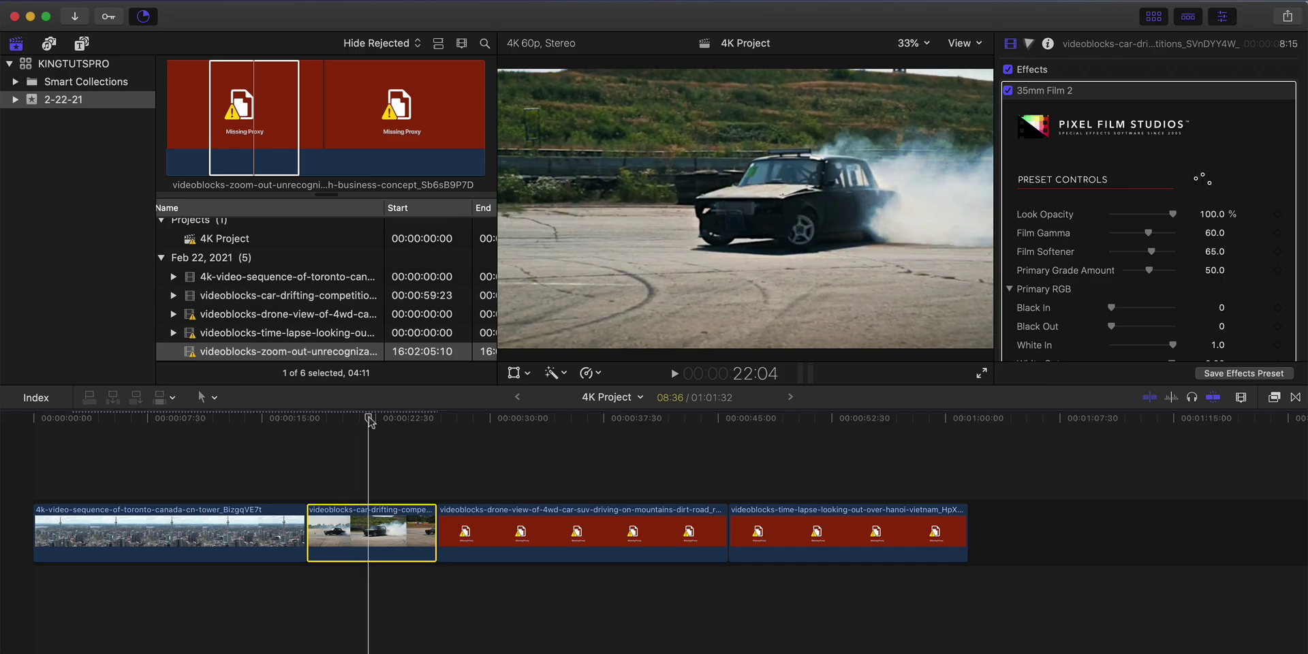
key(super+space)
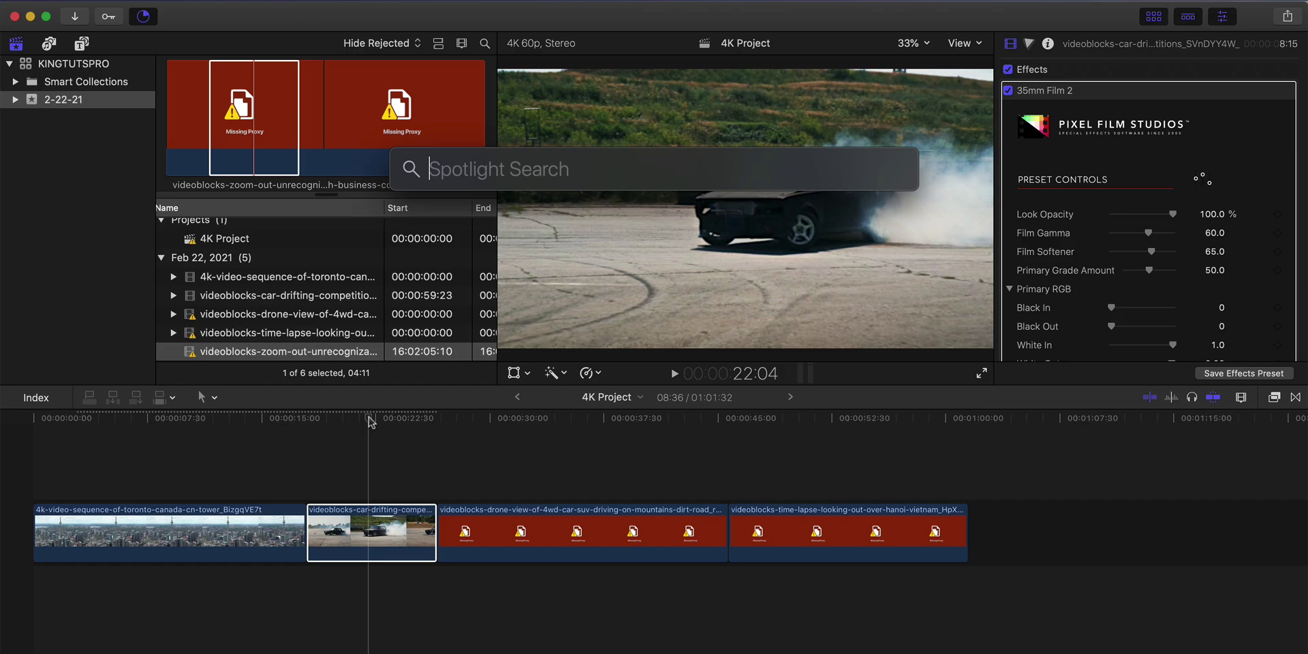
text(acti)
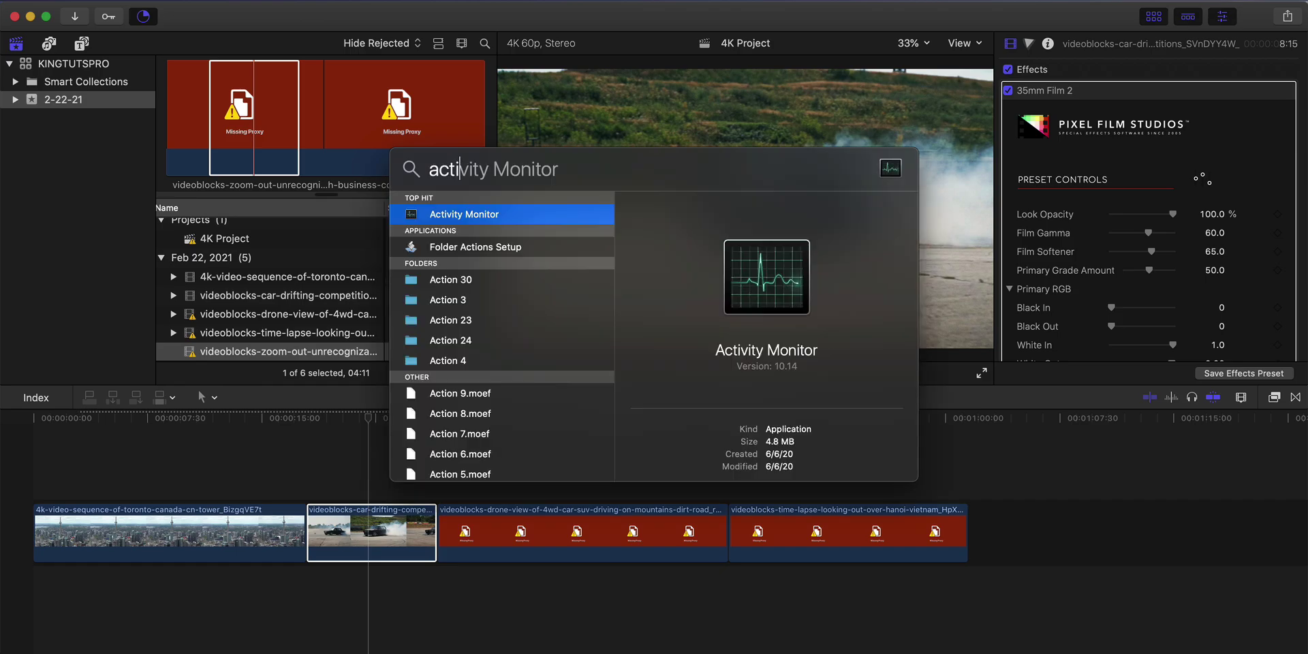
key(Return)
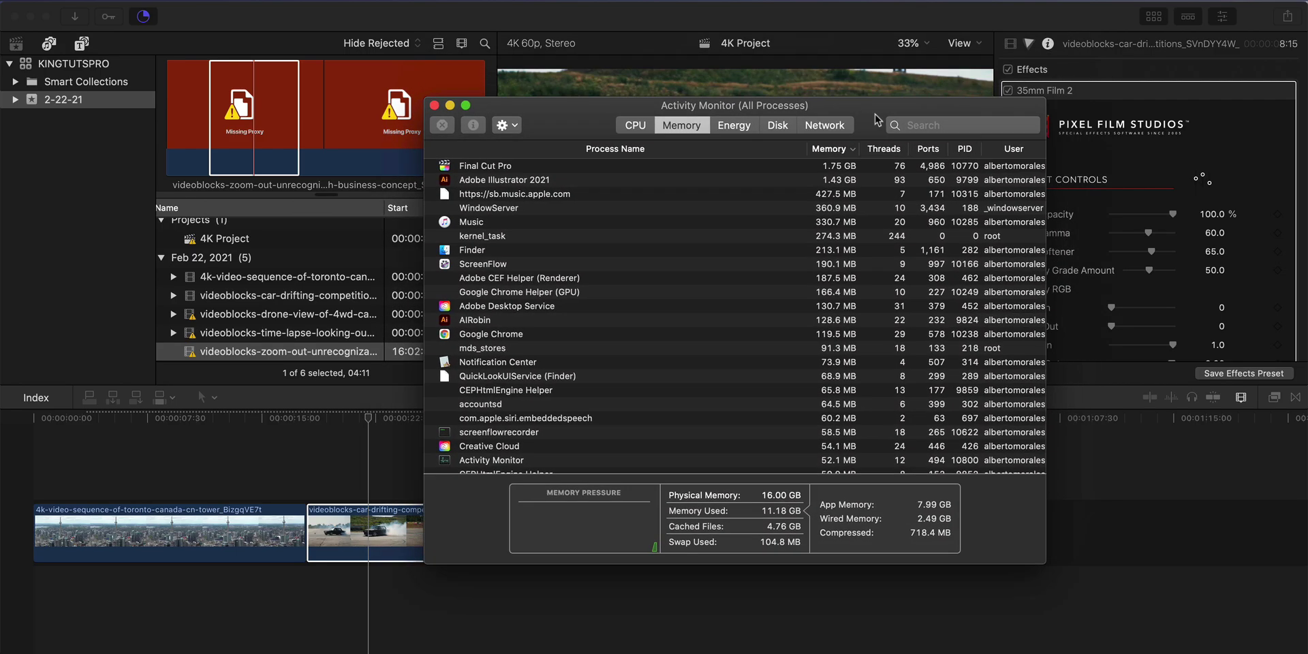
- Quit Adobe Illustrator 2021 from Activity Monitor's Memory list
drag(876, 116, 850, 115)
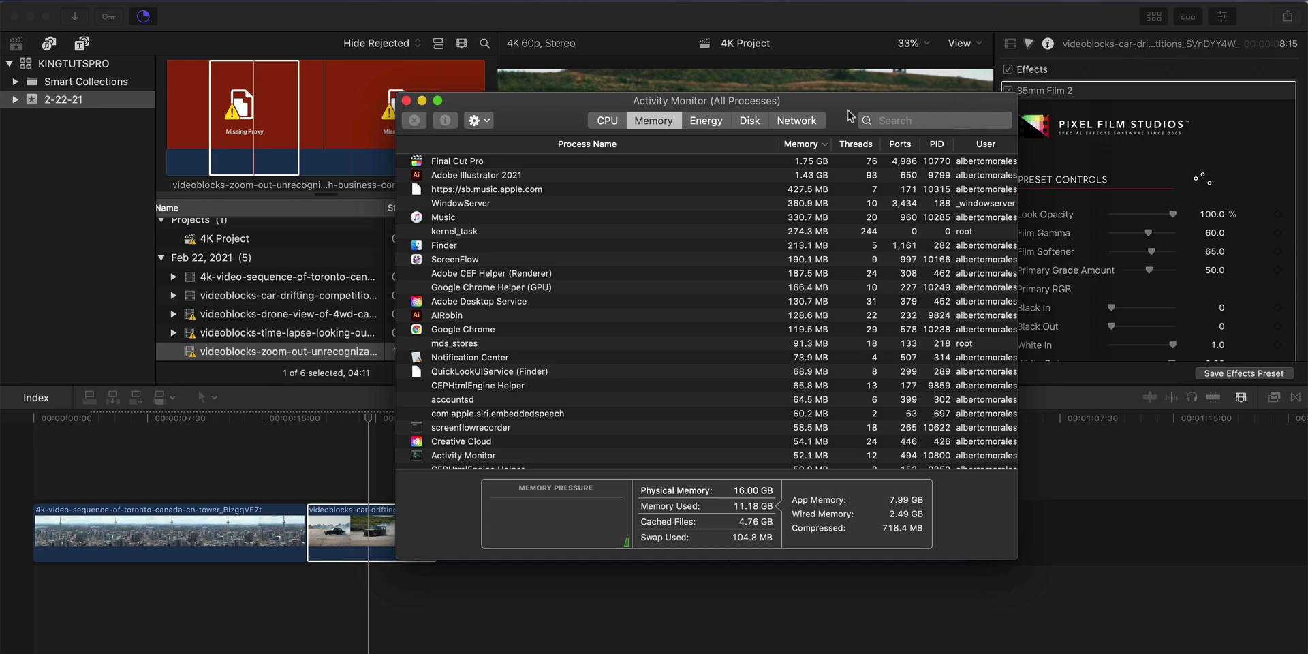
click(491, 179)
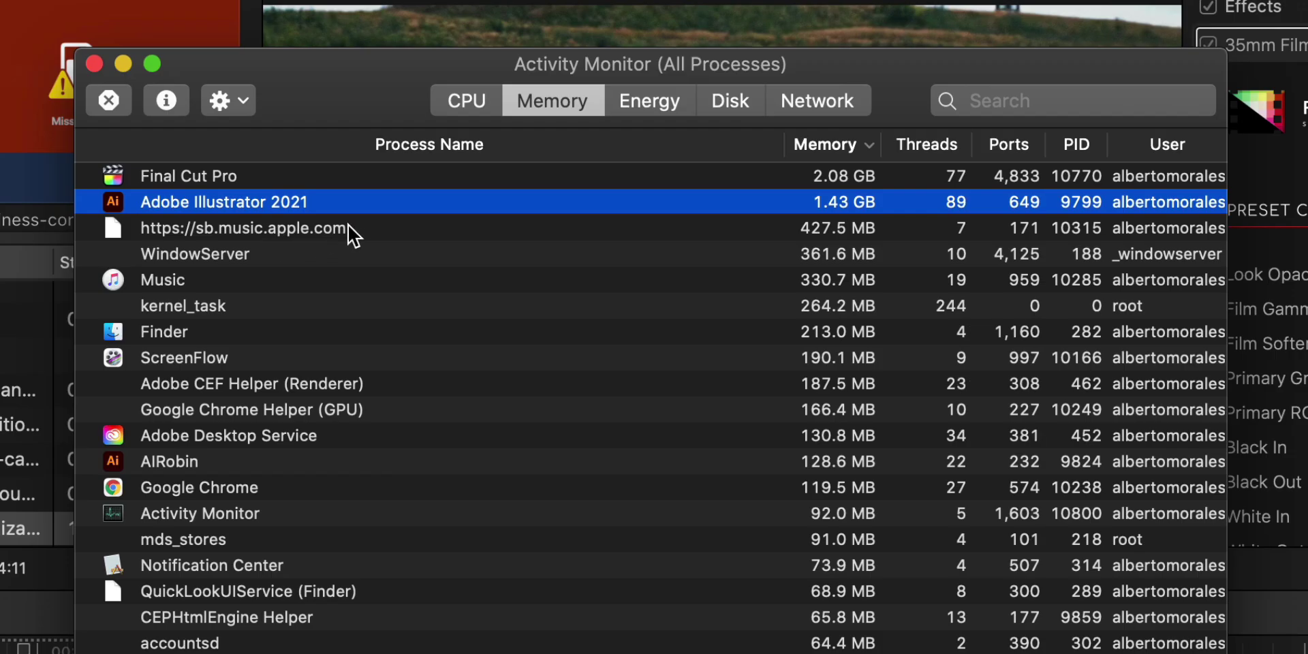
click(542, 189)
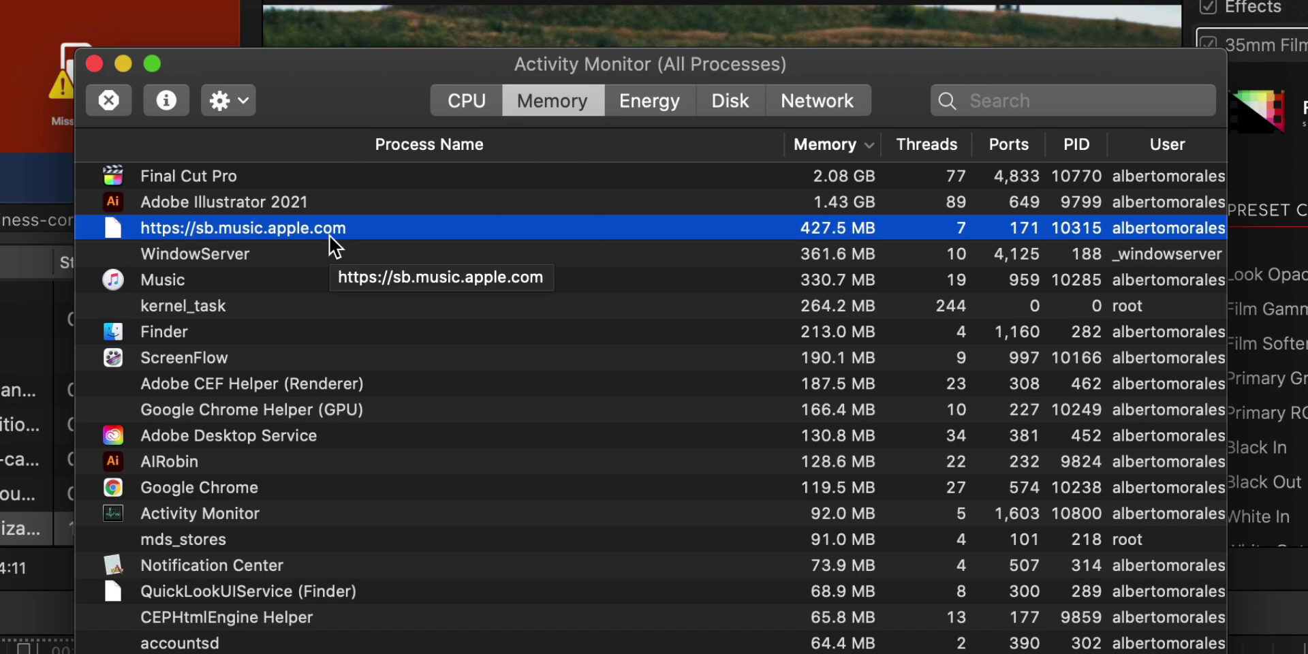
click(107, 100)
click(893, 279)
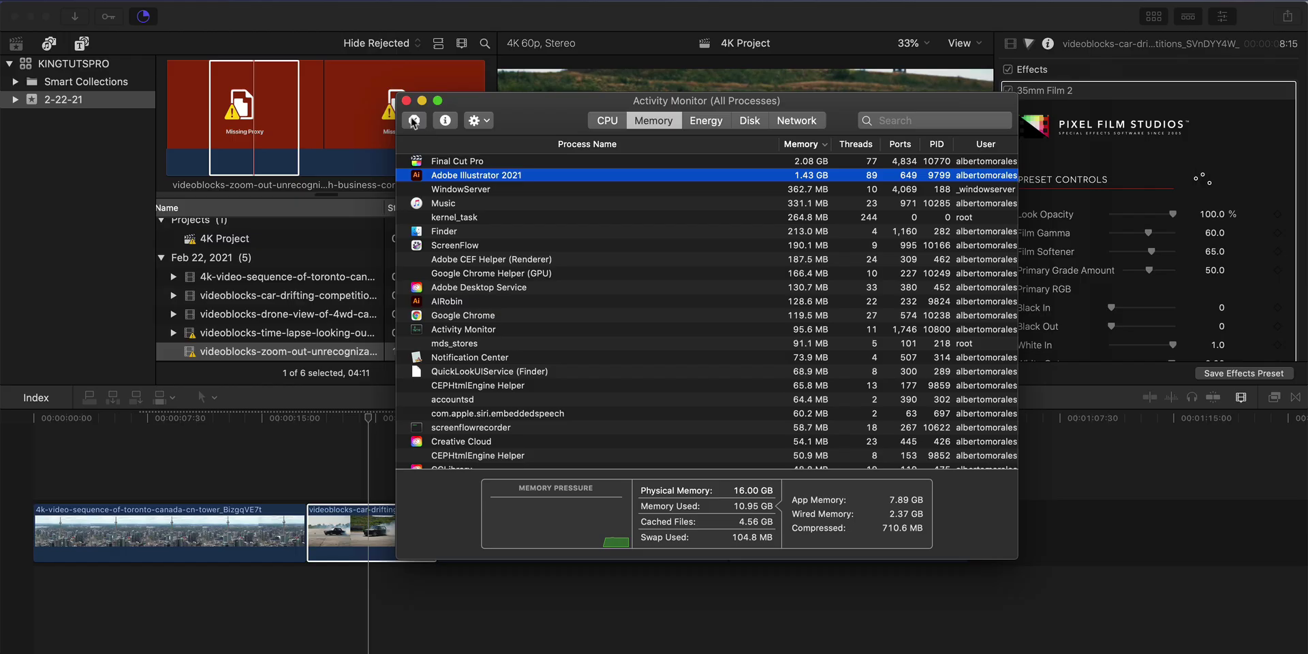
click(108, 100)
click(833, 214)
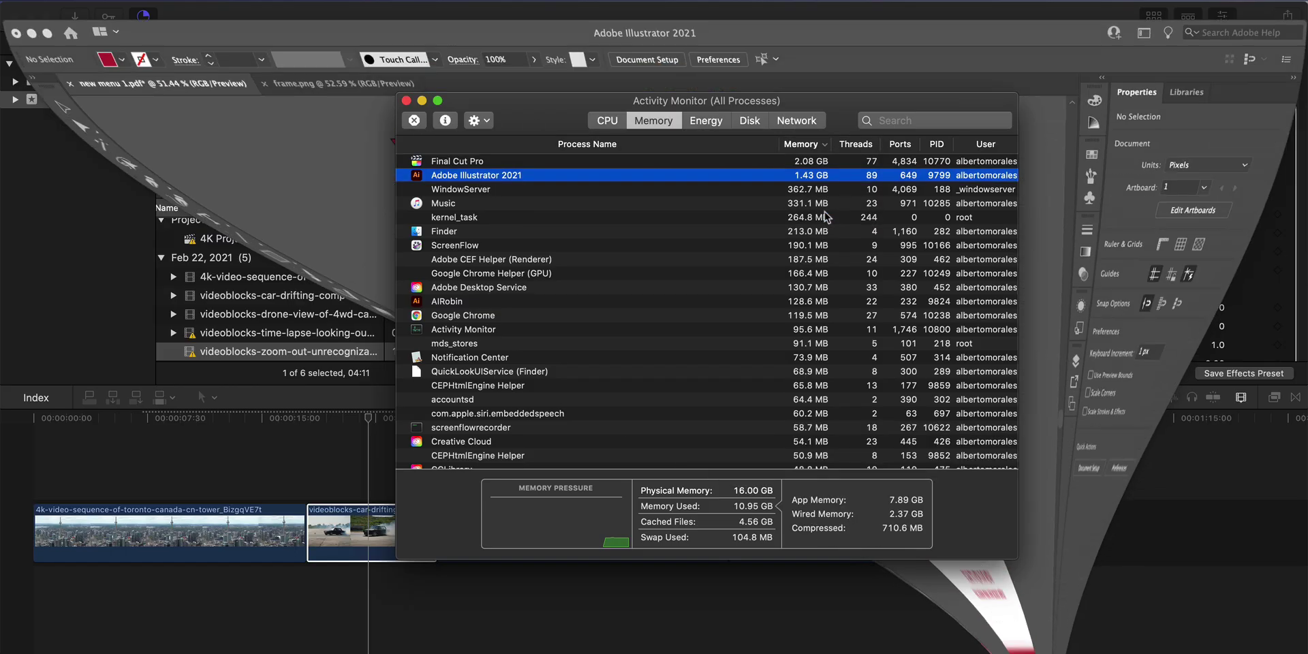
- Force quit the Music process, then select Google Chrome
click(553, 202)
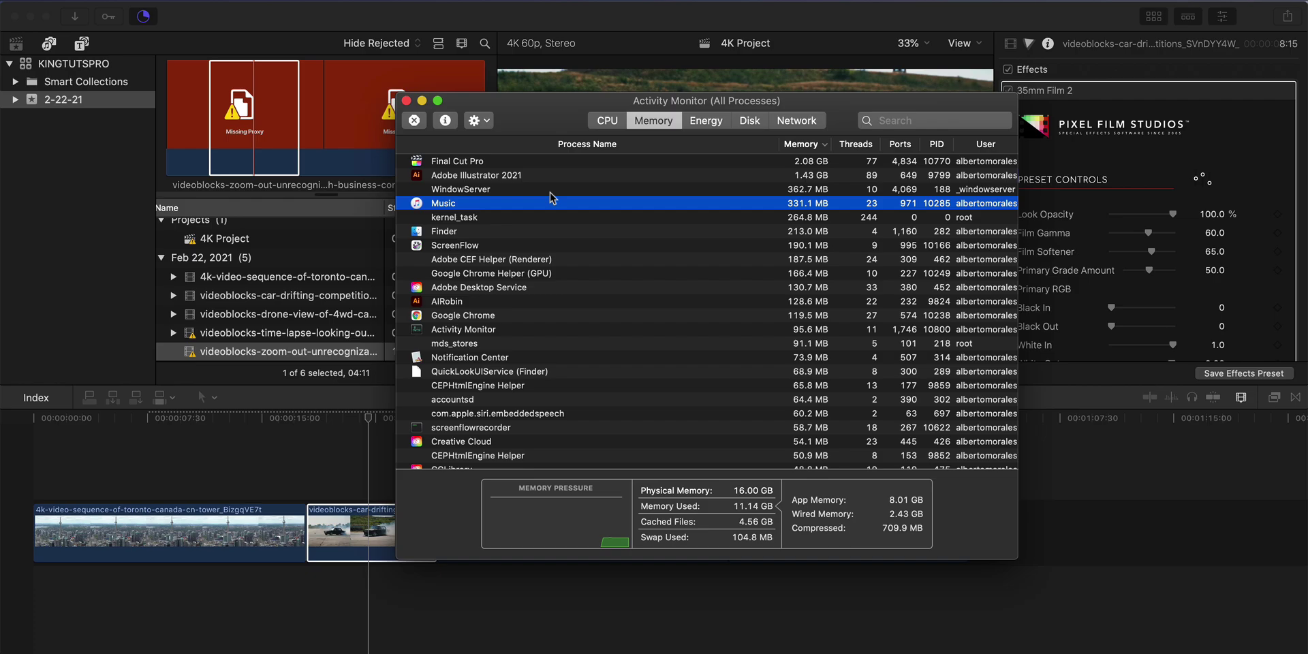
click(414, 120)
click(758, 213)
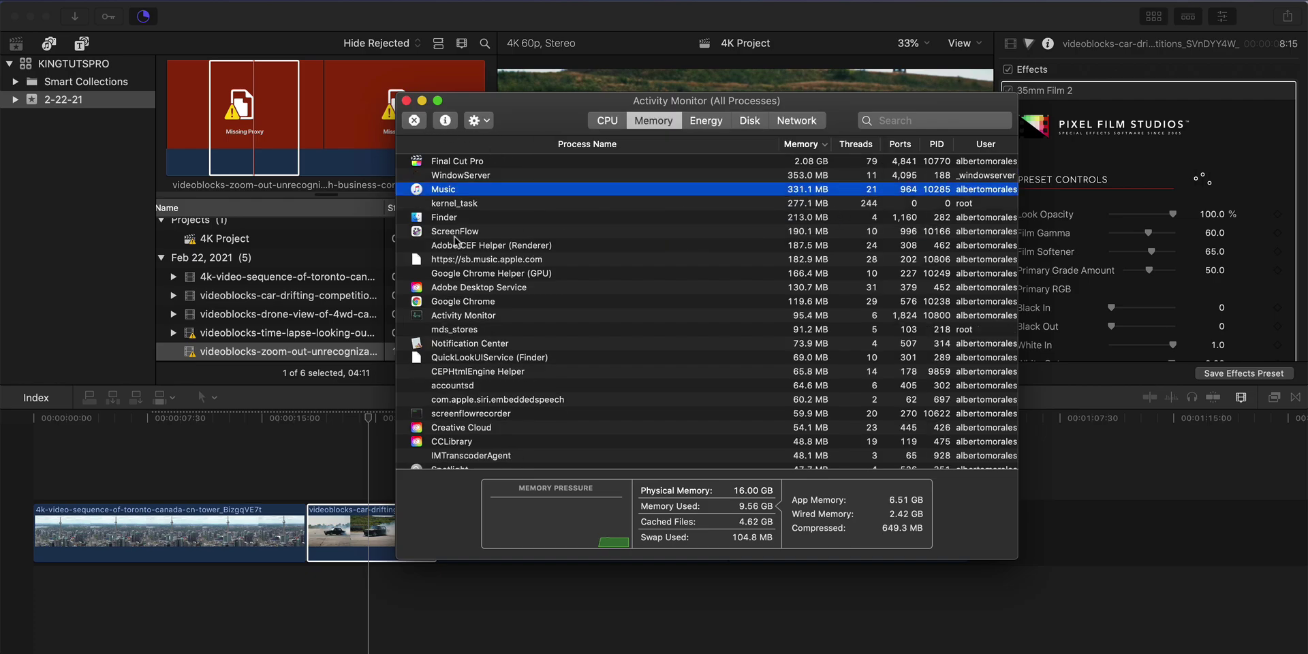
click(476, 303)
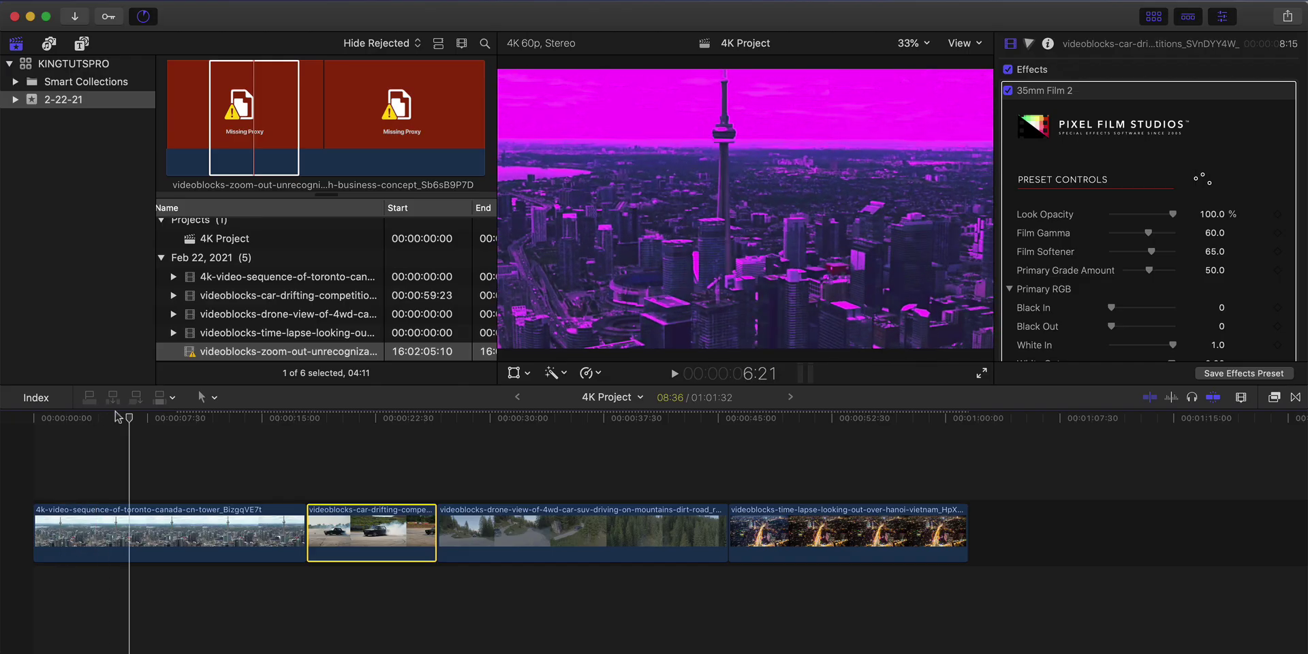
- Play the 4K Project from its start, then jump into the car-drifting and drone clips
click(55, 418)
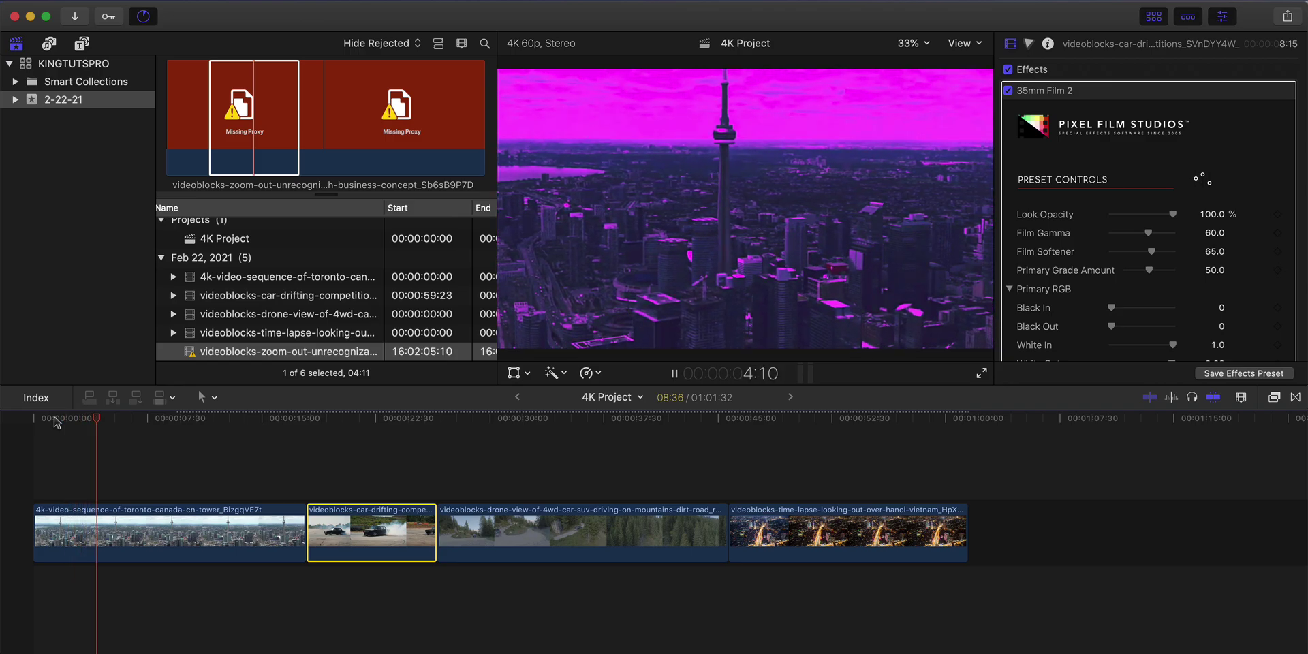
key(space)
key(space)
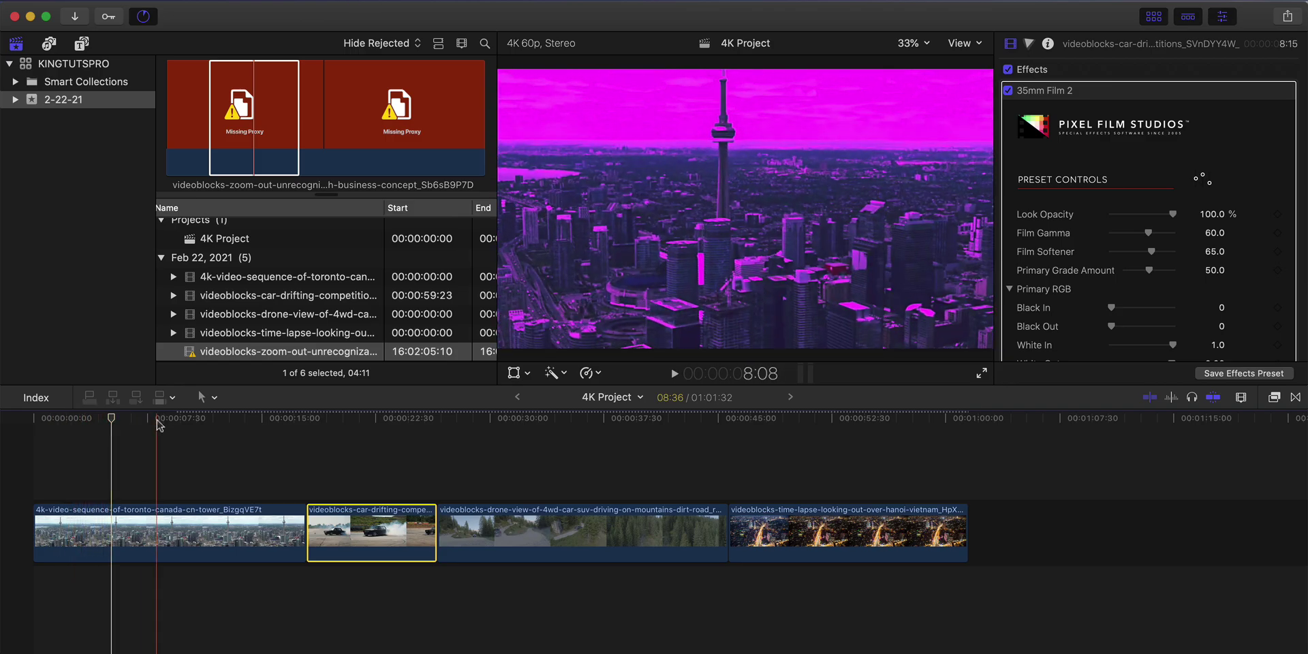
click(323, 430)
key(space)
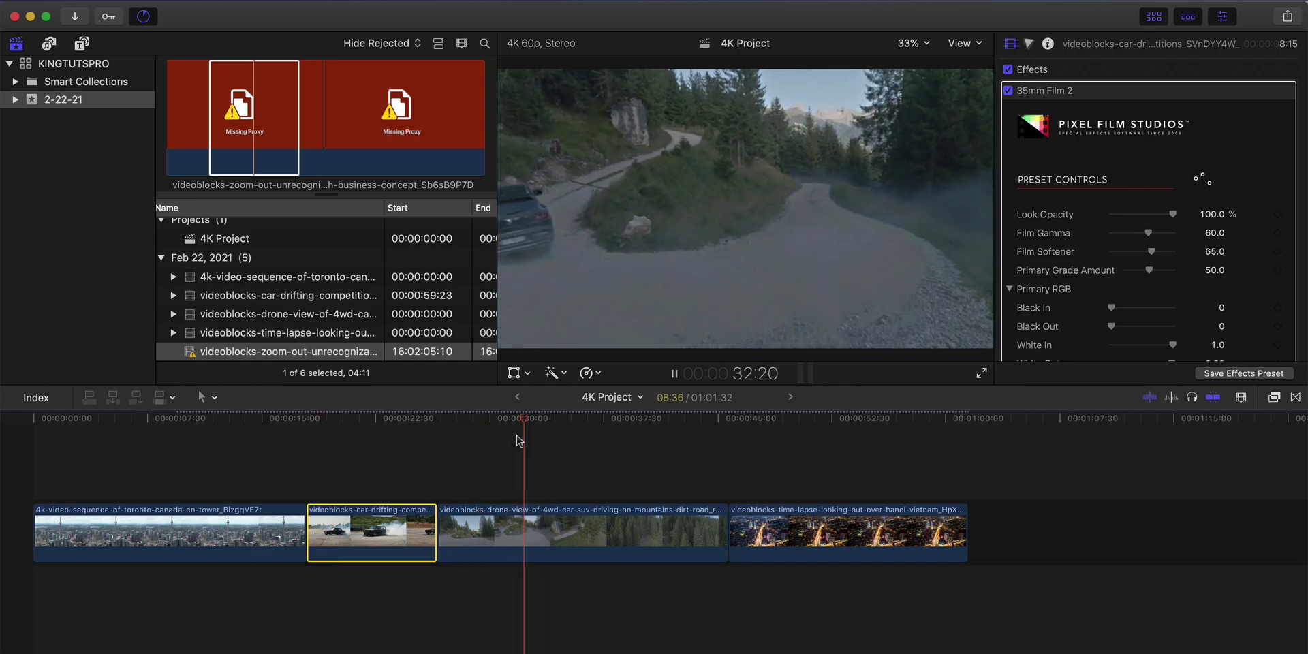
click(546, 426)
click(608, 422)
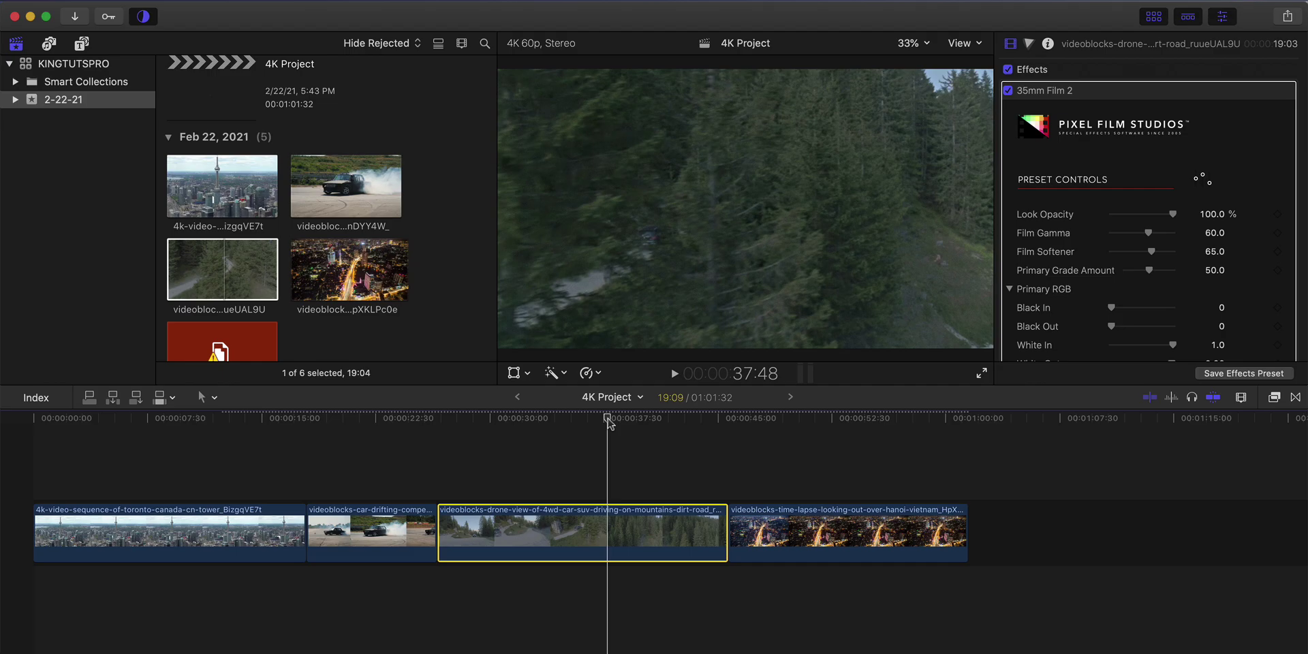
click(377, 417)
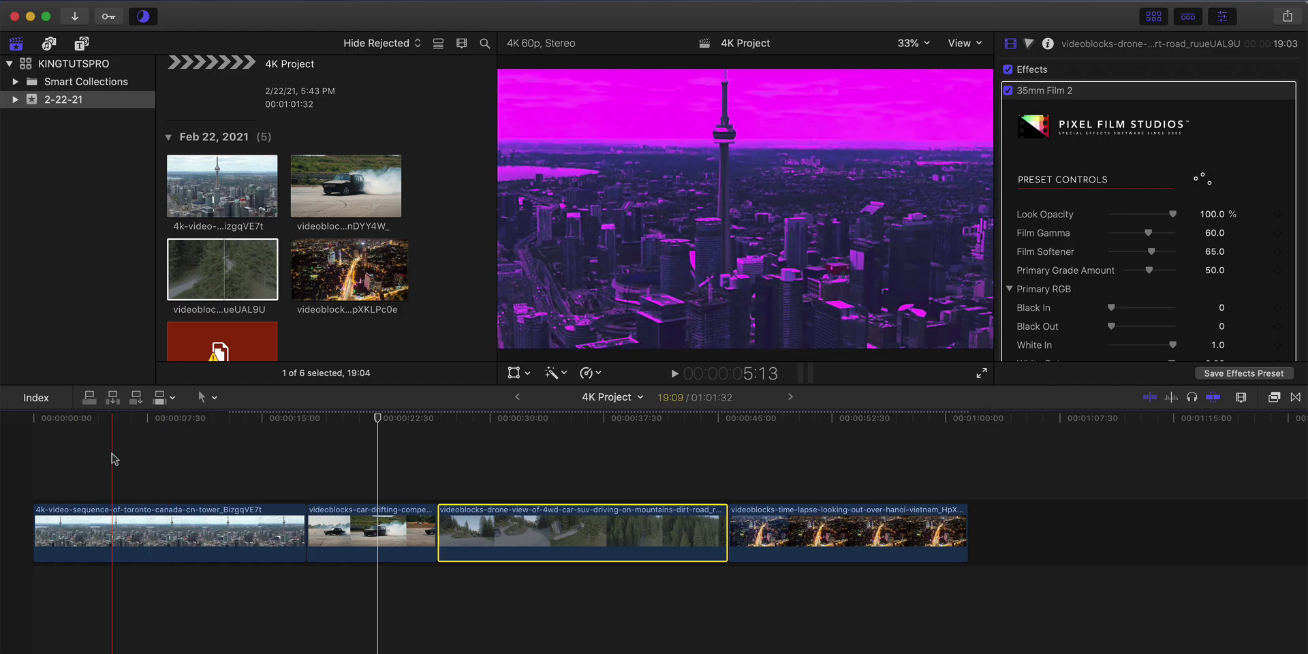
key(space)
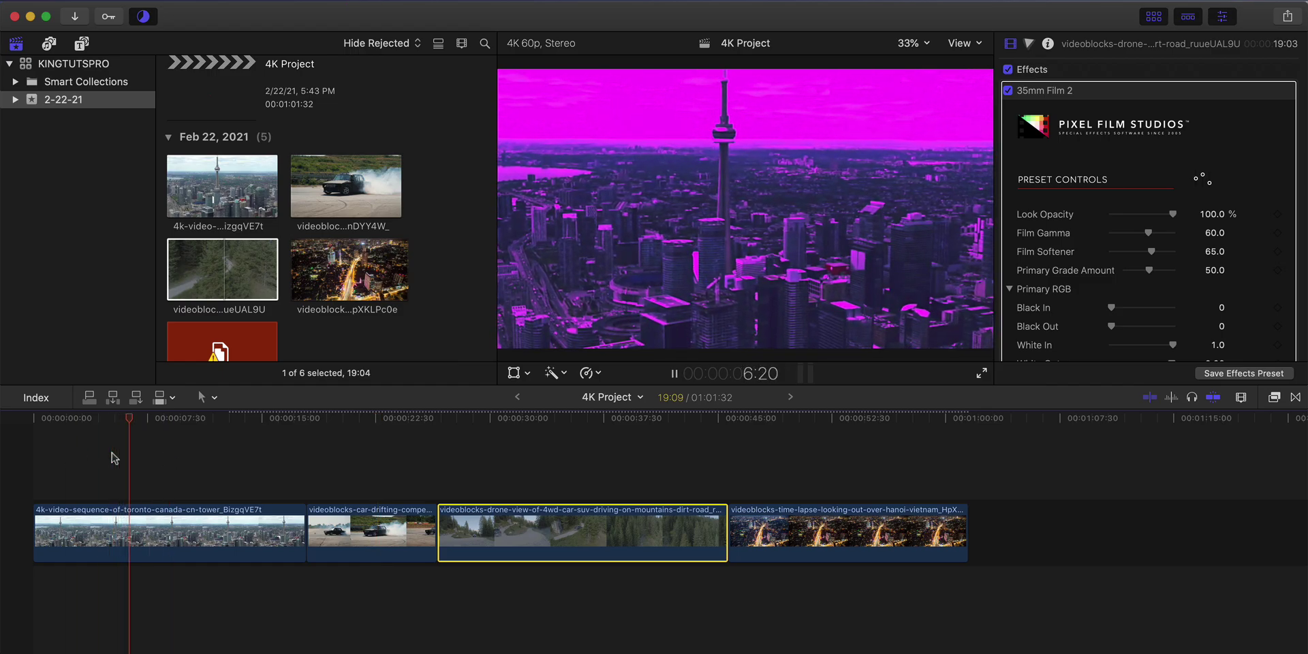
key(space)
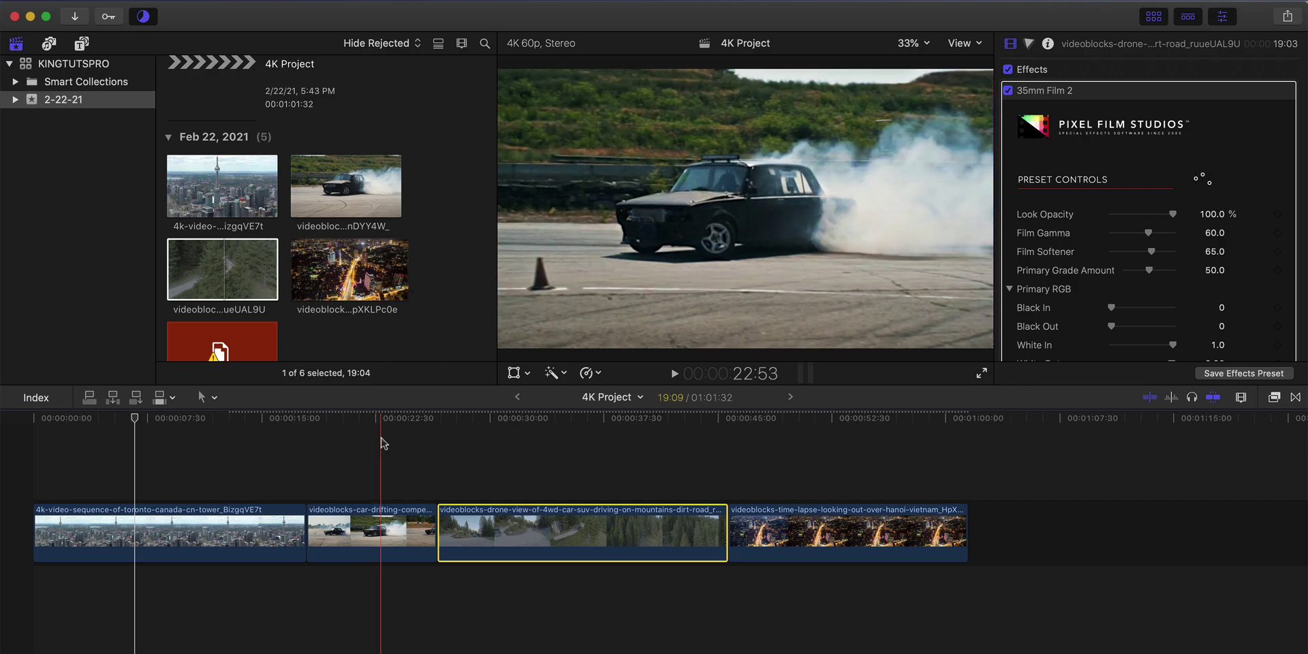
click(372, 444)
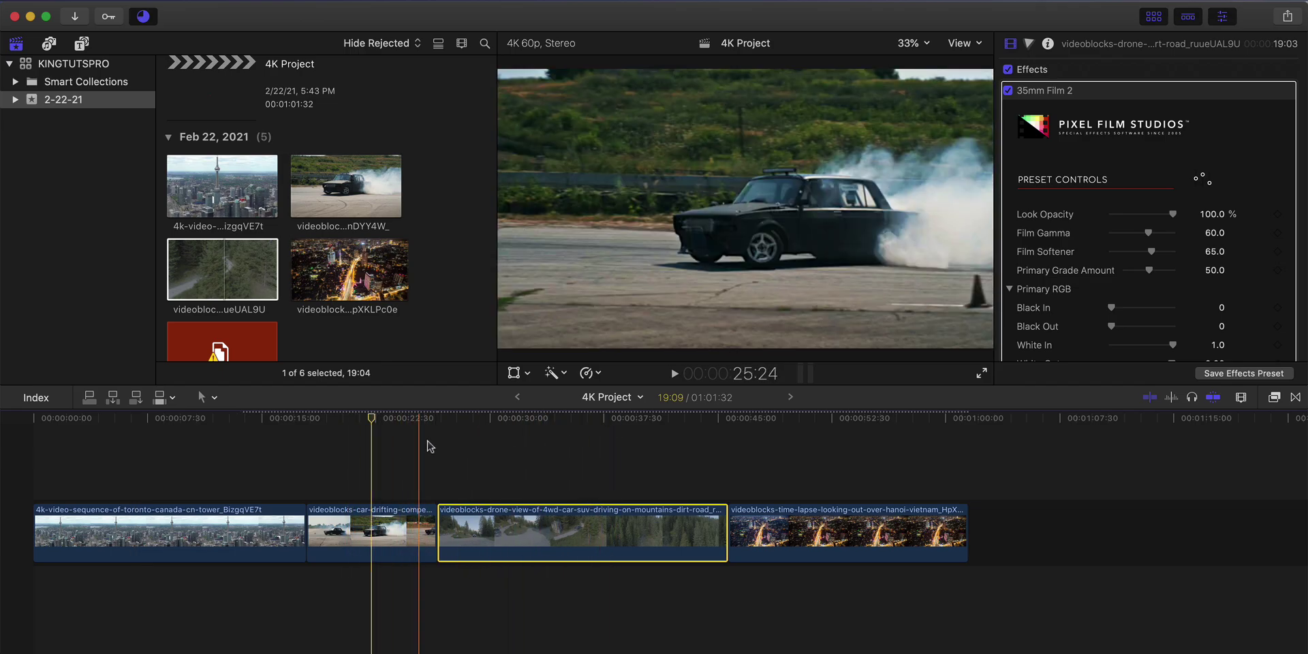
click(624, 421)
drag(626, 425, 508, 432)
key(space)
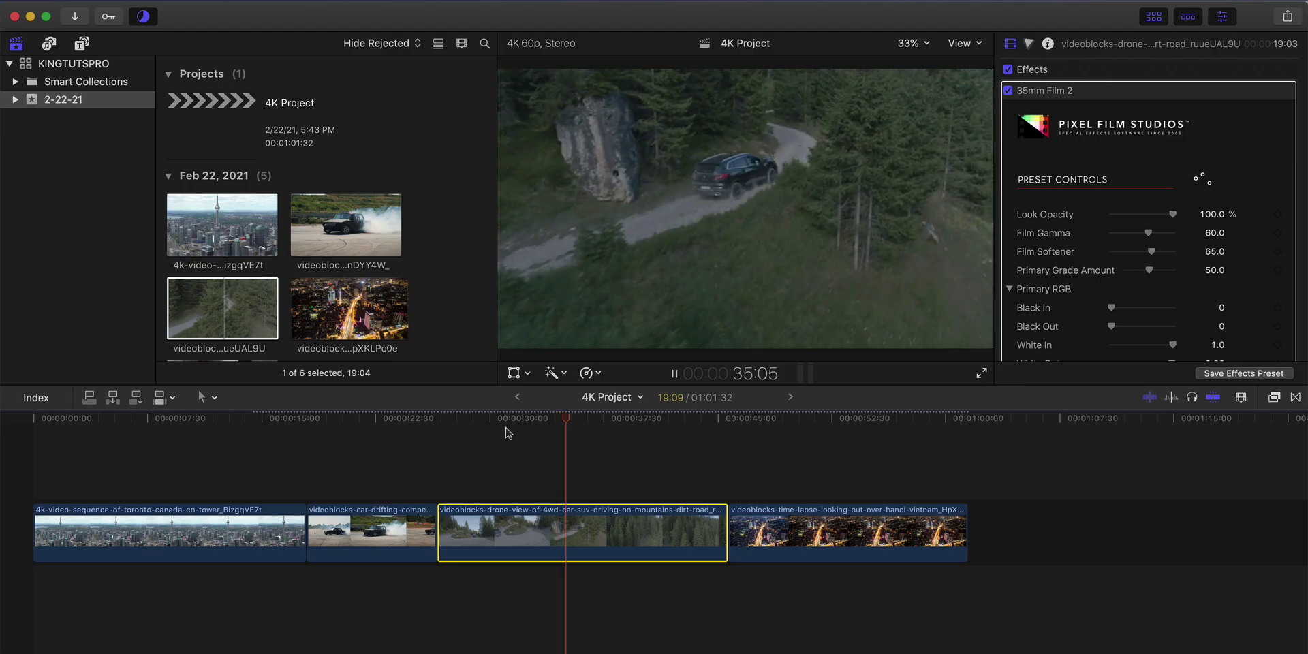
key(space)
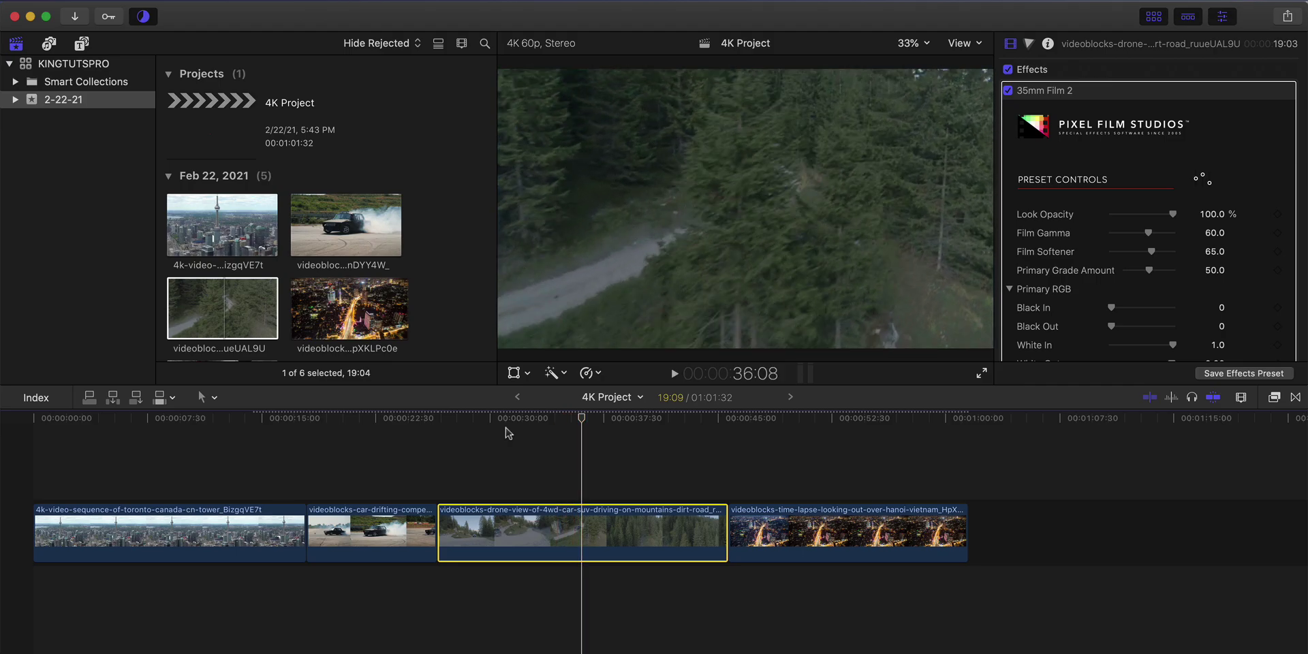